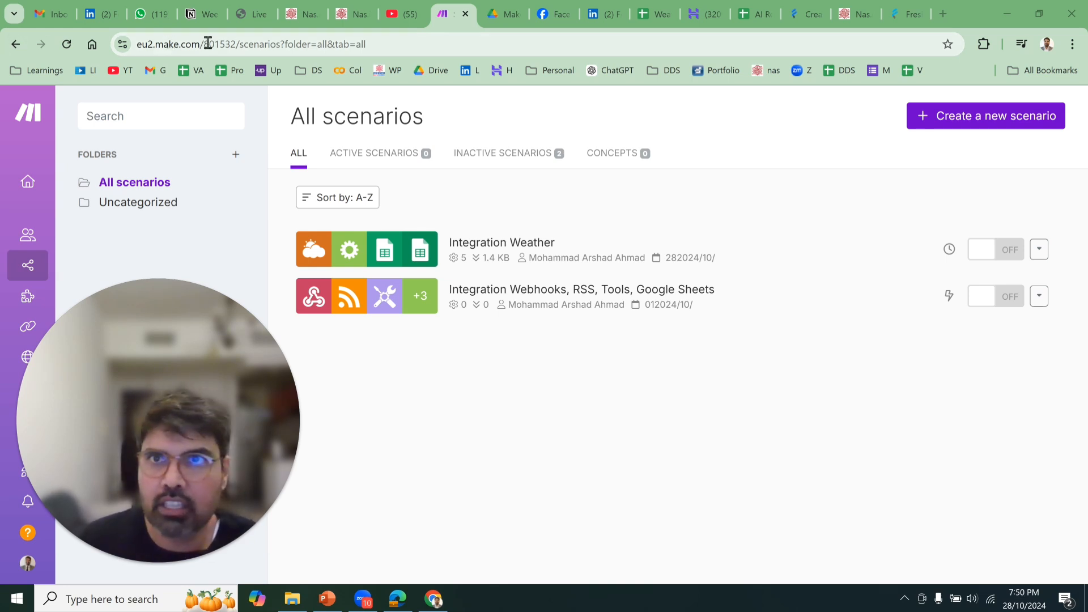
Go to make.com and create a new scenario
left_click_drag(46, 561, 83, 549)
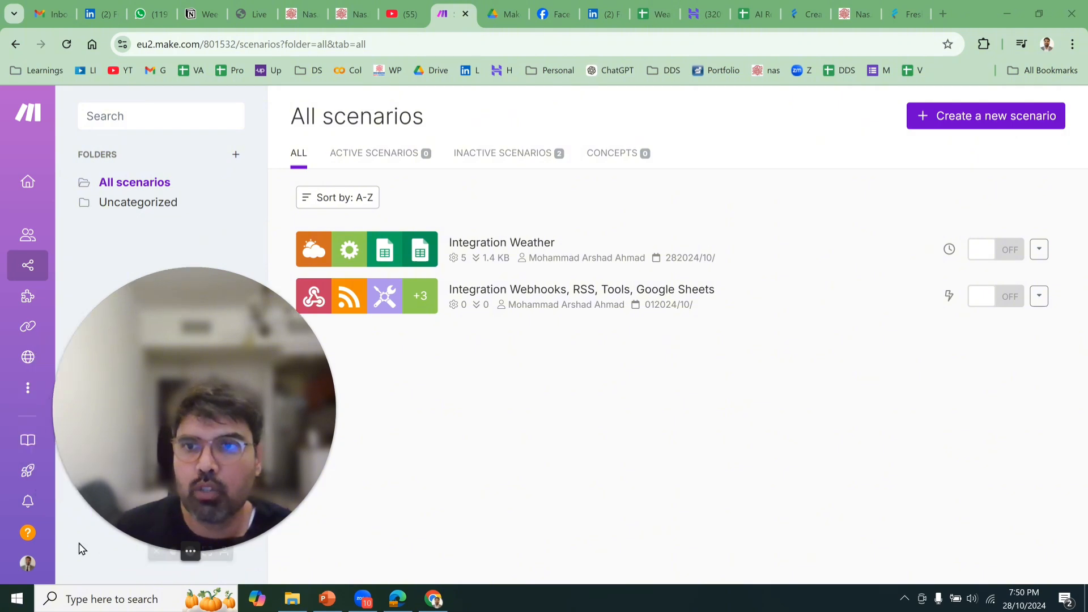
left_click(68, 562)
left_click(285, 40)
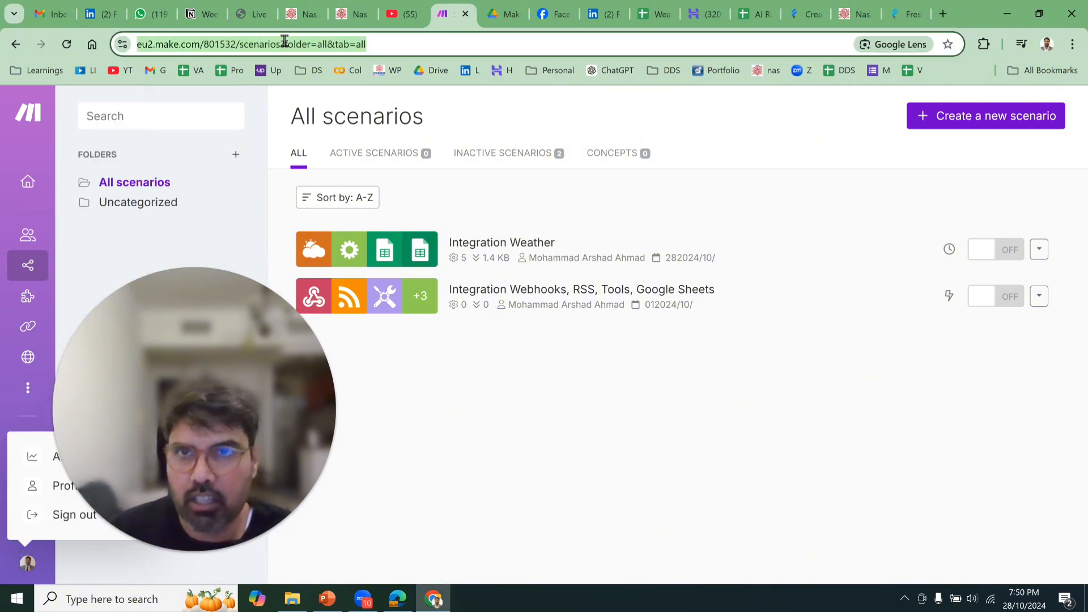
type("make.com")
key("Return")
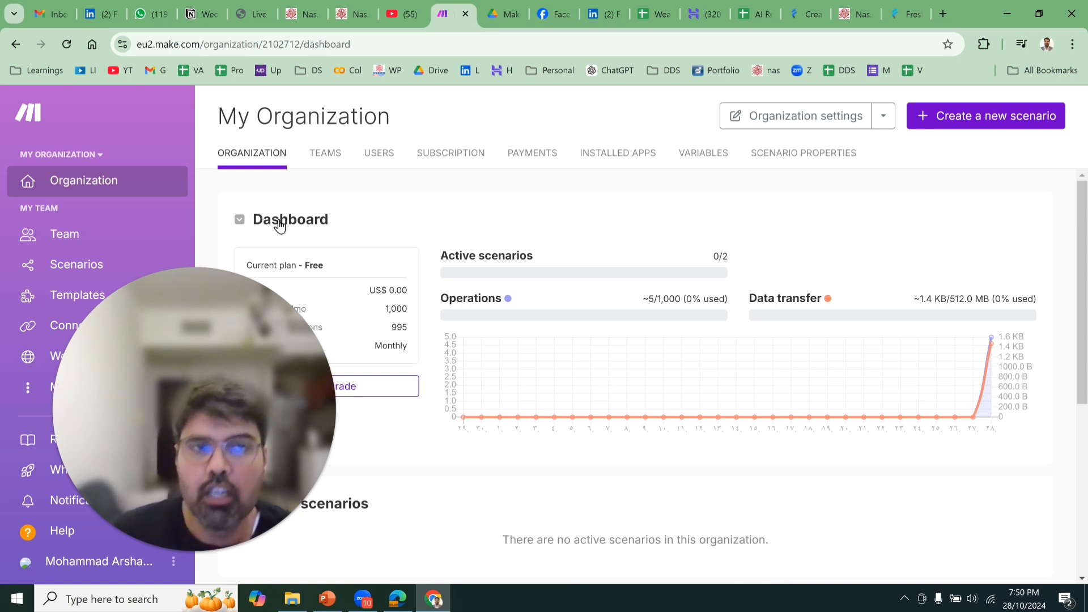
left_click(990, 125)
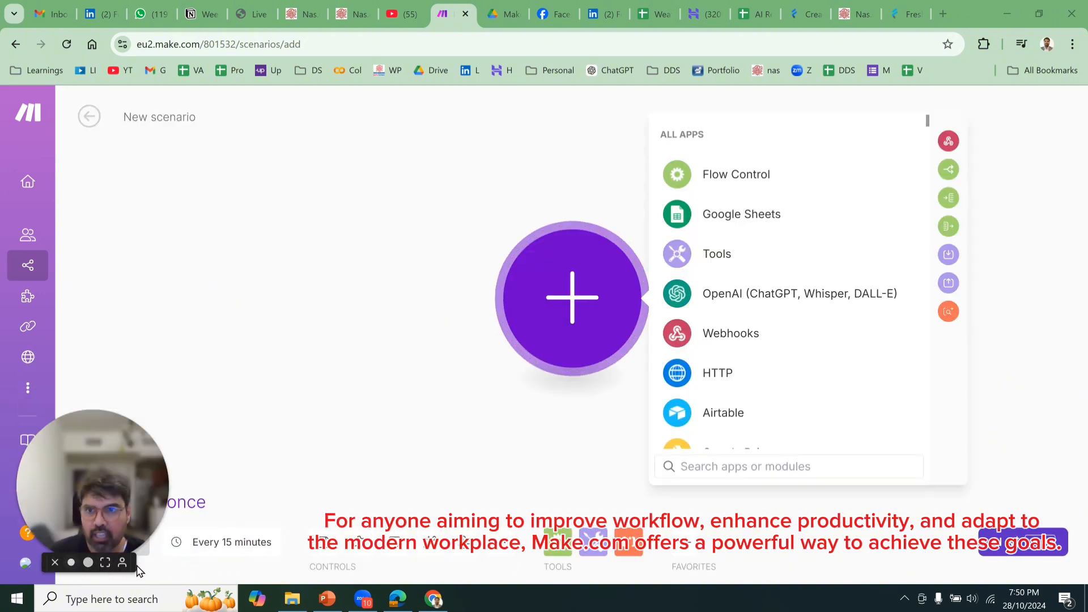
Search the apps for Weather and add its Get current weather action as the scenario's first module
left_click_drag(108, 490, 23, 4)
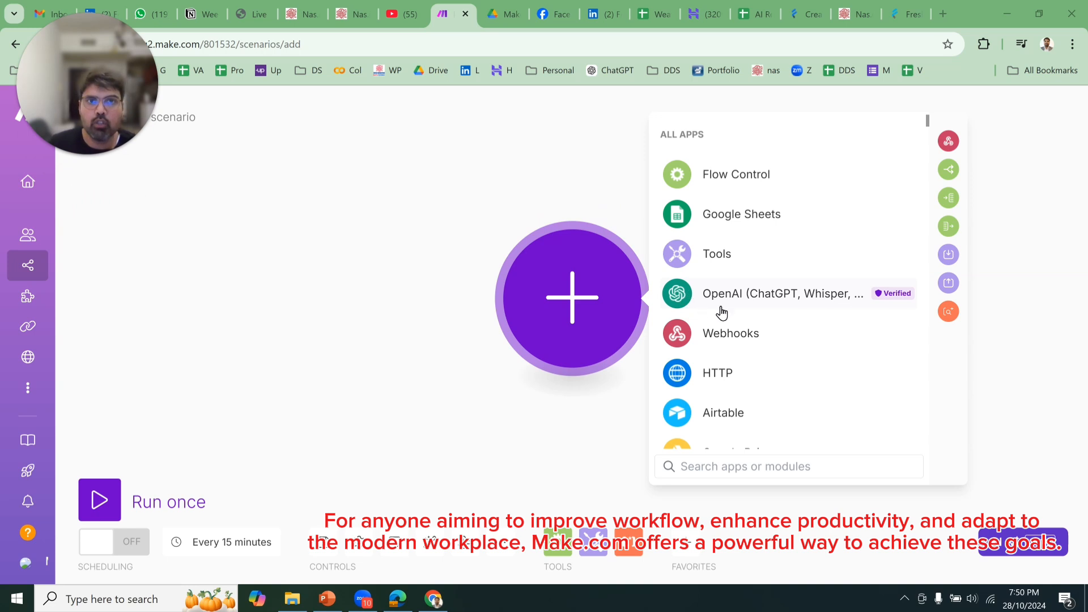
left_click(748, 467)
type("weather")
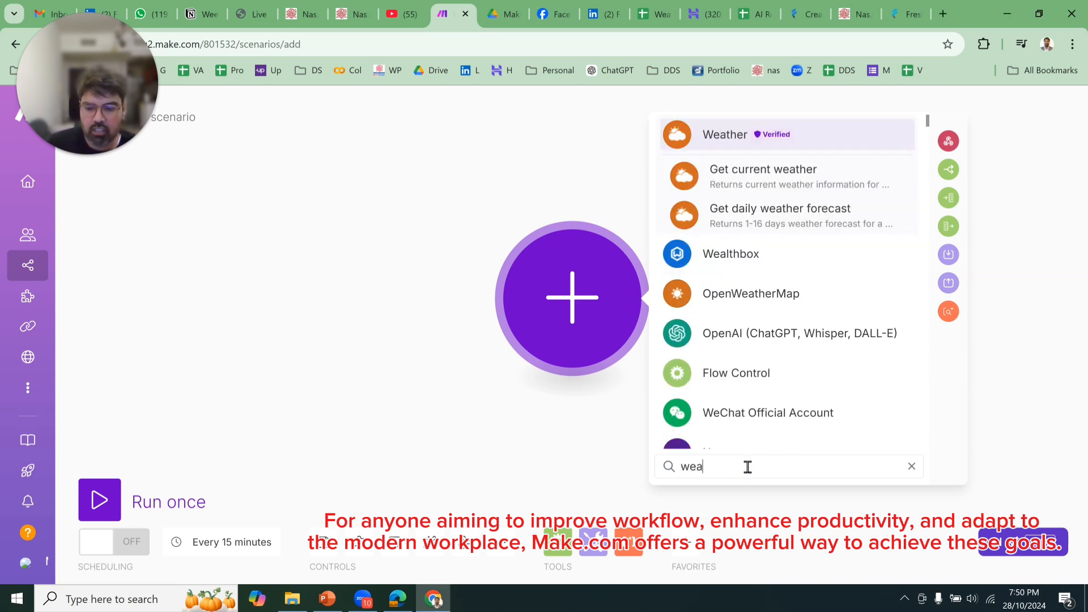
left_click(761, 140)
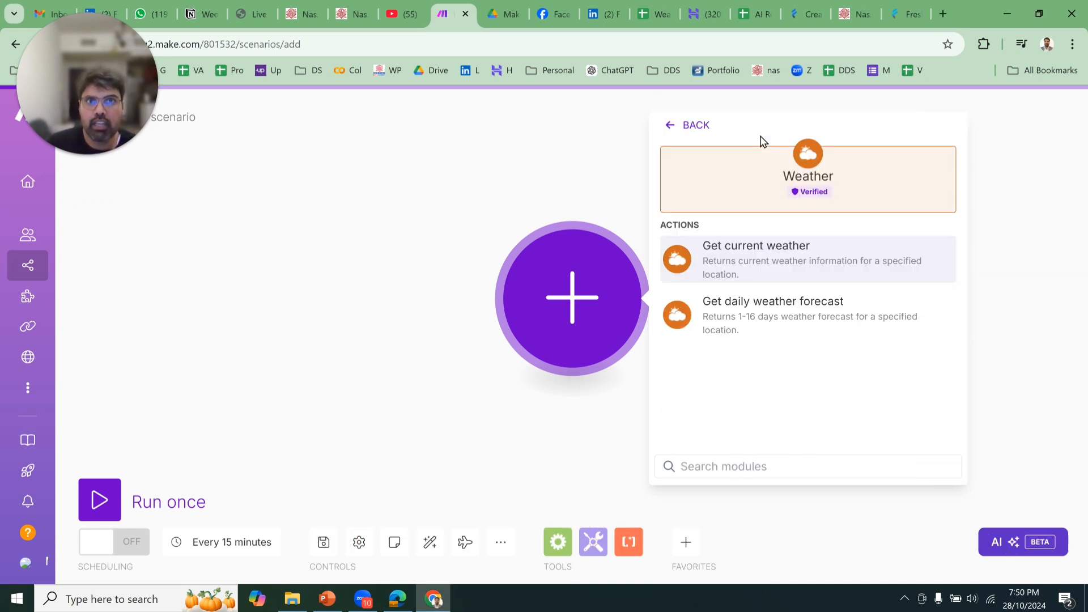
left_click(773, 274)
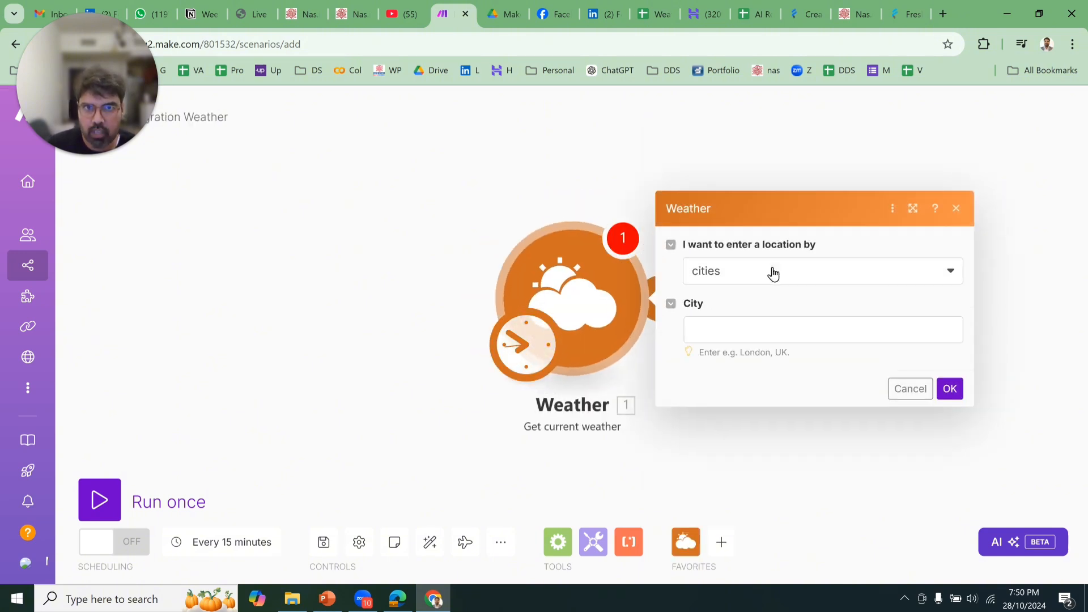
Set the Weather module's city to "Dubai , UAE" and confirm its settings
left_click(771, 329)
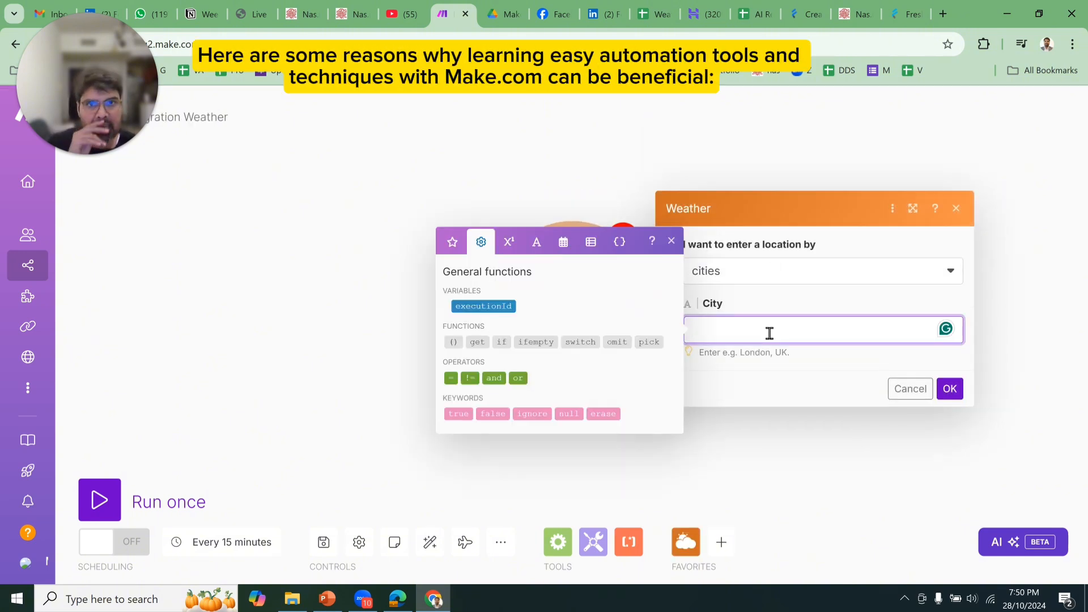
type("Du")
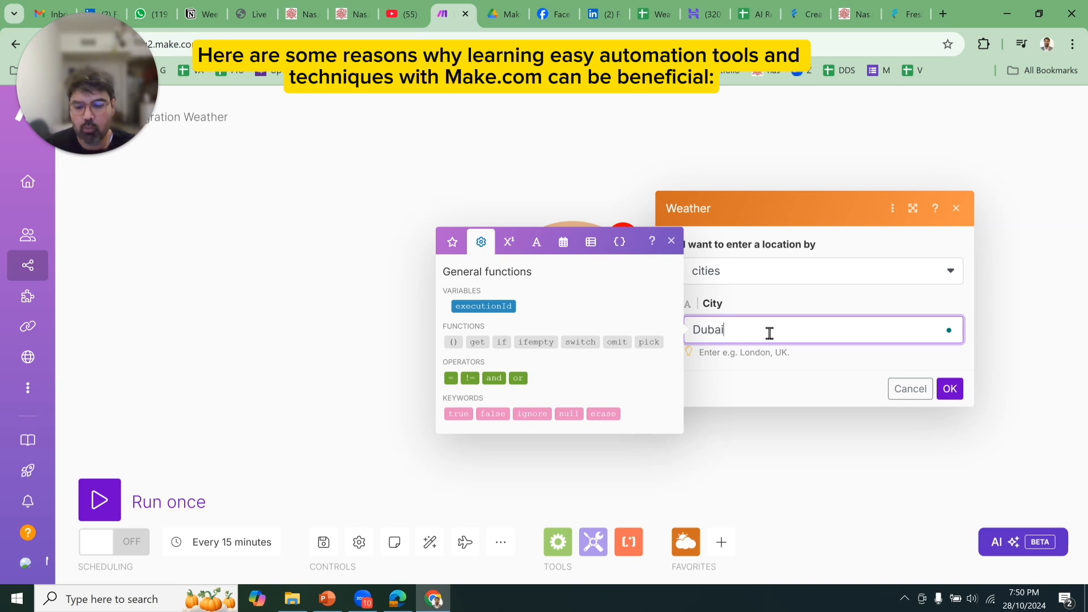
type("bai , UAE")
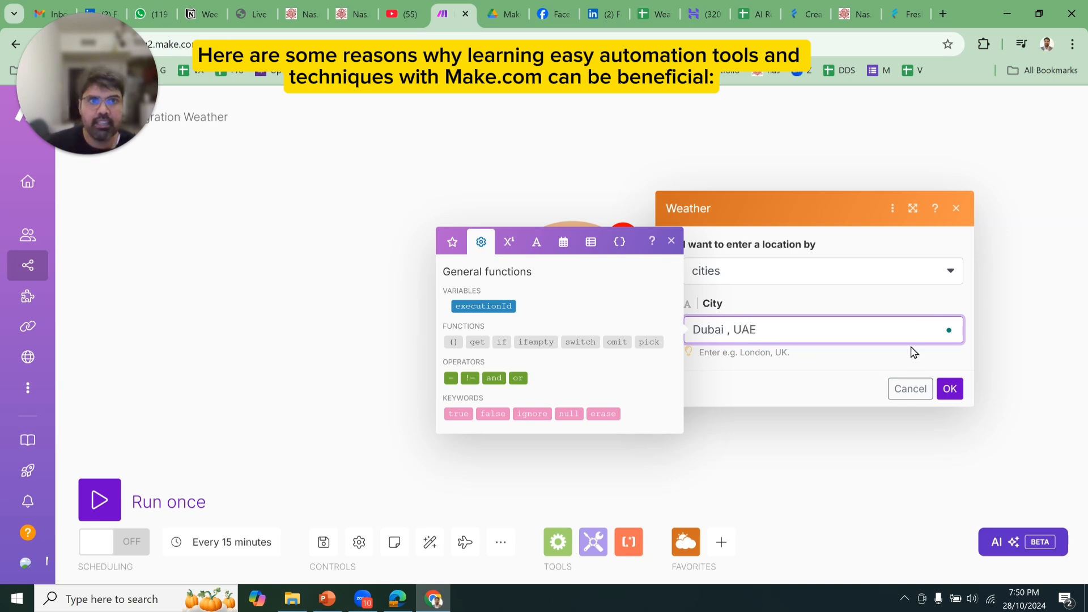
left_click(958, 391)
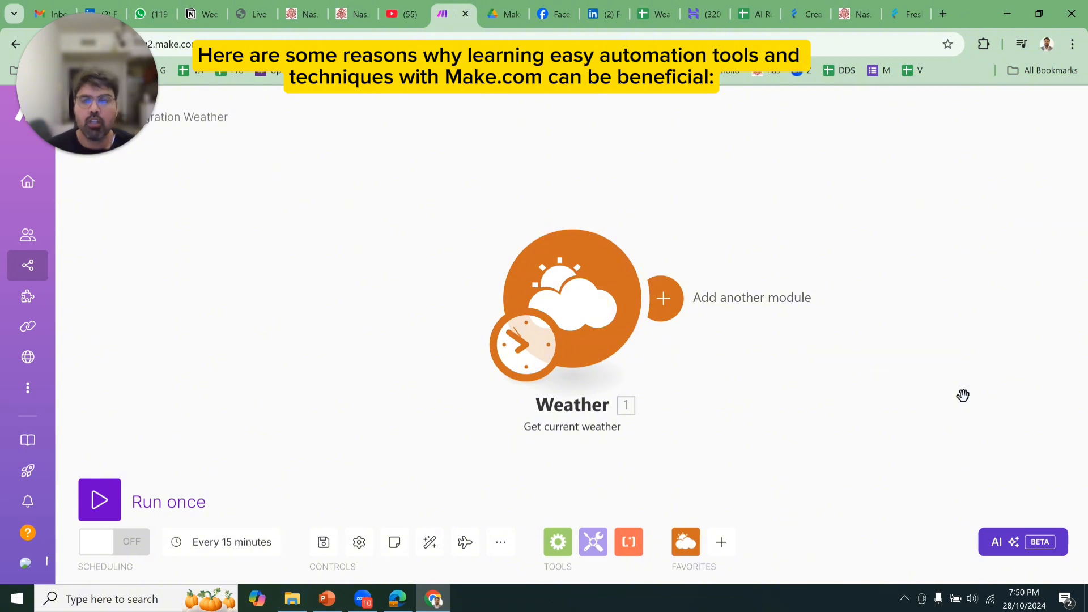
Recheck the Weather module's location settings and run the scenario once
left_click(576, 323)
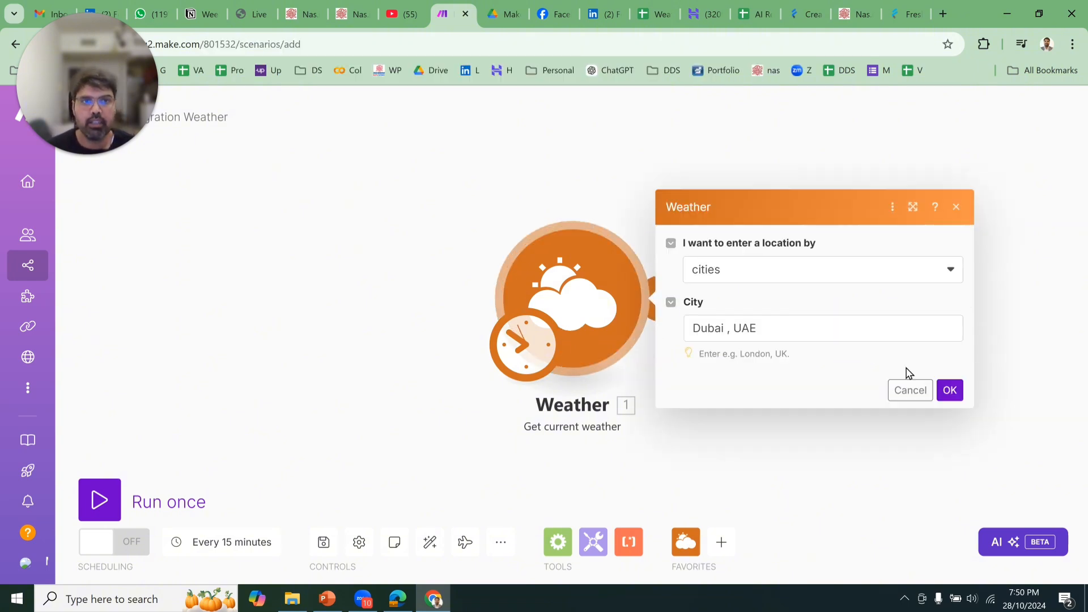
left_click(949, 390)
left_click(100, 499)
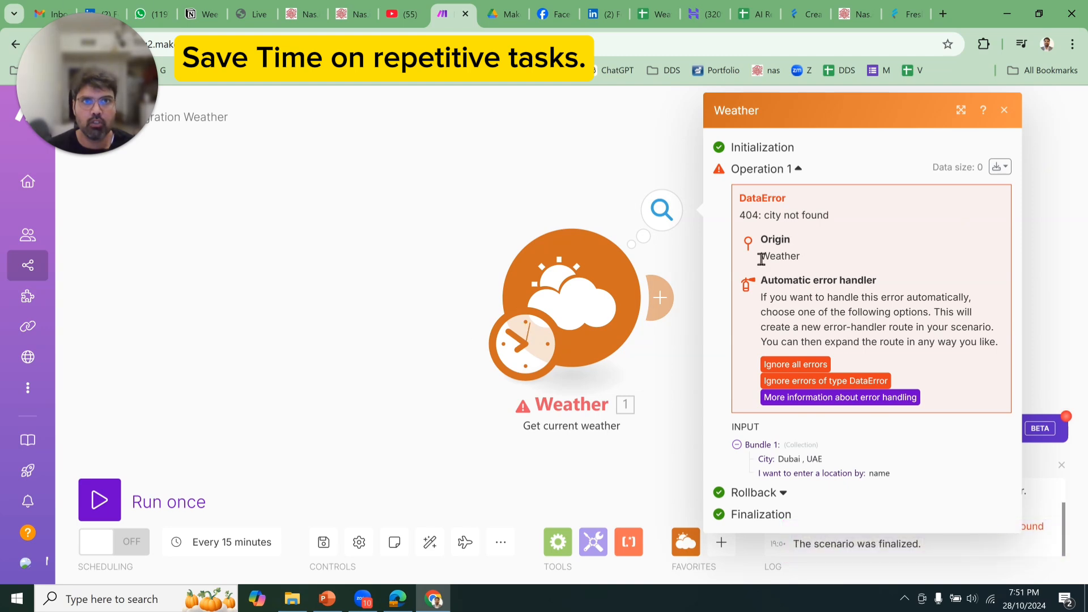
Correct the Weather module's city to "Dubai, UAE" without the space before the comma, and run the scenario once again
left_click(615, 319)
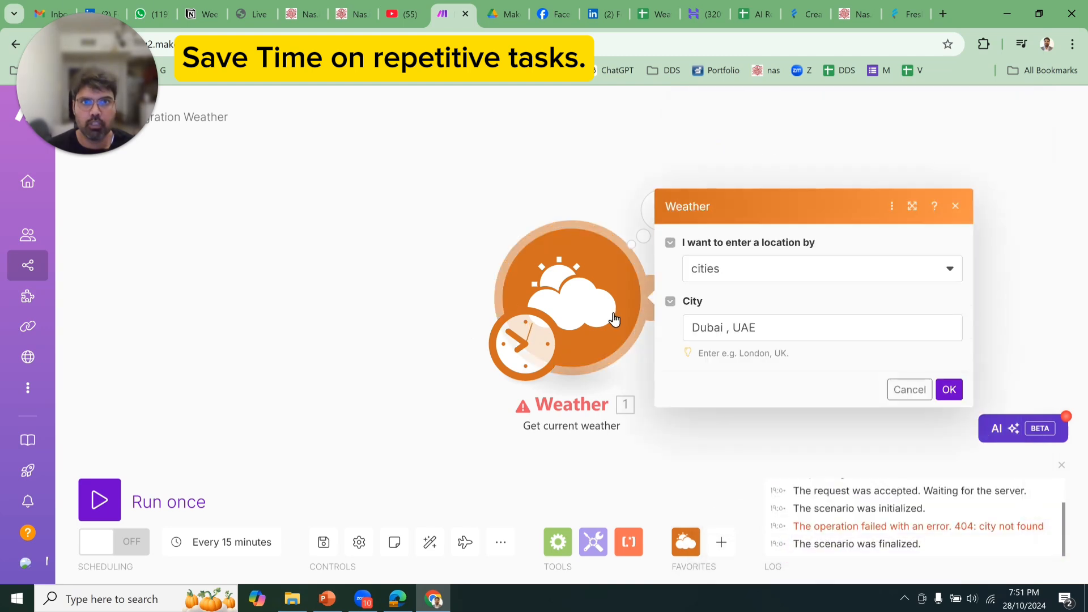
left_click(732, 327)
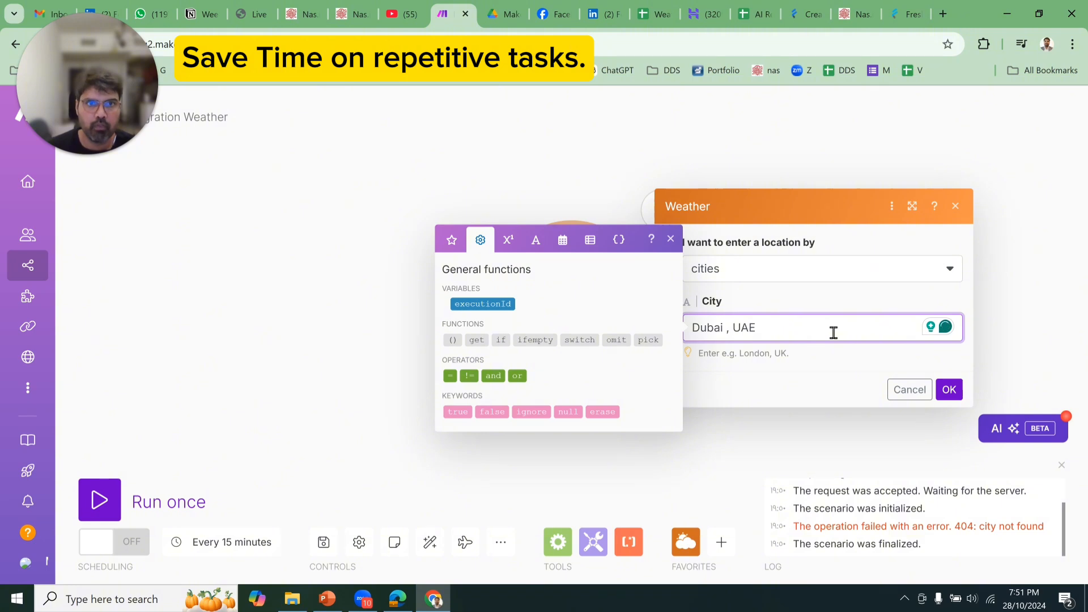
key("BackSpace")
key("BackSpace")
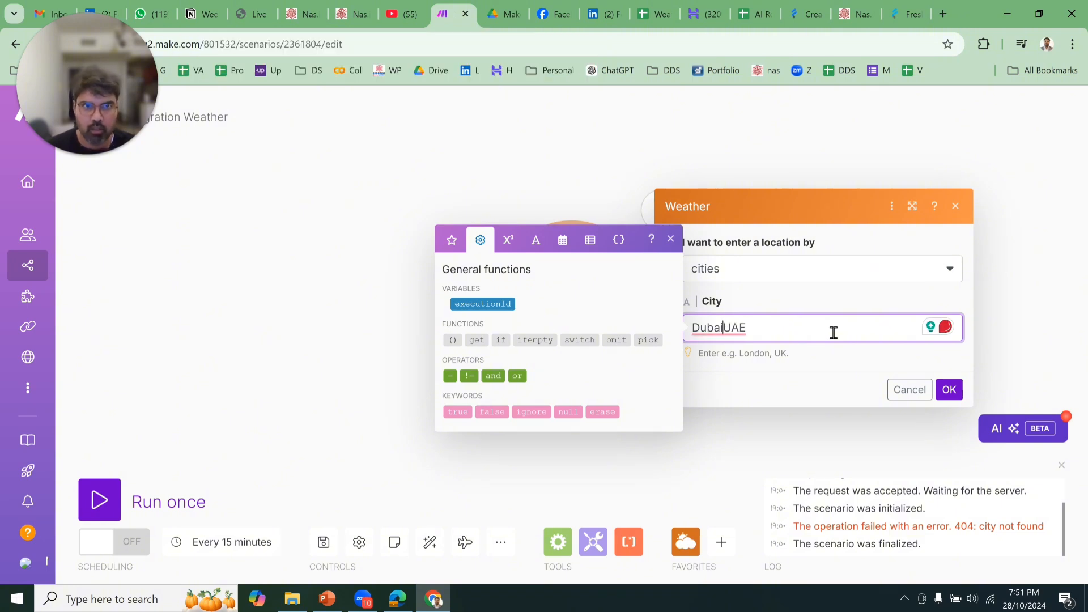
type(",")
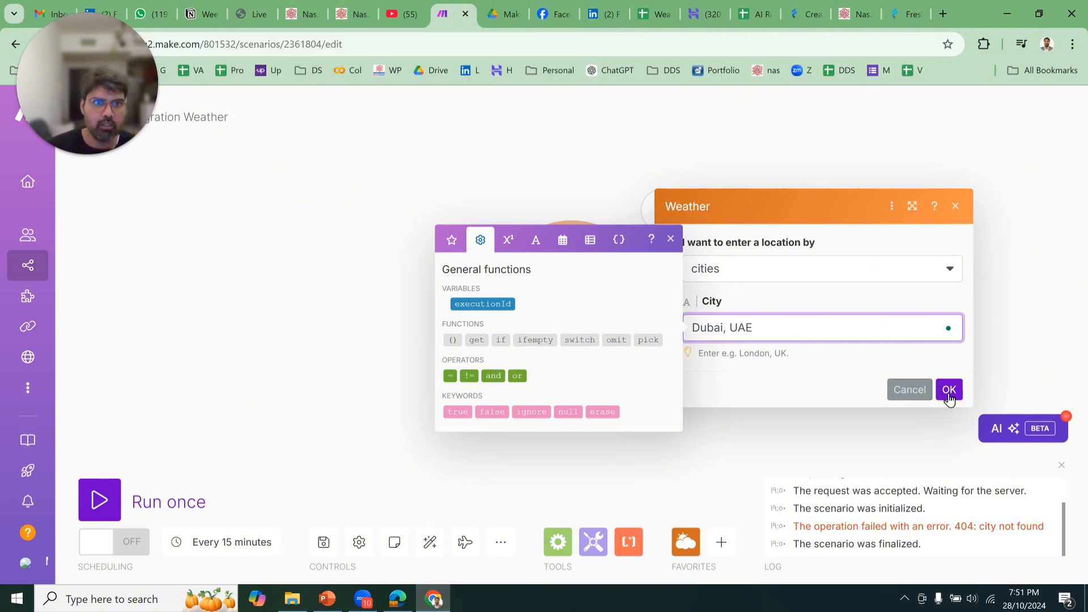
left_click(951, 395)
left_click(166, 507)
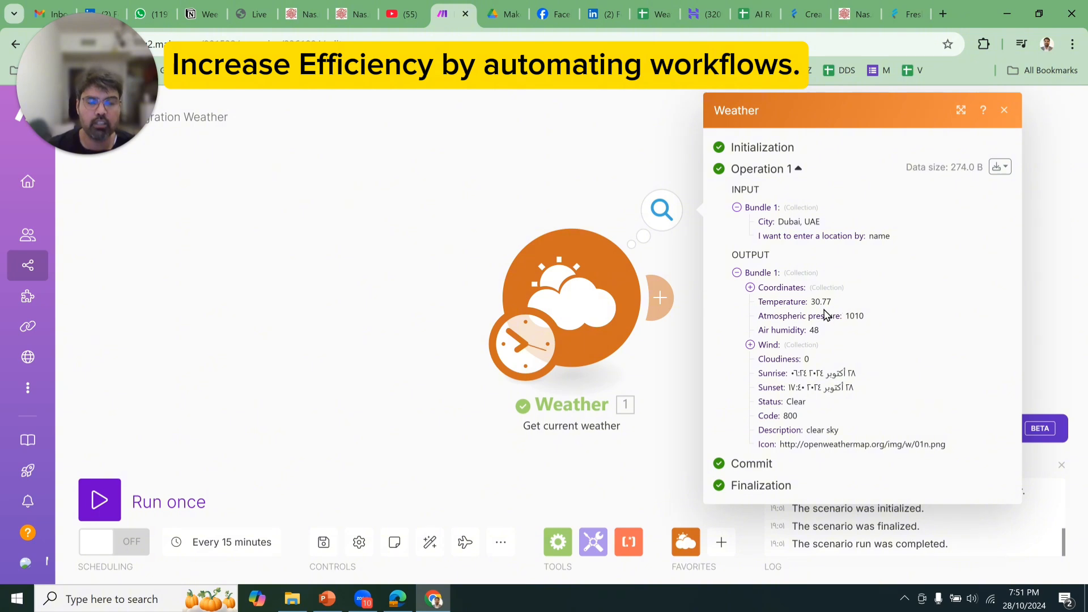
Examine the Weather module's output bundle, including its Wind collection, and close the run details
left_click(736, 275)
left_click(737, 275)
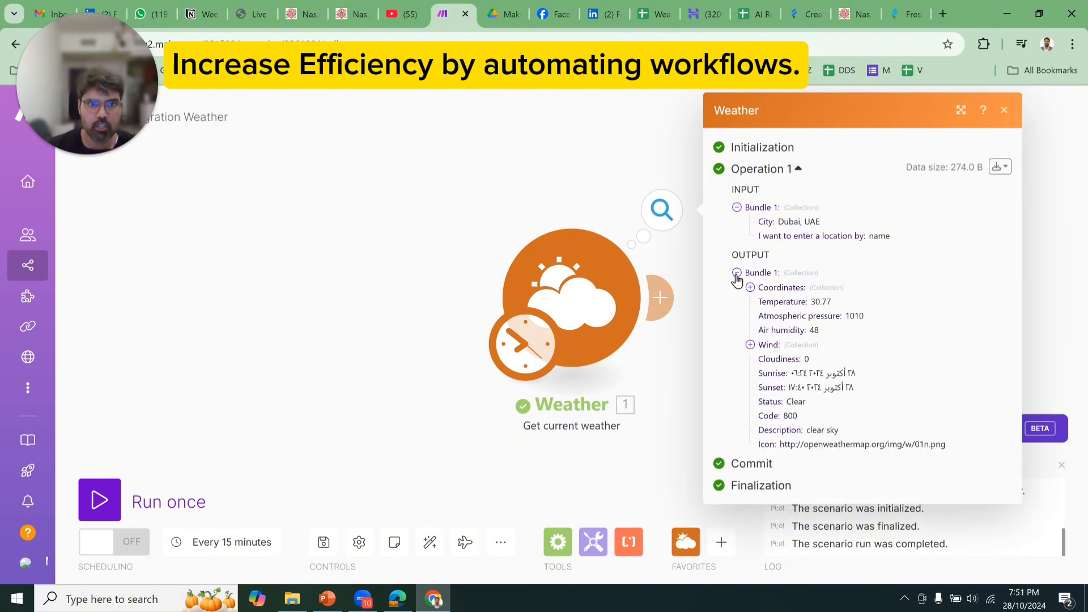
left_click(751, 345)
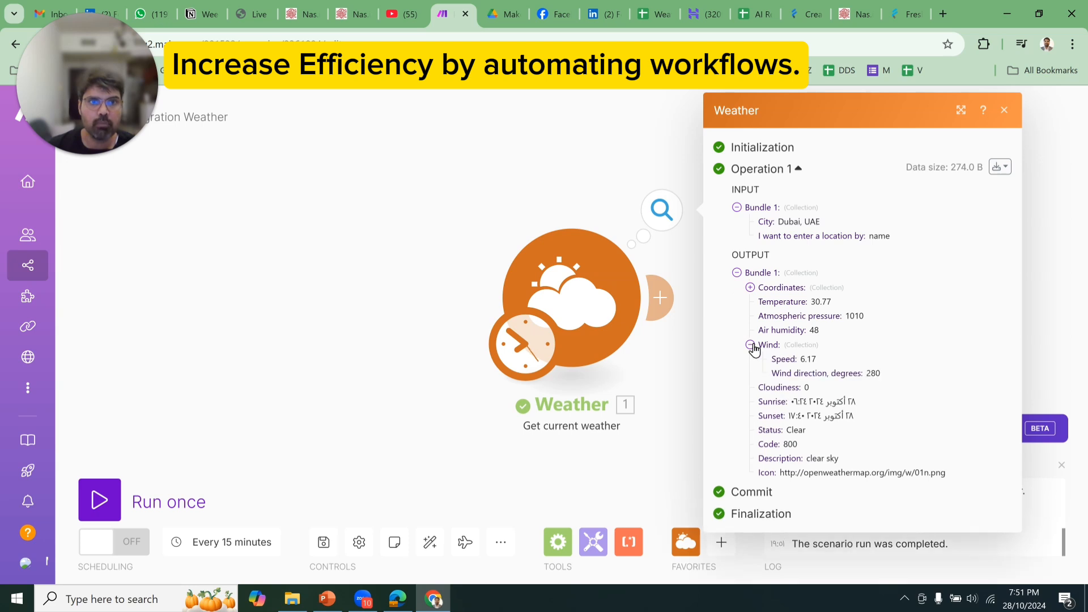
left_click(751, 346)
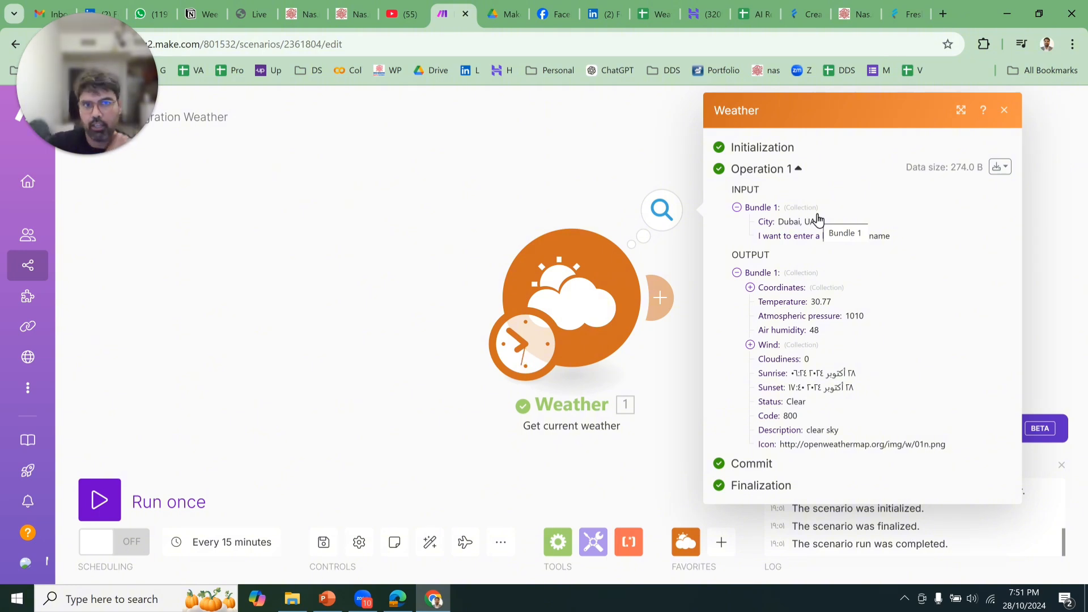
left_click(1004, 114)
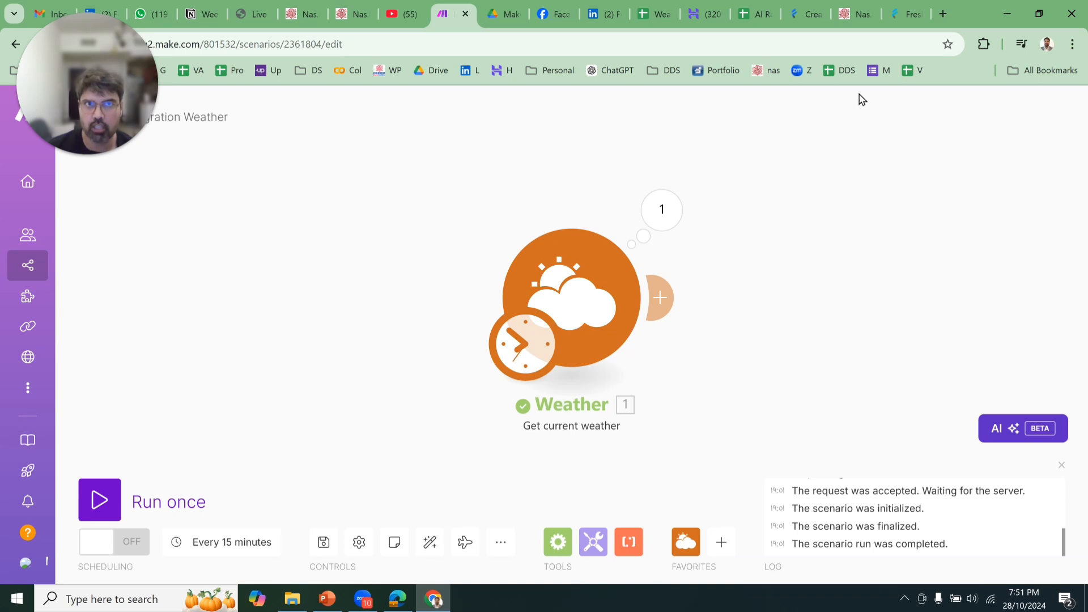
Switch to the Weather from Make spreadsheet and review the Temperature, Status and Description headers on the Weather Data sheet
left_click(645, 12)
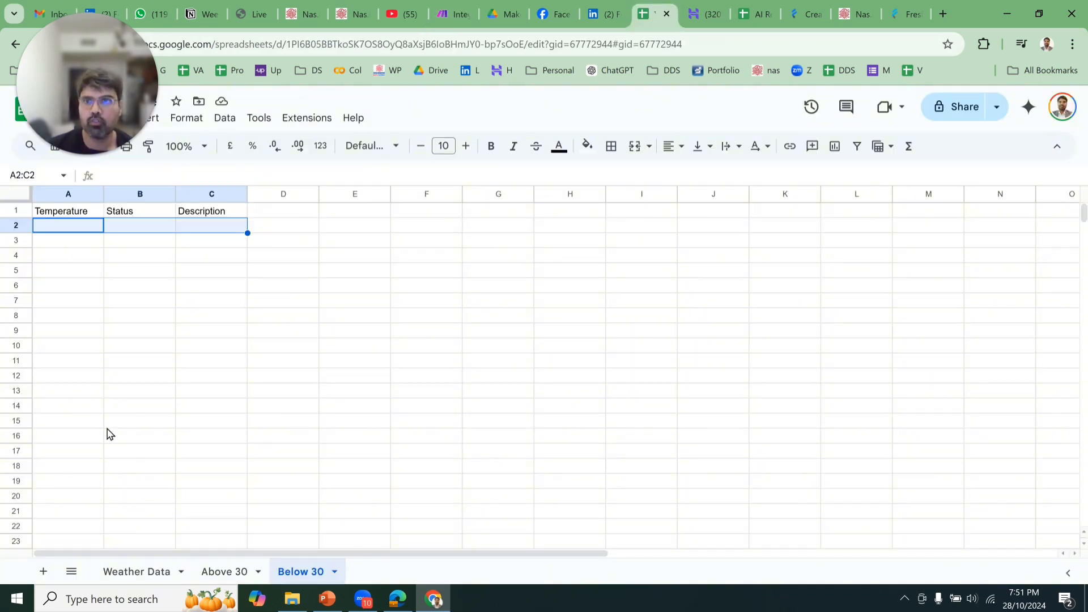
left_click(137, 571)
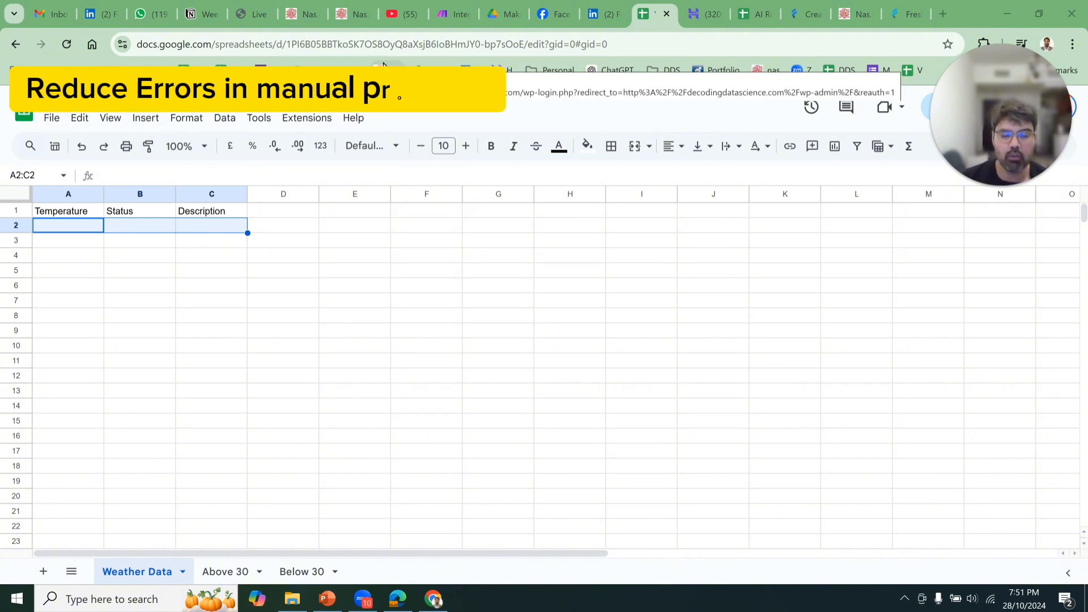
left_click(79, 211)
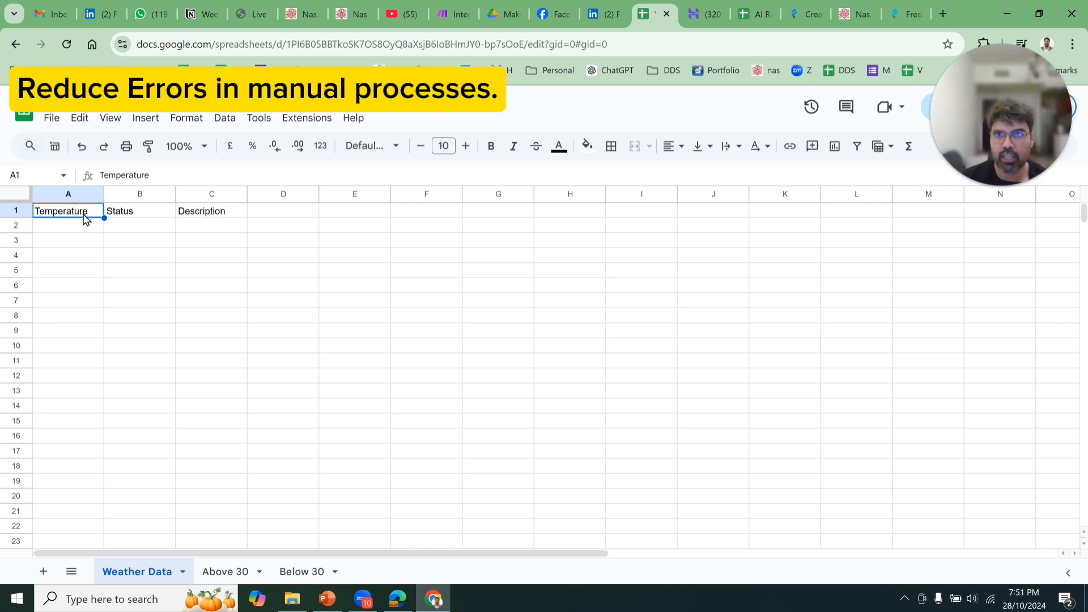
left_click(143, 215)
left_click(219, 219)
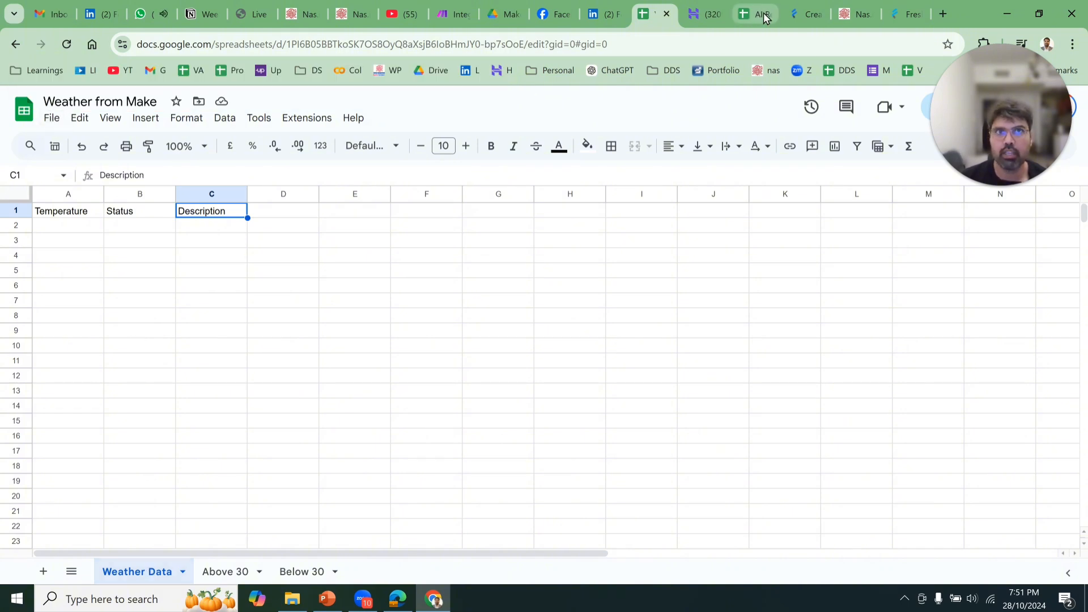
Go to sheets.google.com in a new browser tab, create a blank spreadsheet and close its tab
left_click(939, 16)
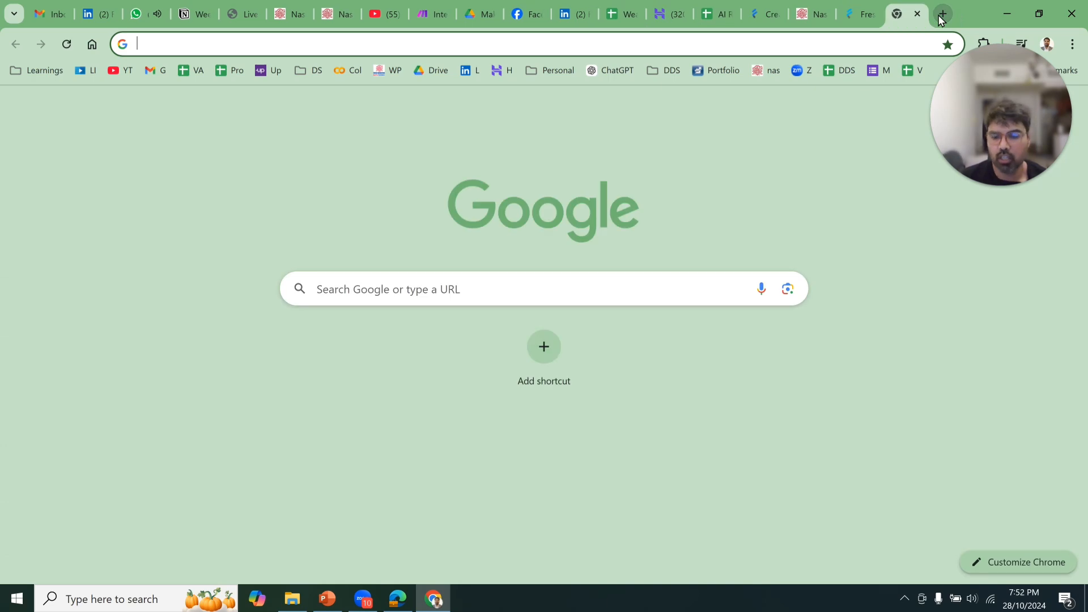
type("dri")
key("Return")
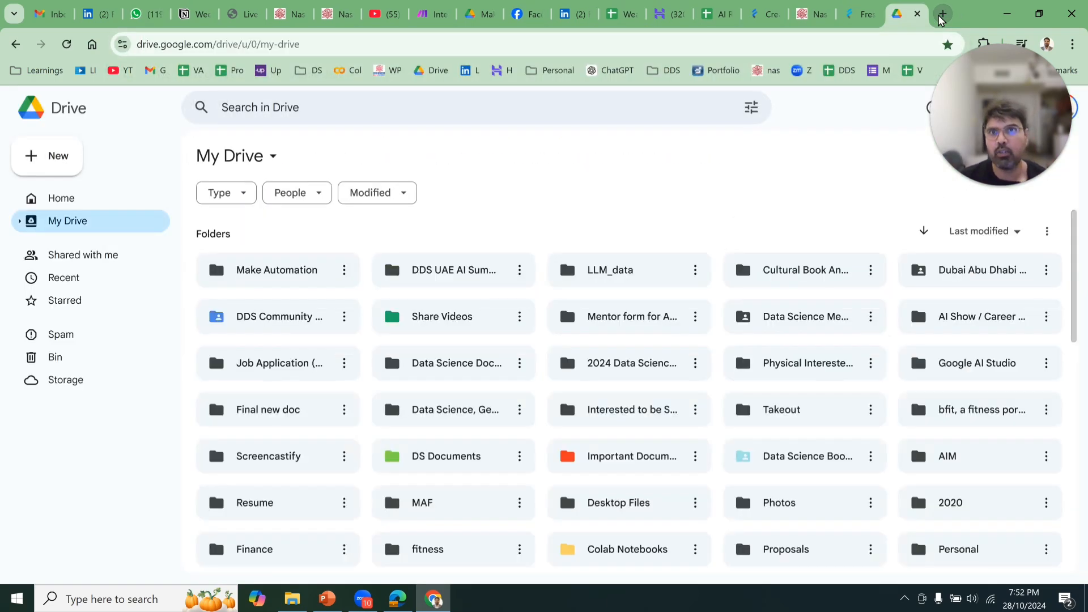
left_click(276, 44)
type("sheets.google.com")
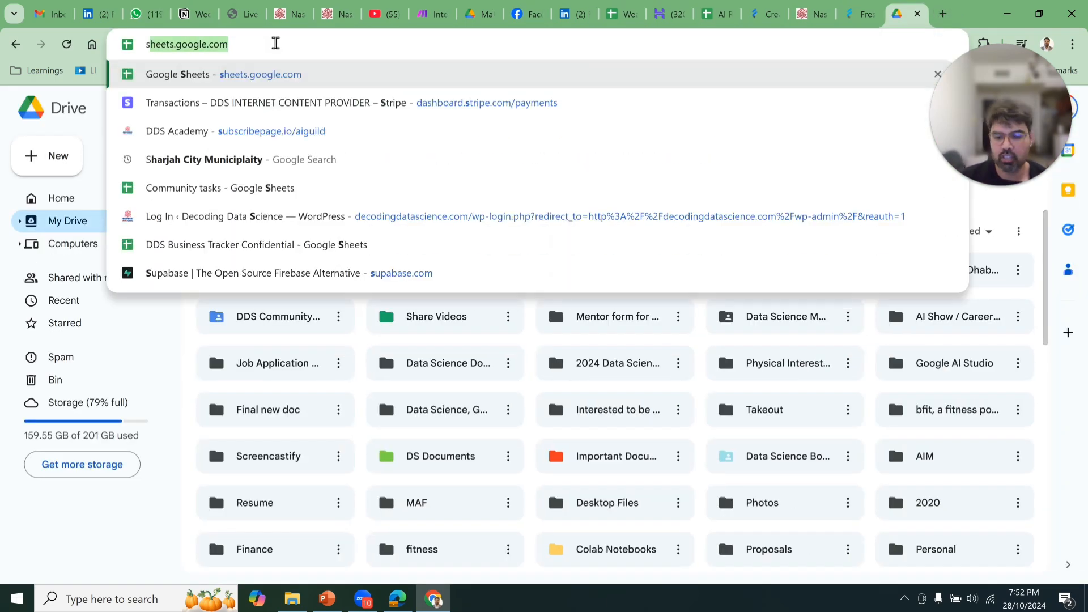
key("Return")
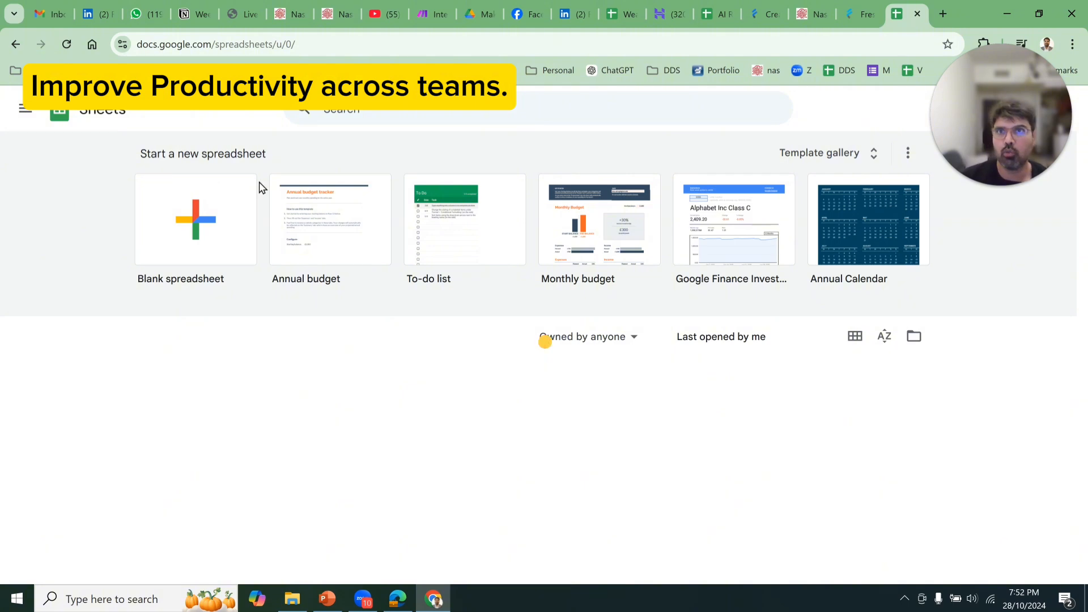
left_click(211, 235)
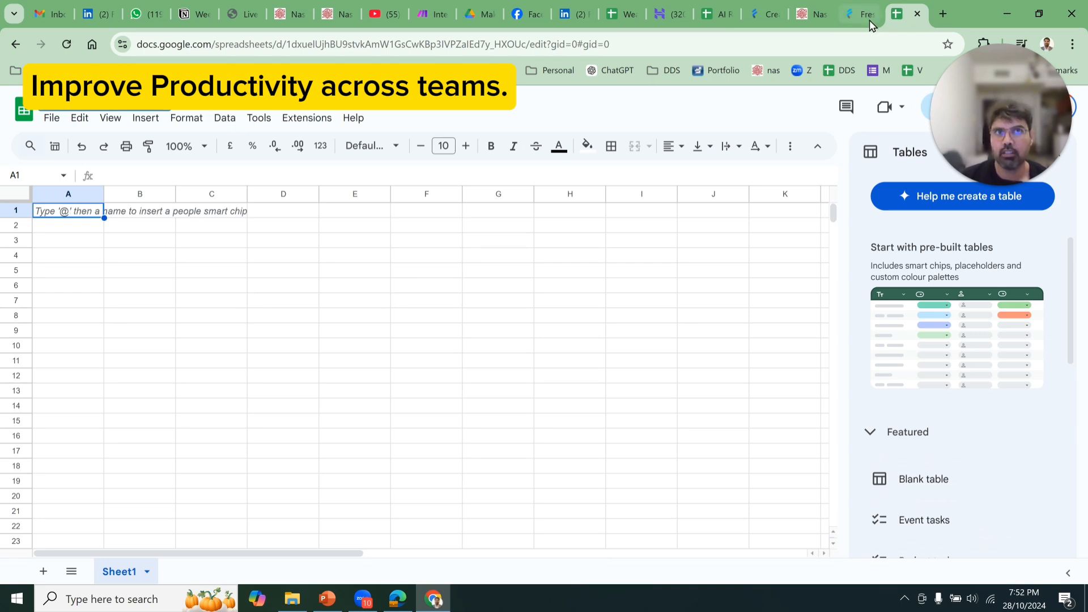
left_click(919, 16)
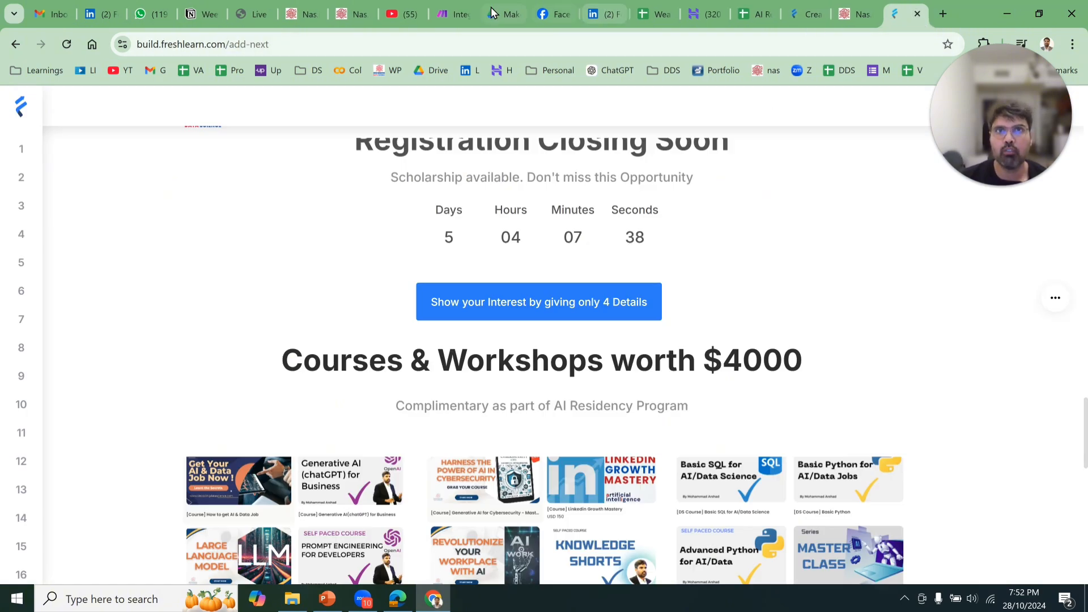
Switch back to the Integration Weather scenario and add a Google Sheets "Add a Row" module after the Weather module
left_click(456, 8)
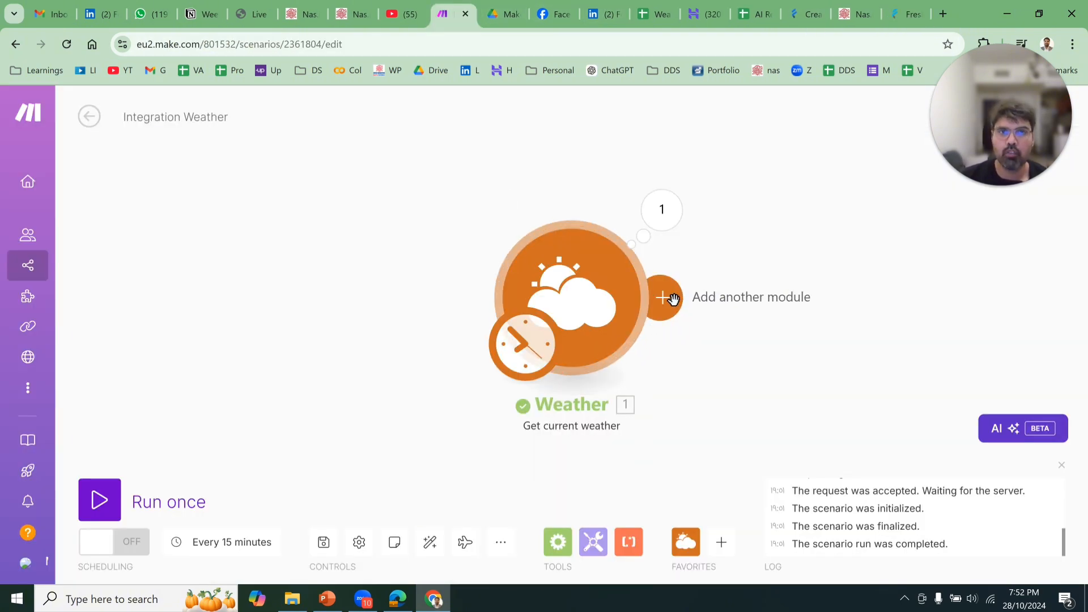
left_click(674, 300)
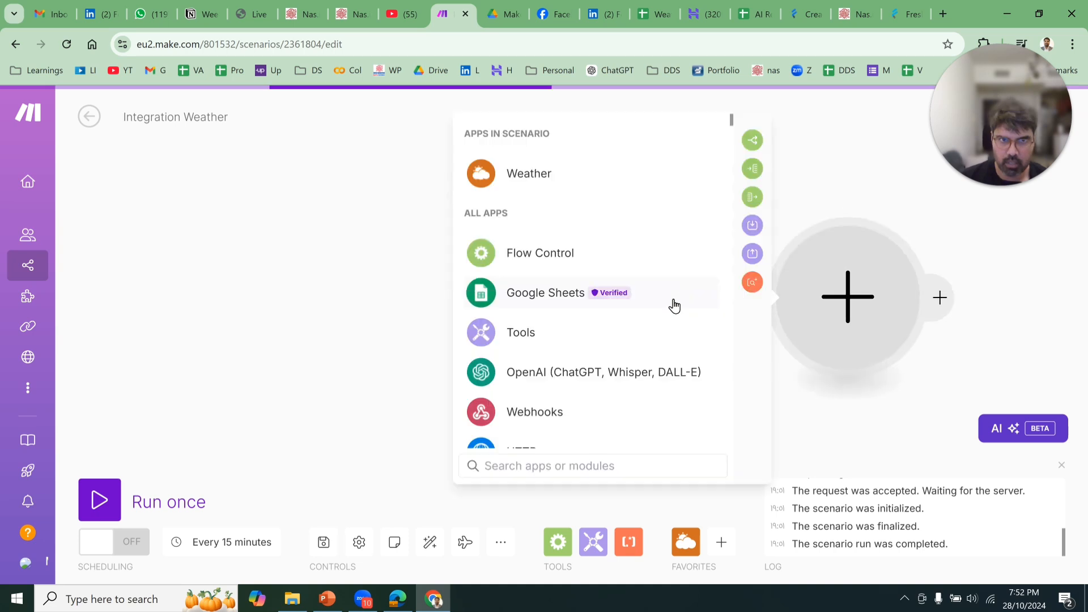
left_click(582, 303)
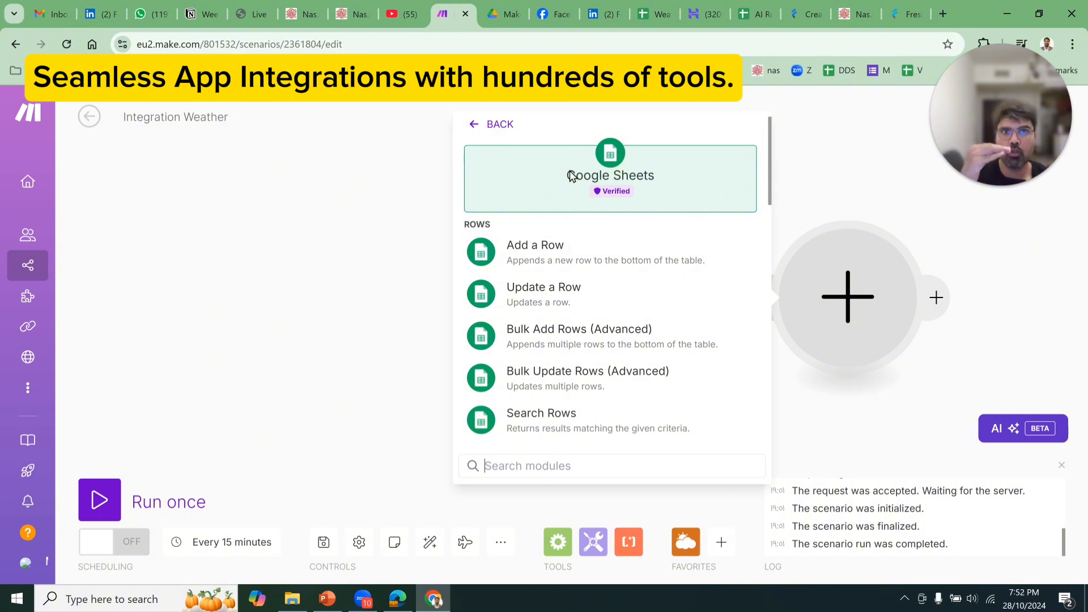
left_click(578, 260)
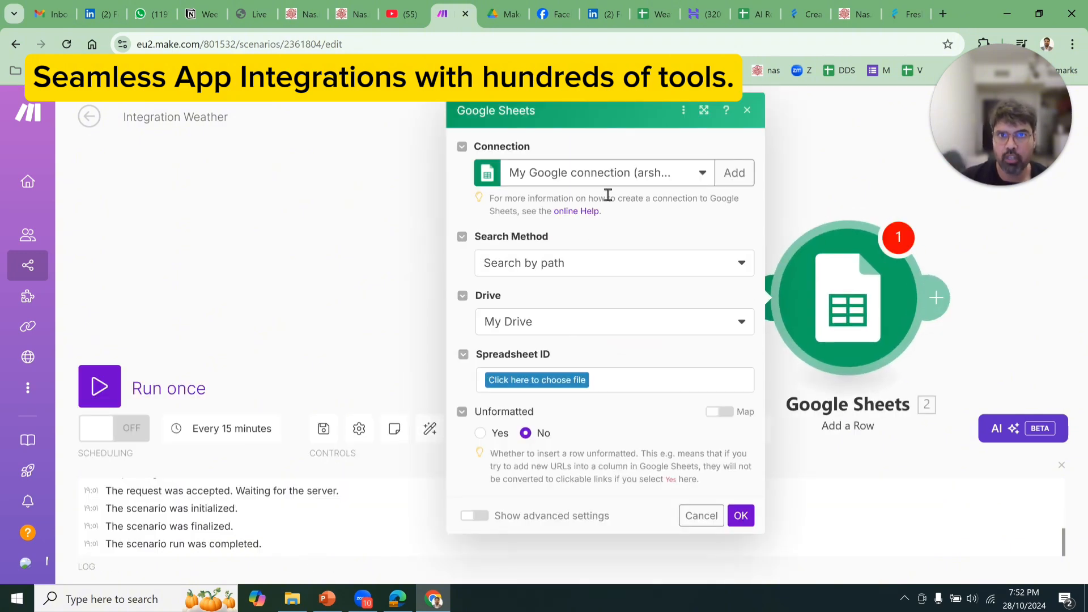
Review the Google Sheets module's available connections and the form for creating a new connection, and close that form
left_click(705, 178)
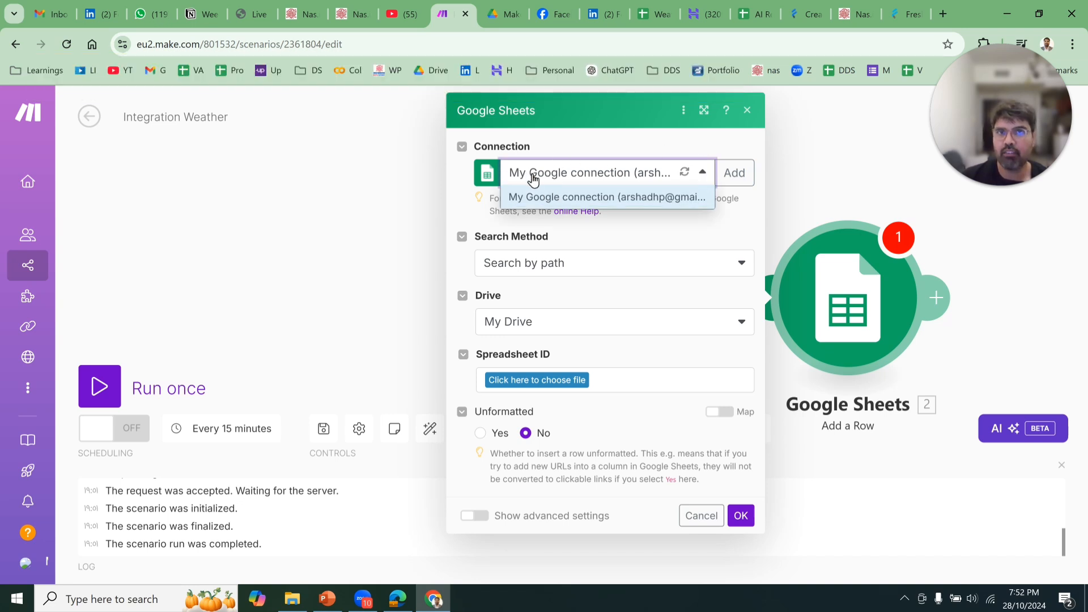
left_click(592, 138)
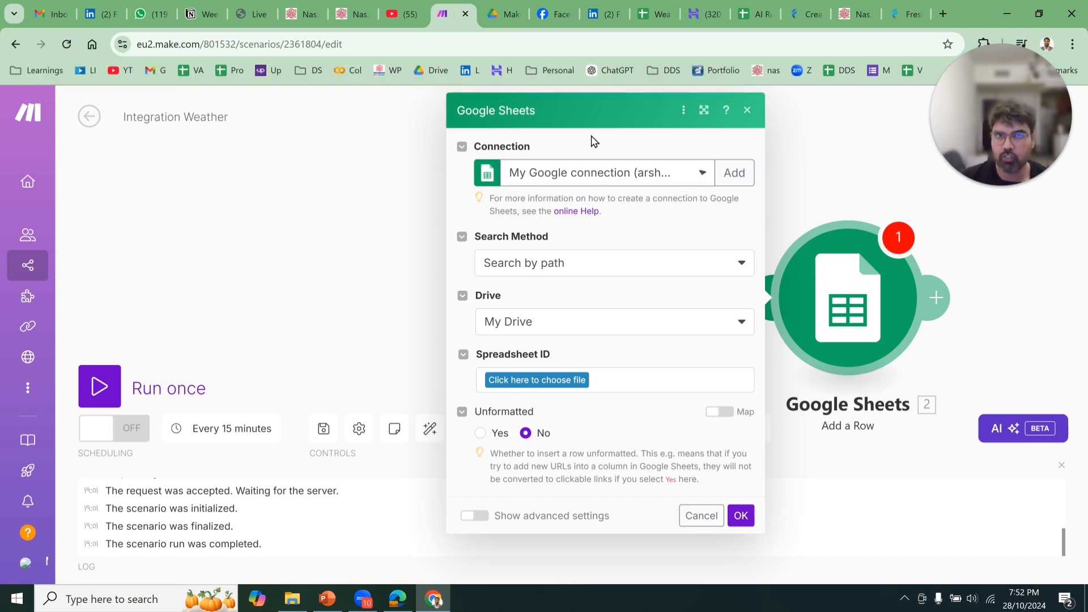
left_click(733, 174)
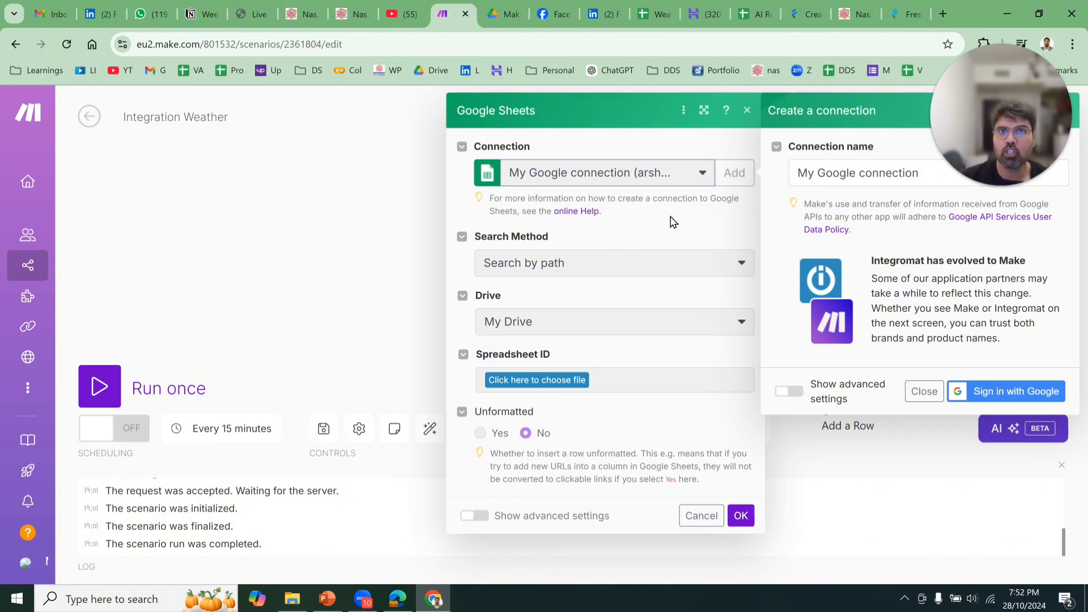
left_click_drag(648, 121, 369, 157)
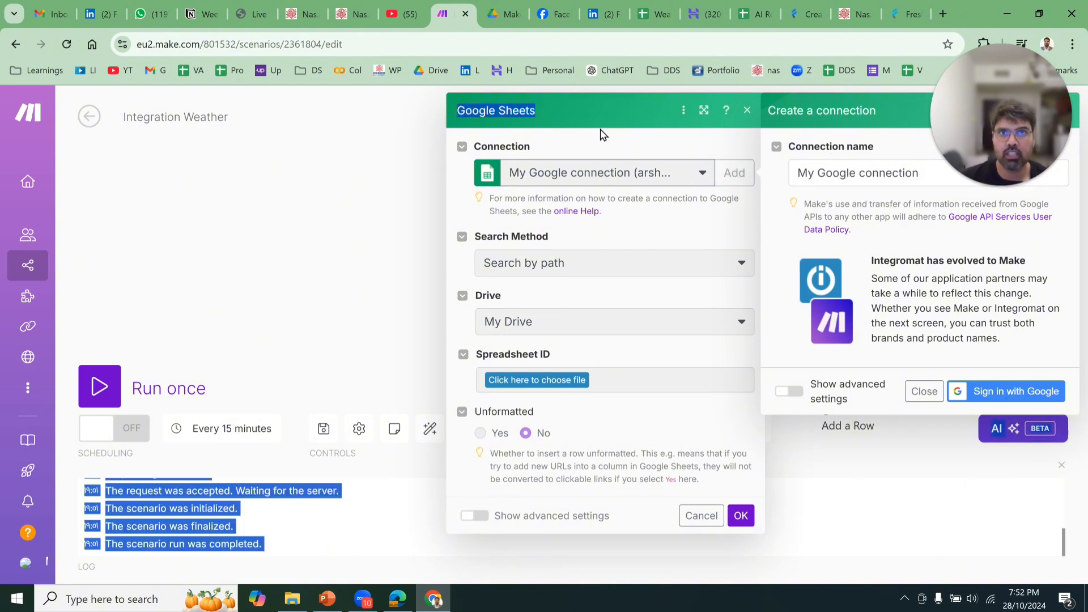
left_click_drag(988, 95, 727, 98)
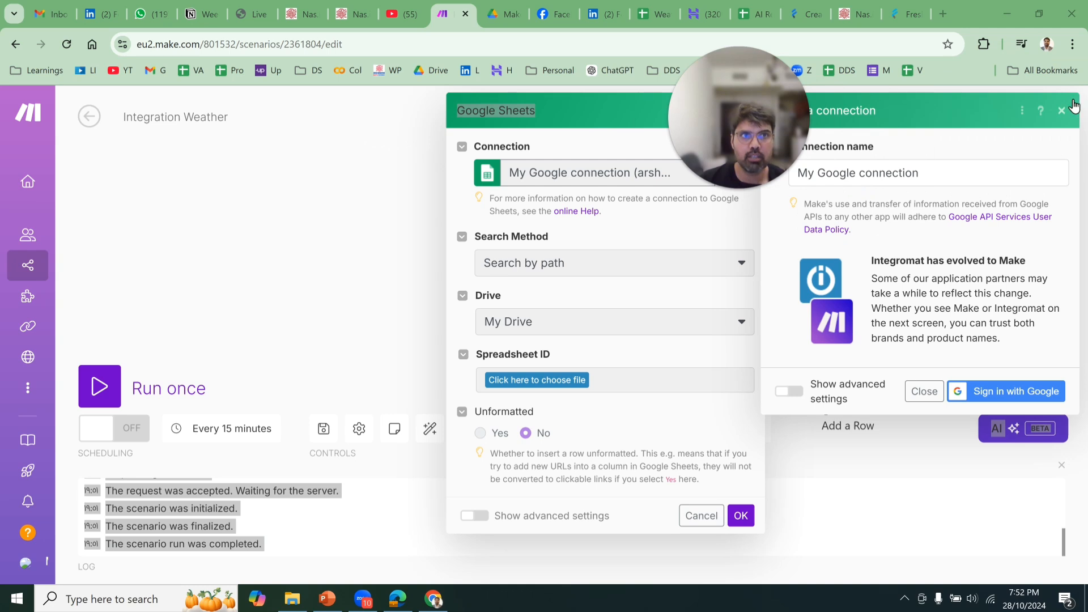
left_click(1062, 110)
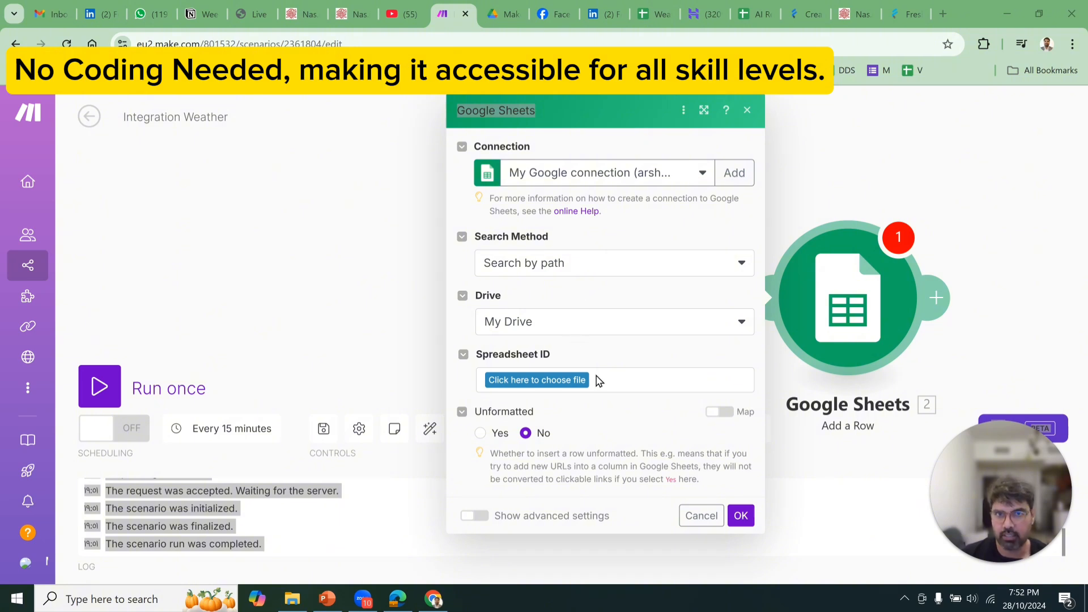
Target the Weather Data sheet of the Weather from Make spreadsheet, found in the Make Automation folder of My Drive
left_click(554, 323)
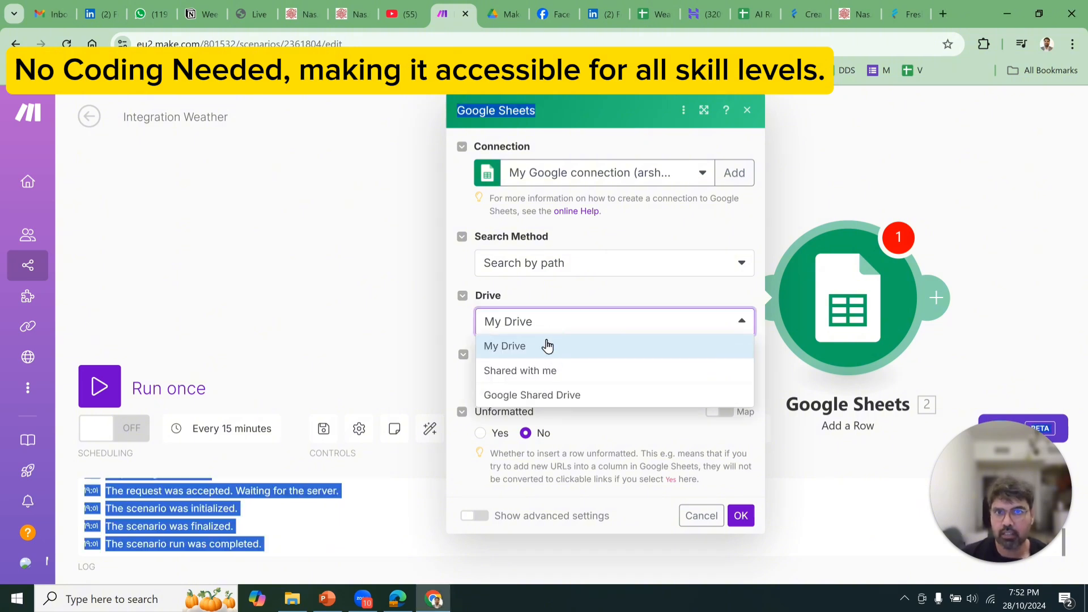
left_click(545, 347)
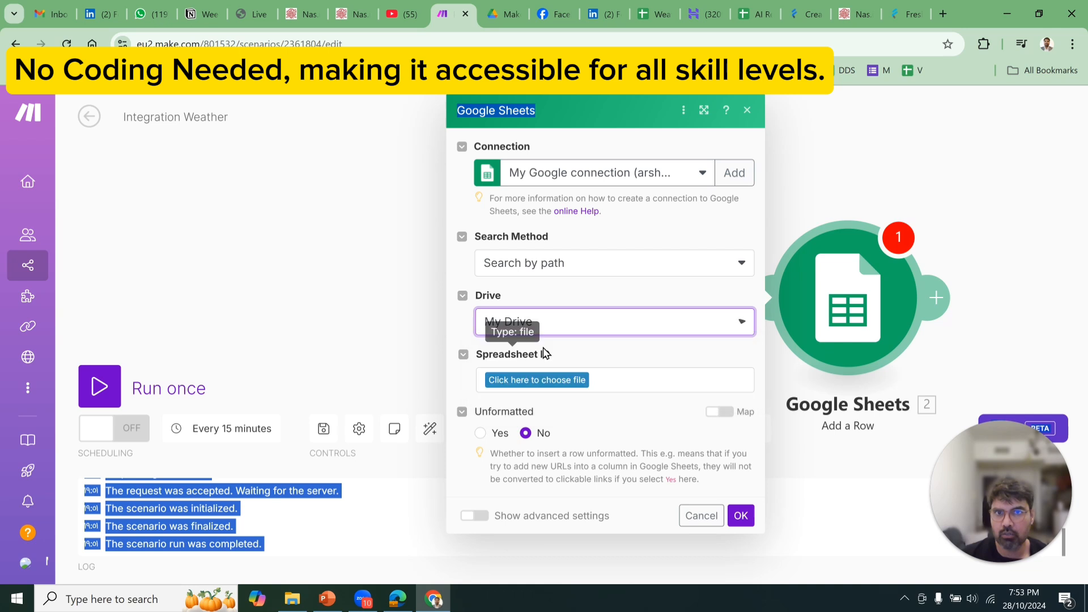
left_click(545, 383)
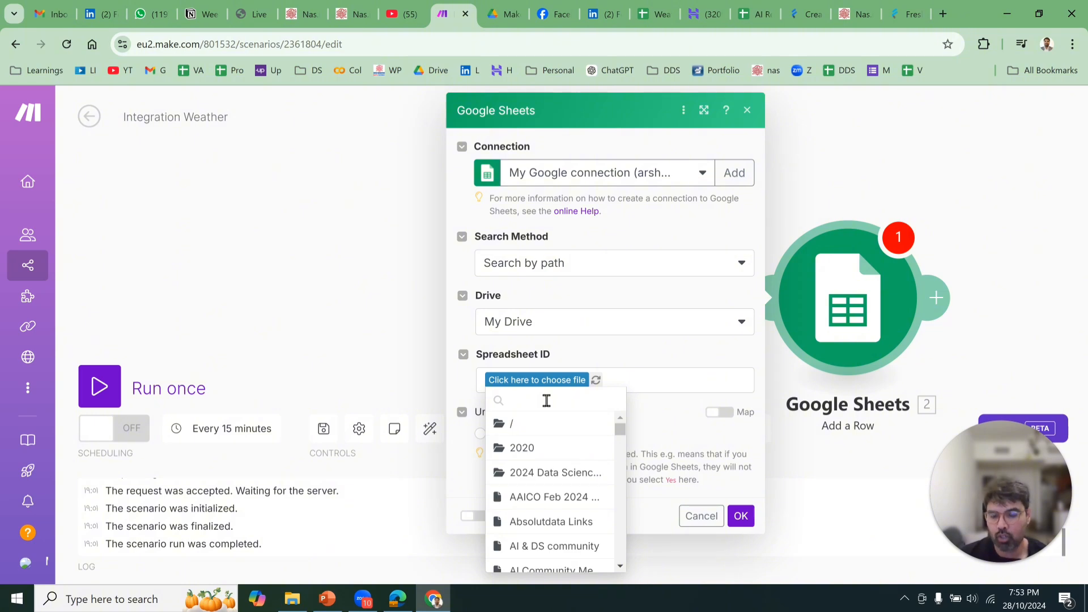
type("make")
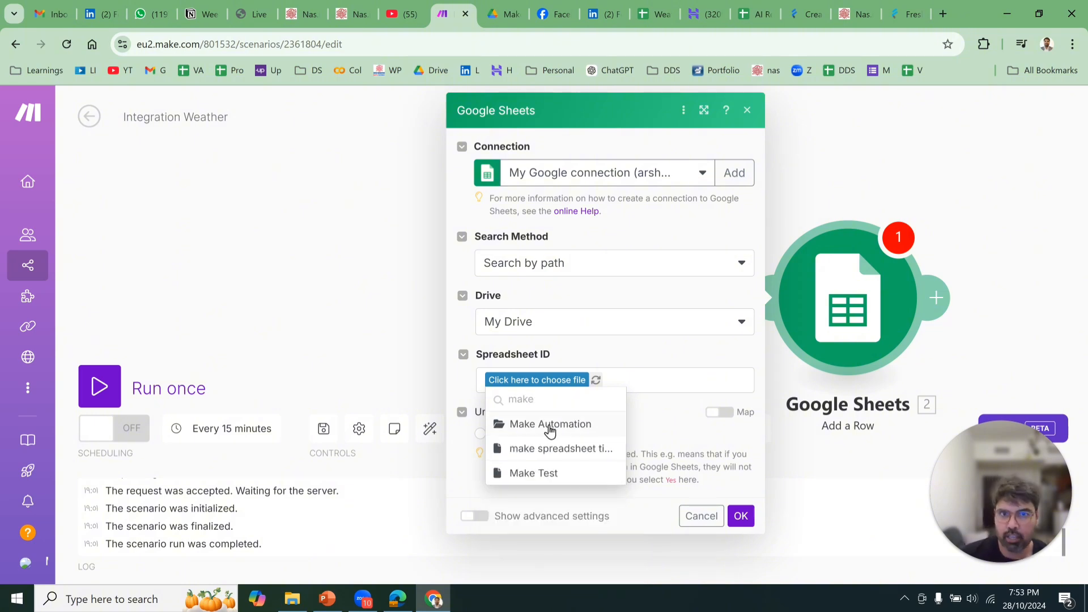
left_click(550, 426)
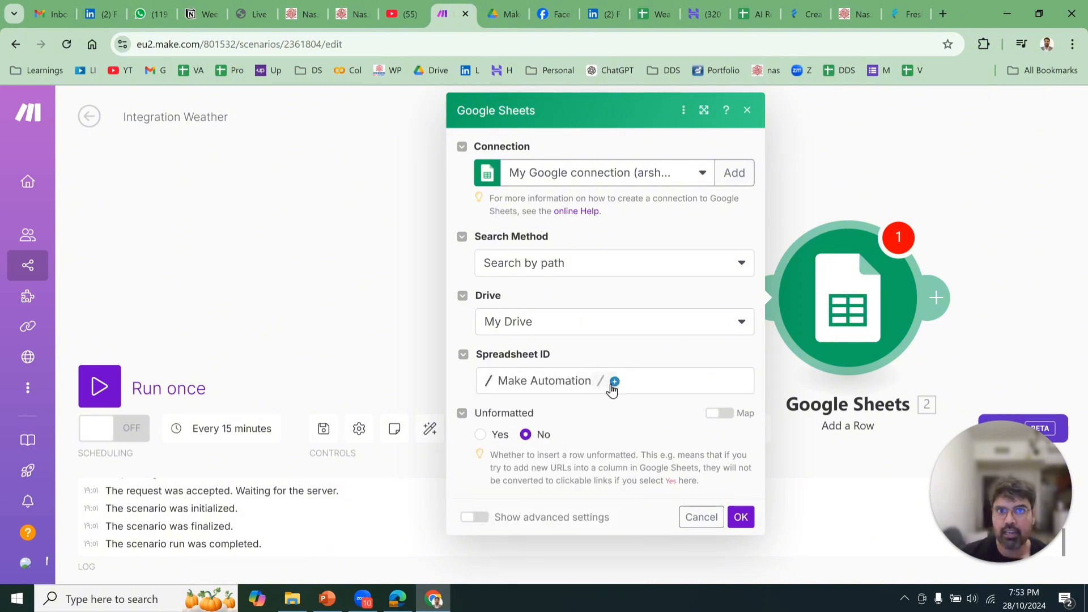
left_click(612, 386)
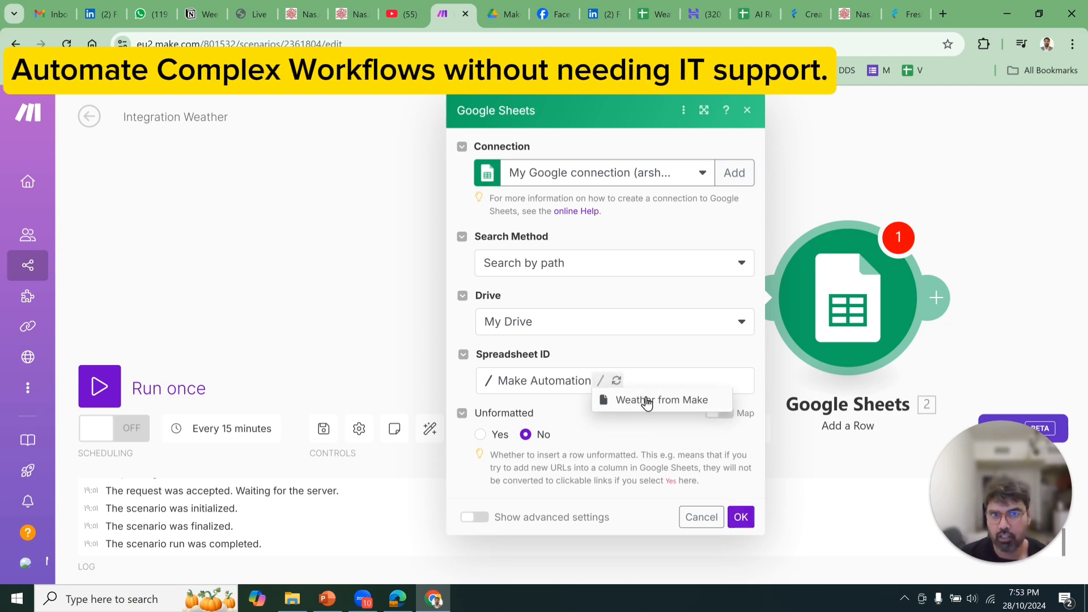
left_click(647, 402)
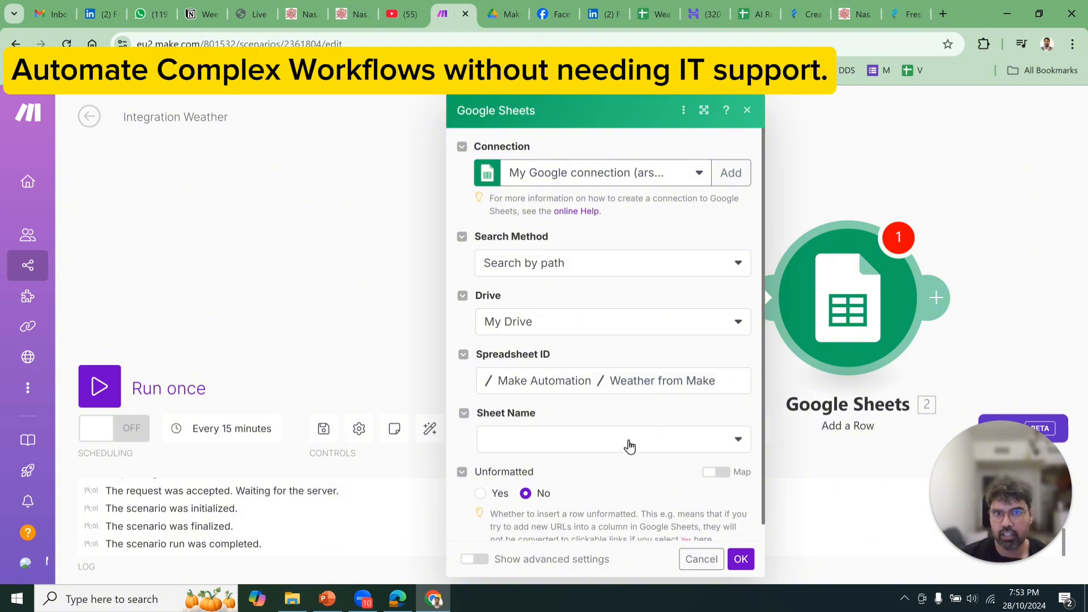
left_click(628, 446)
left_click(629, 446)
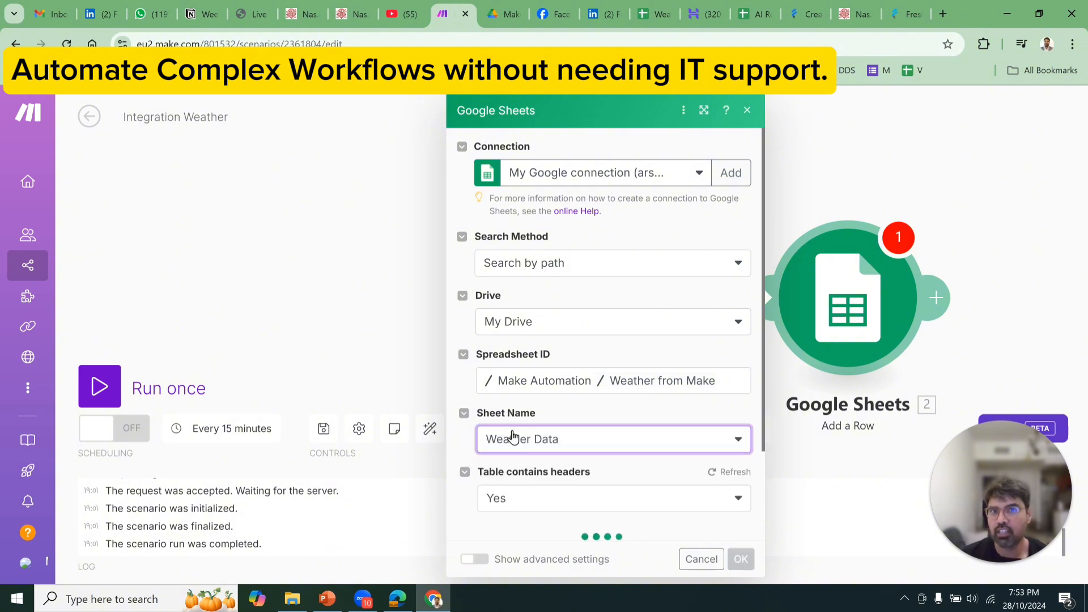
Map the Weather module's Temperature, Status and Description outputs to columns A, B and C, and save the Google Sheets module
scroll(746, 459, "down", 1)
scroll(746, 460, "down", 1)
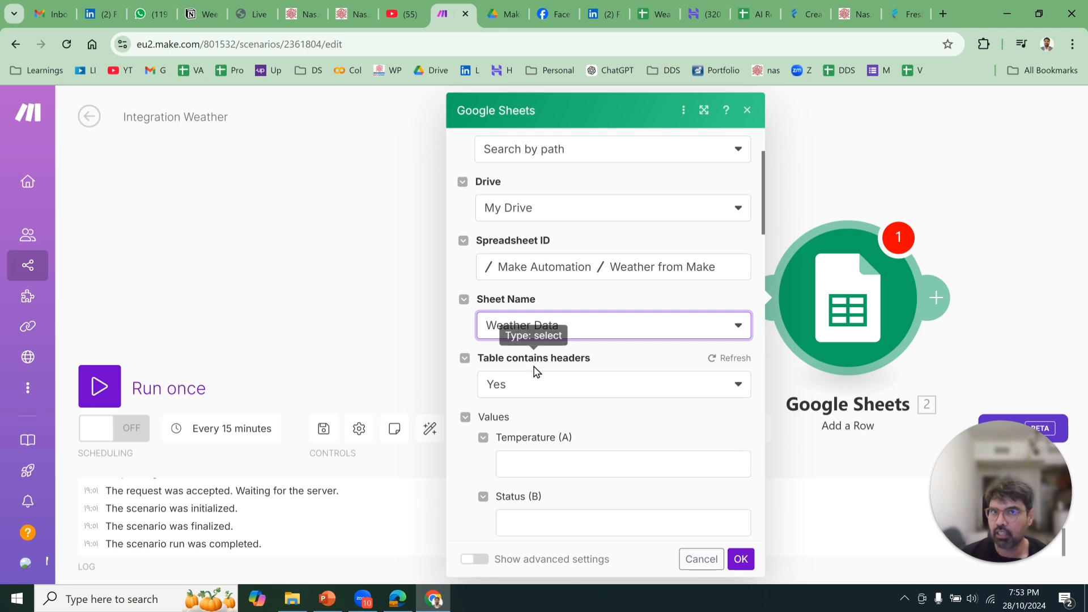
scroll(539, 444, "down", 4)
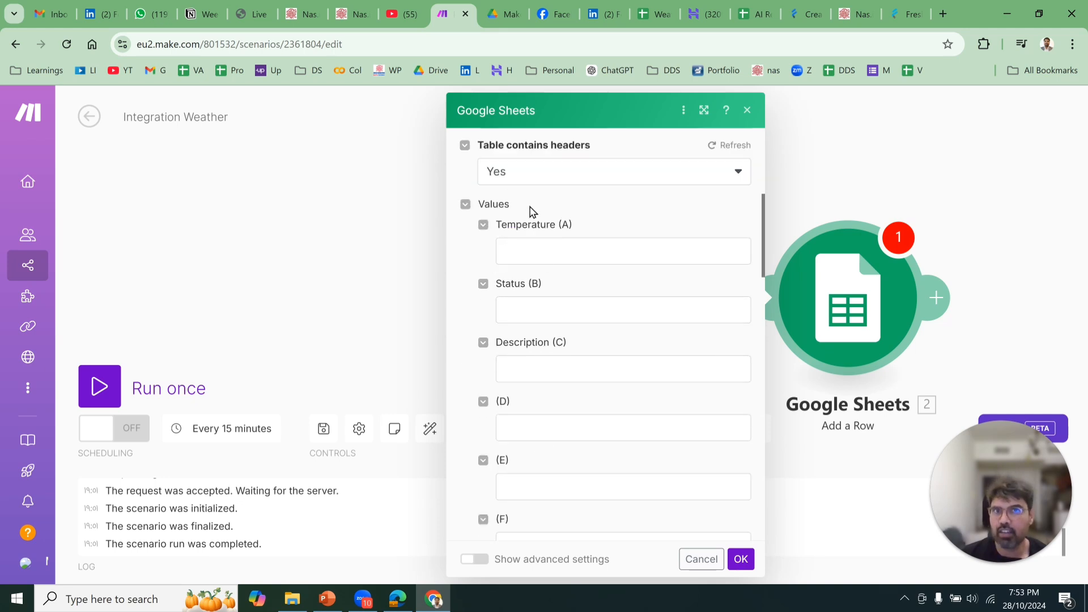
left_click(574, 253)
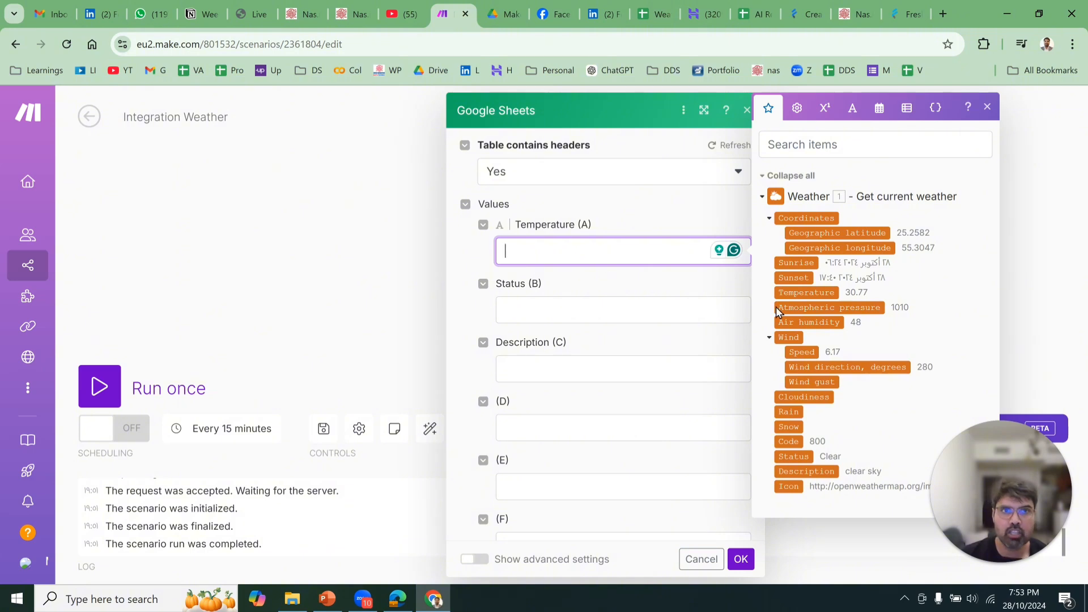
left_click(801, 291)
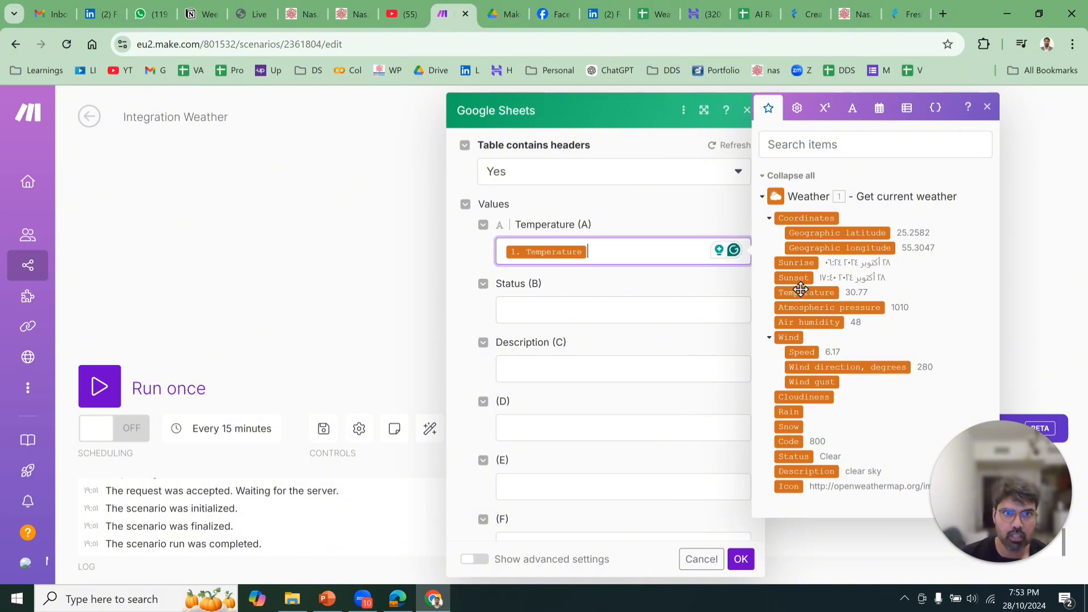
left_click(548, 305)
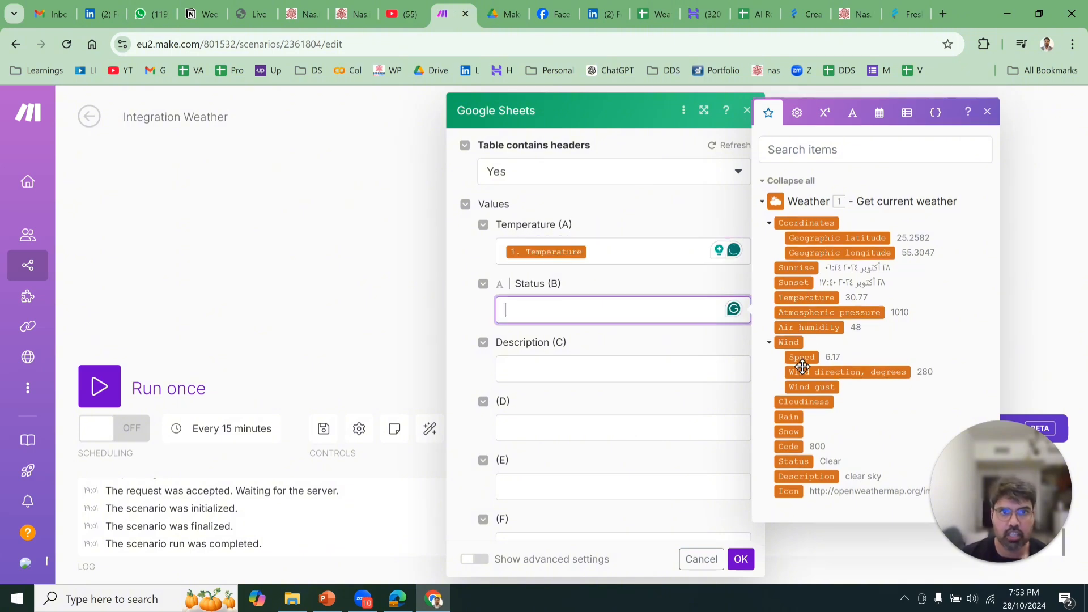
left_click(793, 461)
left_click(719, 369)
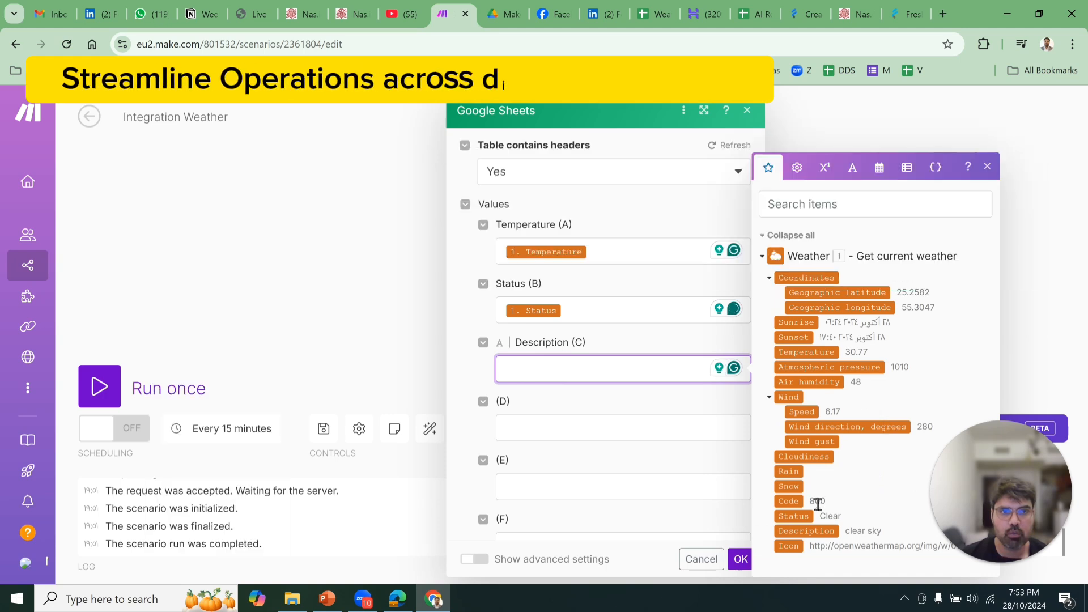
left_click(810, 533)
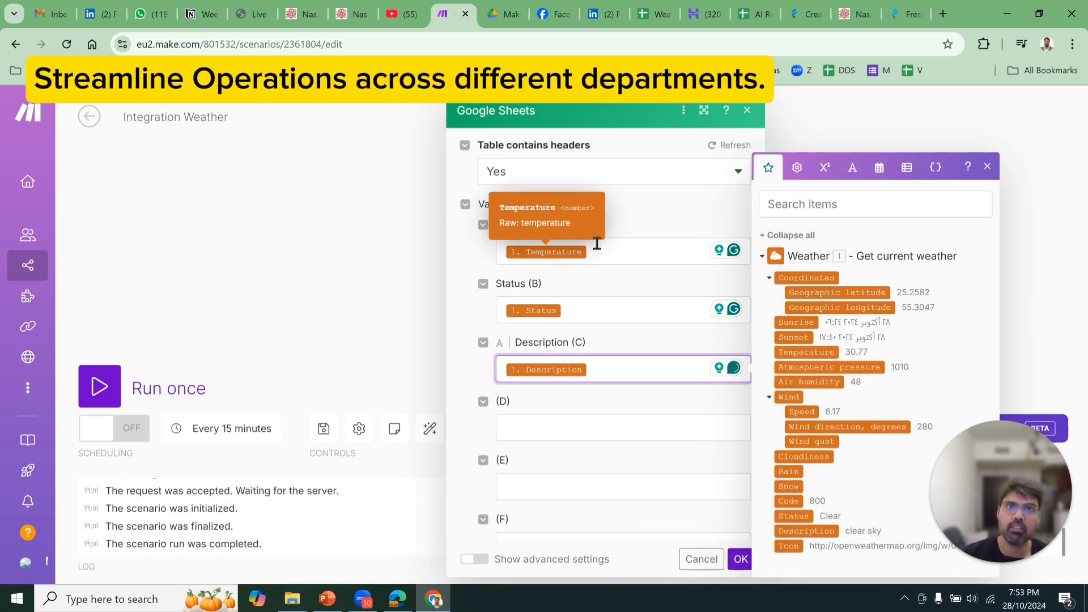
left_click(740, 560)
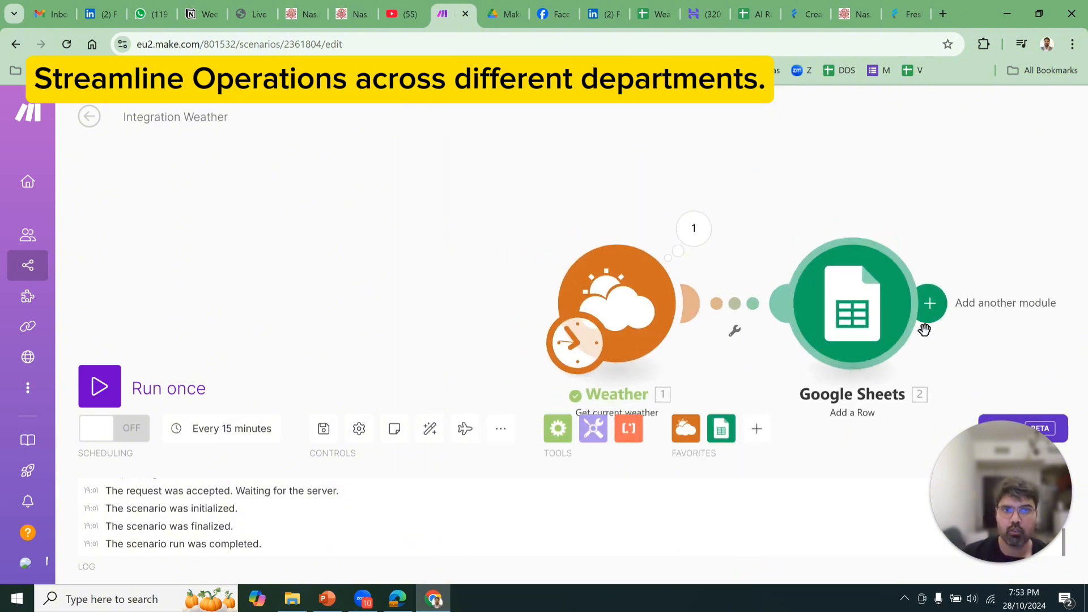
Run the scenario once and check the Weather Data, Above 30 and Below 30 sheets in the Weather from Make spreadsheet
left_click(100, 387)
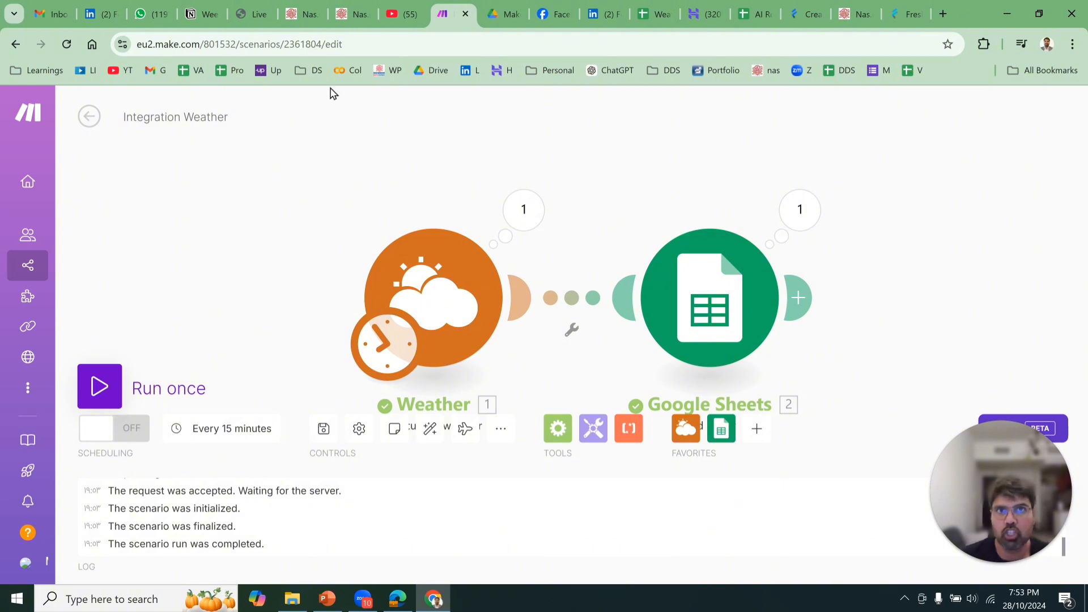
left_click(657, 14)
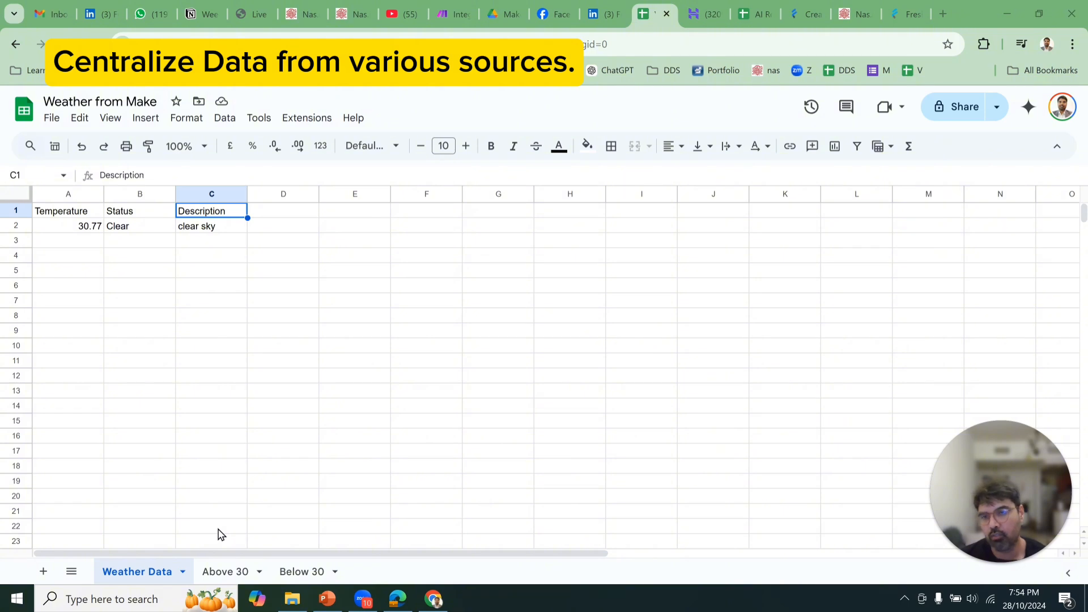
left_click(208, 574)
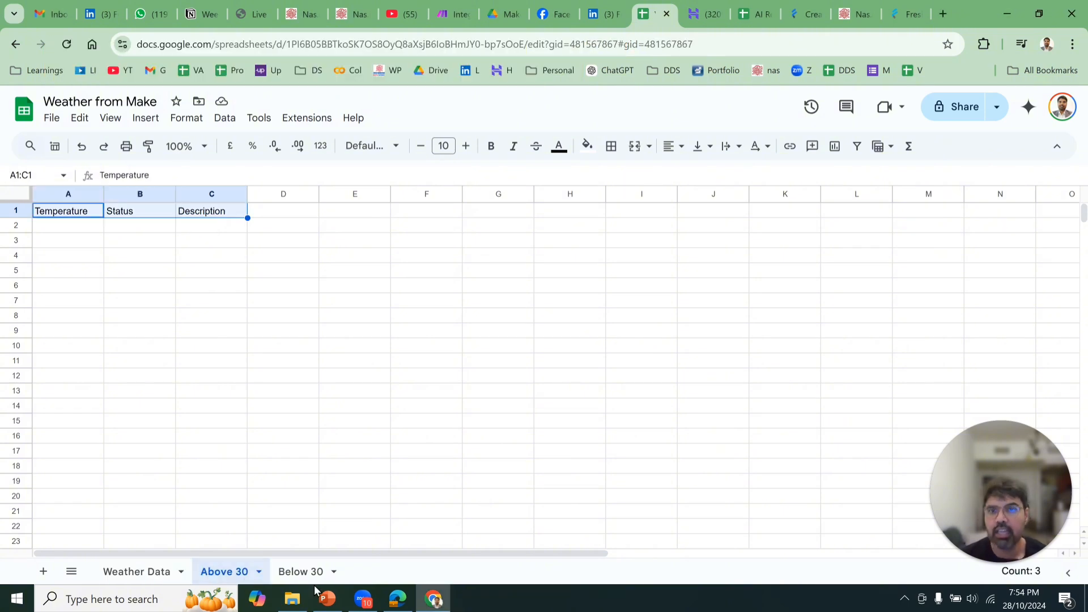
left_click(301, 572)
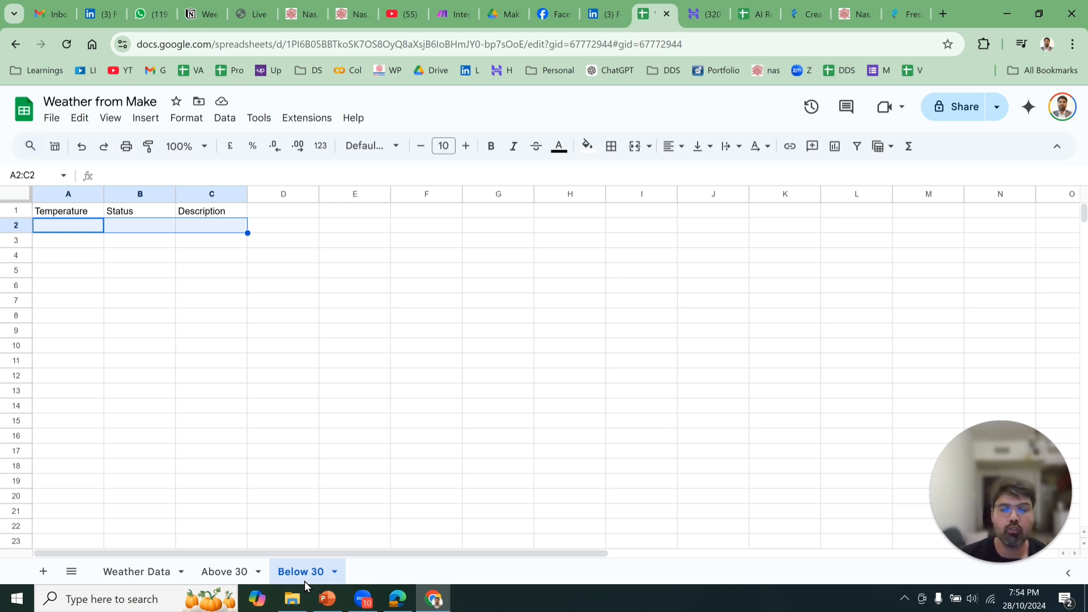
Return to the scenario, insert a router between the Weather and Google Sheets modules, and move the Google Sheets module above the router's level
left_click(476, 8)
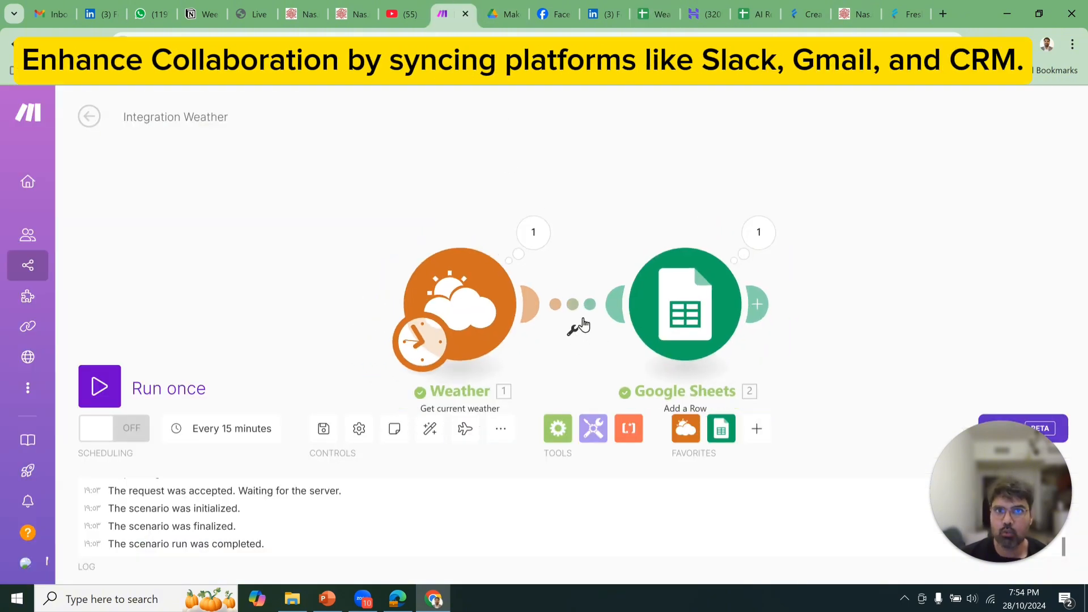
left_click(573, 335)
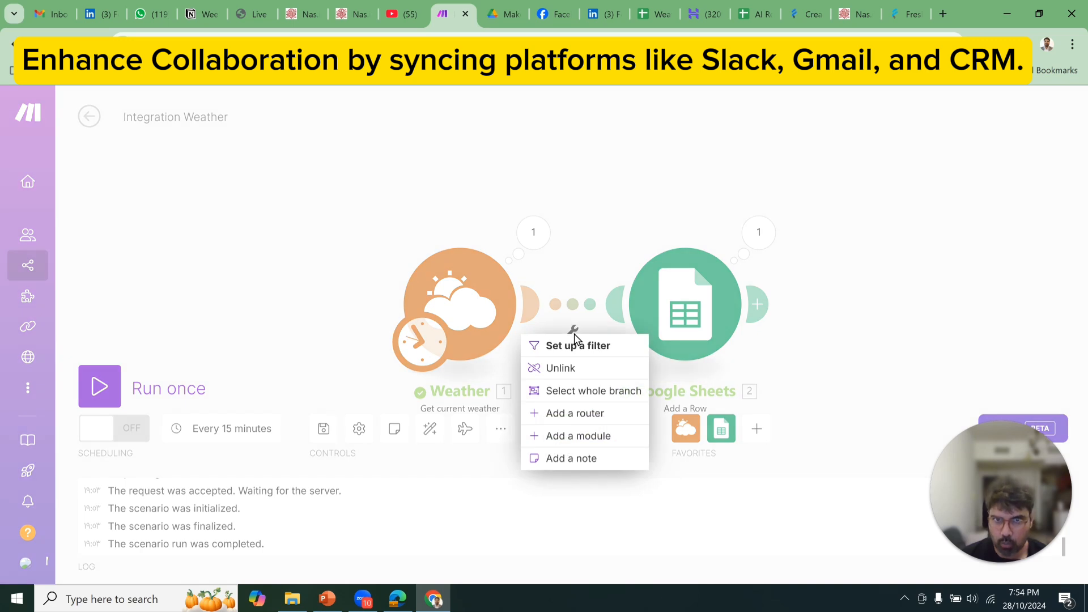
left_click(569, 419)
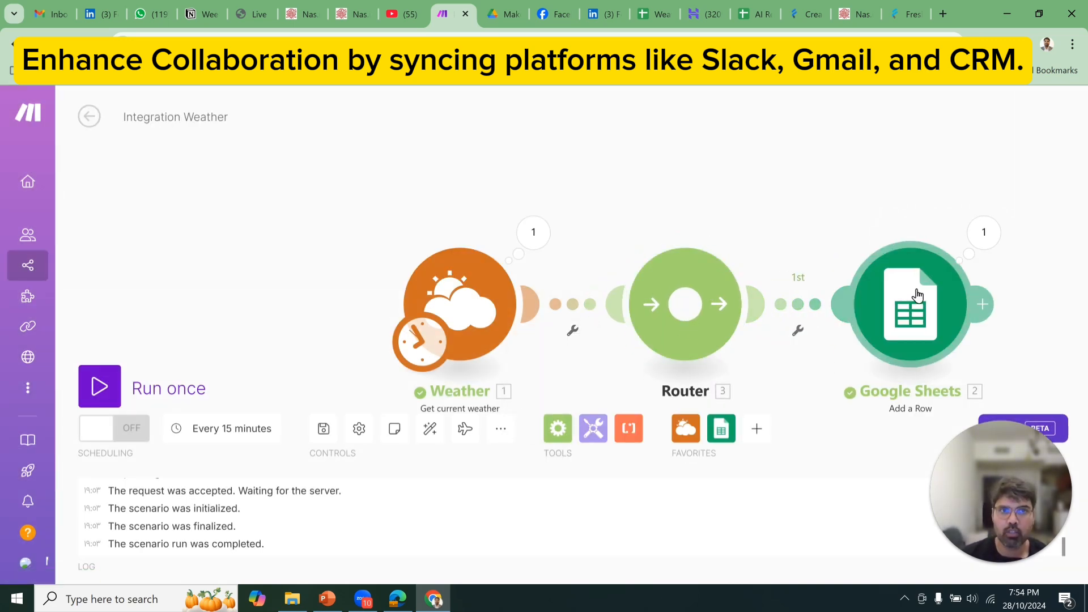
left_click_drag(915, 297, 923, 166)
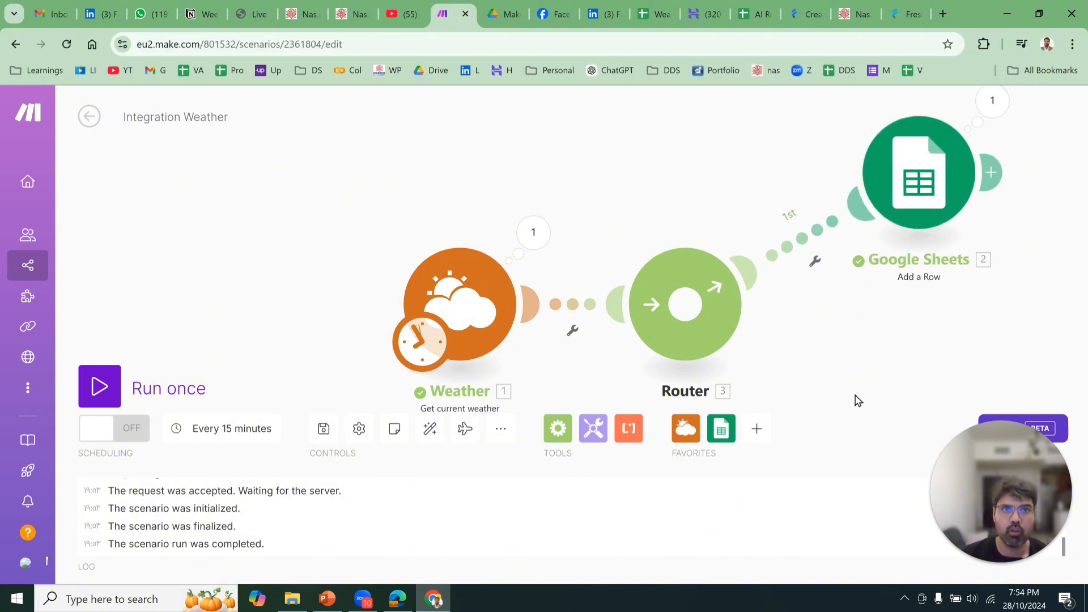
Add a second Google Sheets module with the Add a Row action and connect it below the first as the router's second route
left_click(756, 431)
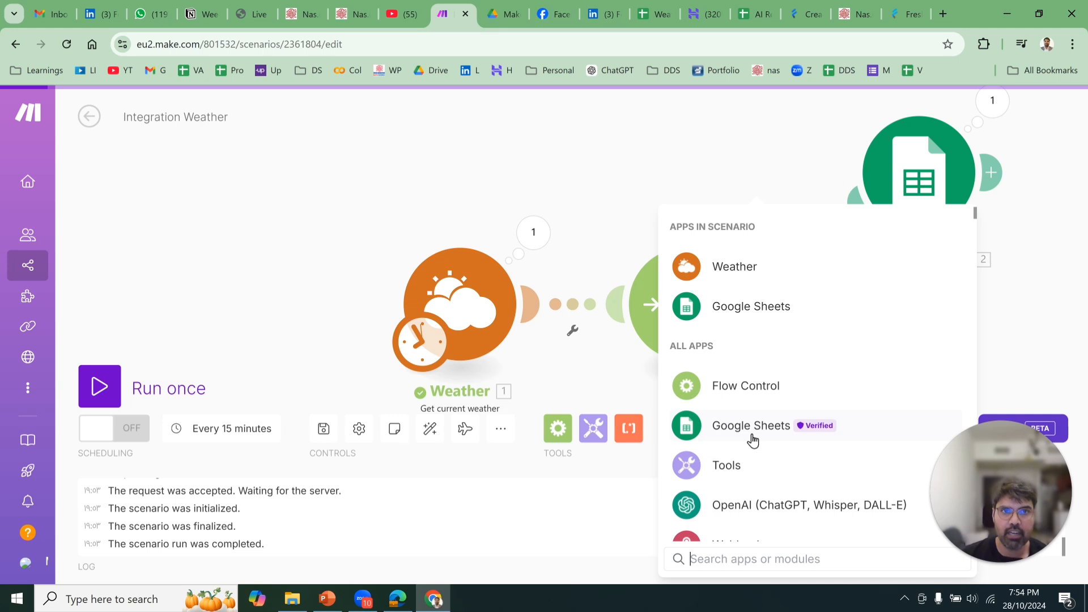
left_click(762, 310)
left_click(738, 383)
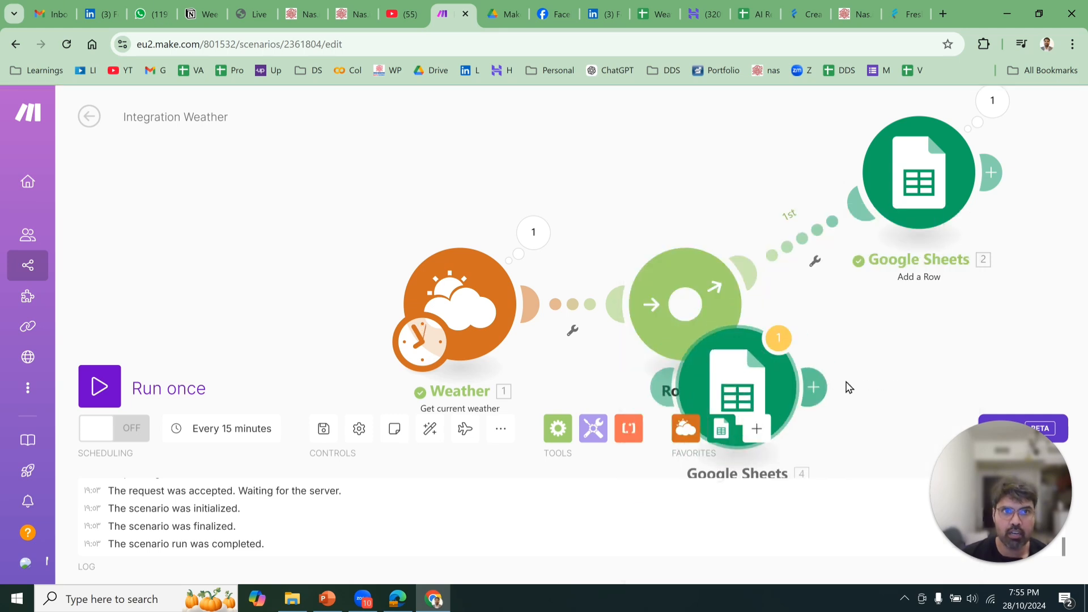
left_click_drag(737, 408, 931, 431)
left_click_drag(925, 206, 943, 204)
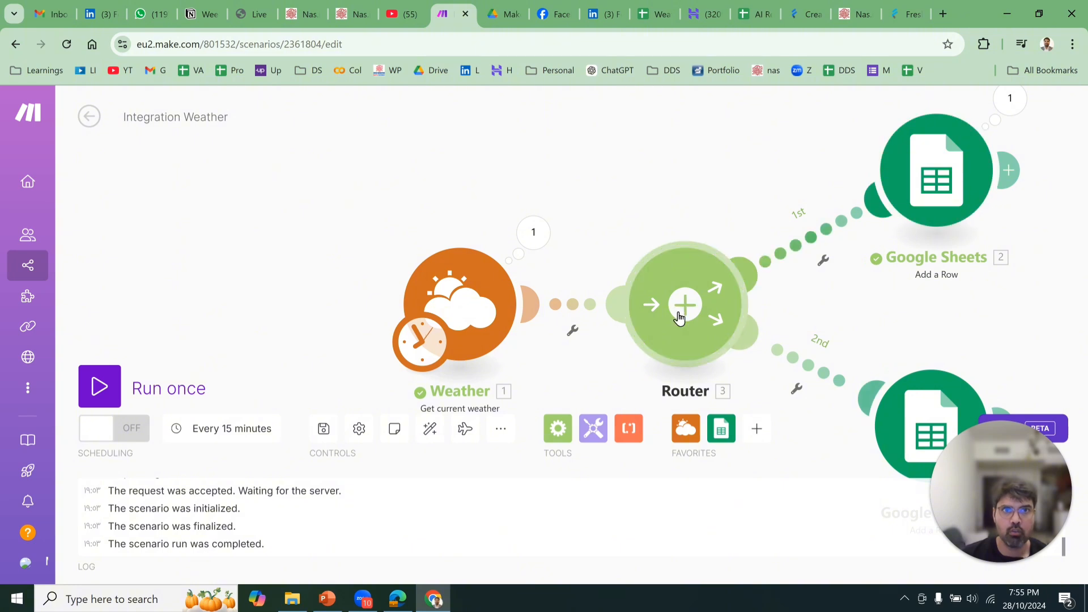
Set up a filter on the router's first route labelled "temperature above 30", with the Weather module's Temperature as the condition's first operand
left_click(804, 247)
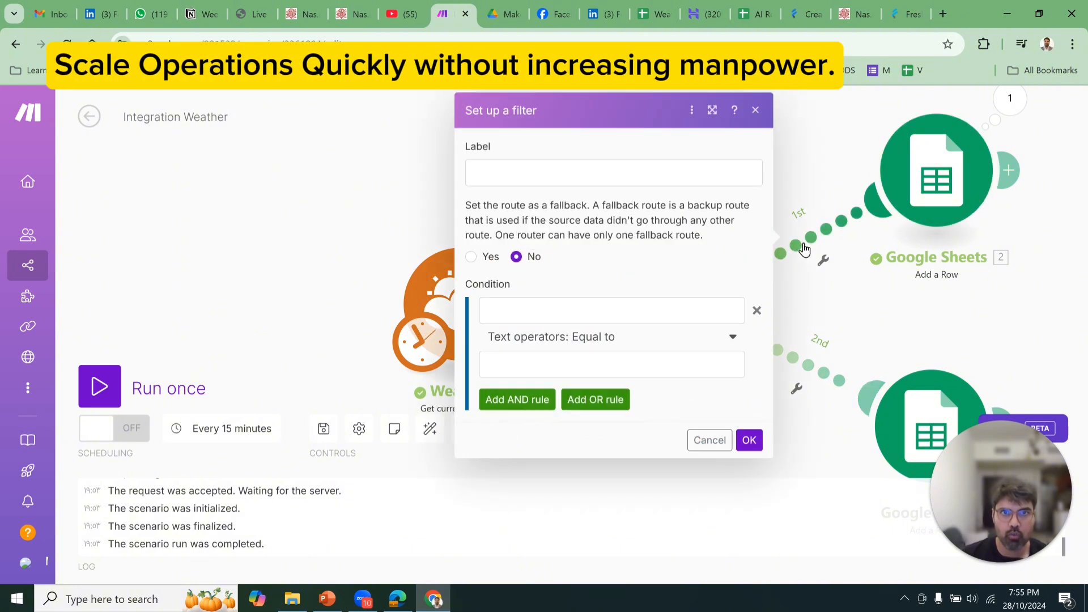
left_click(617, 175)
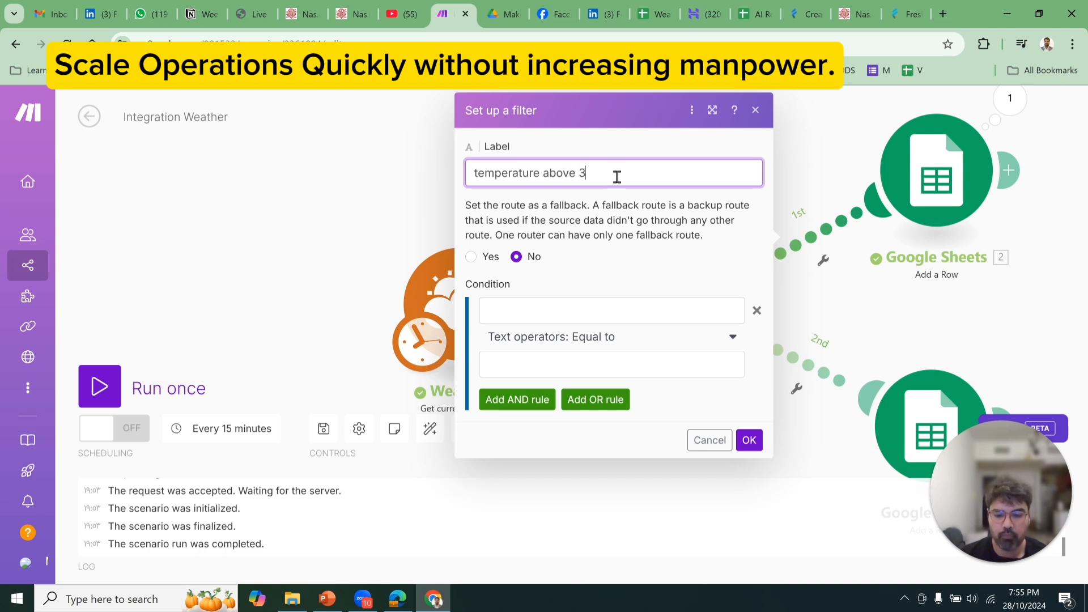
left_click(633, 308)
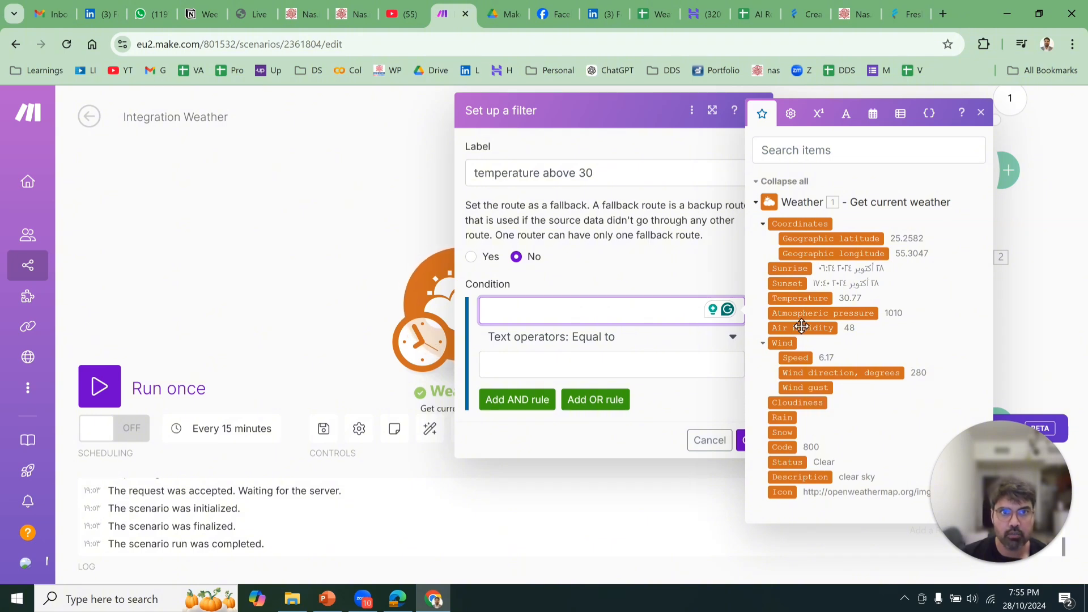
left_click(802, 298)
left_click(533, 368)
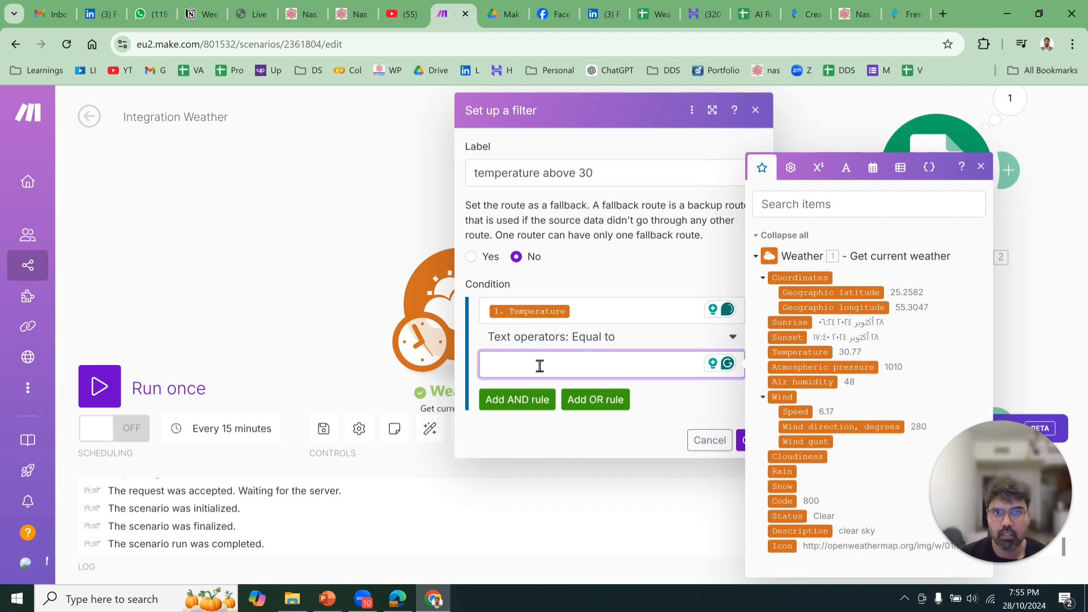
Complete the first route's filter condition with the numeric operator Greater than and the value 30, and save the filter
left_click(590, 337)
scroll(592, 488, "down", 3)
scroll(593, 488, "down", 8)
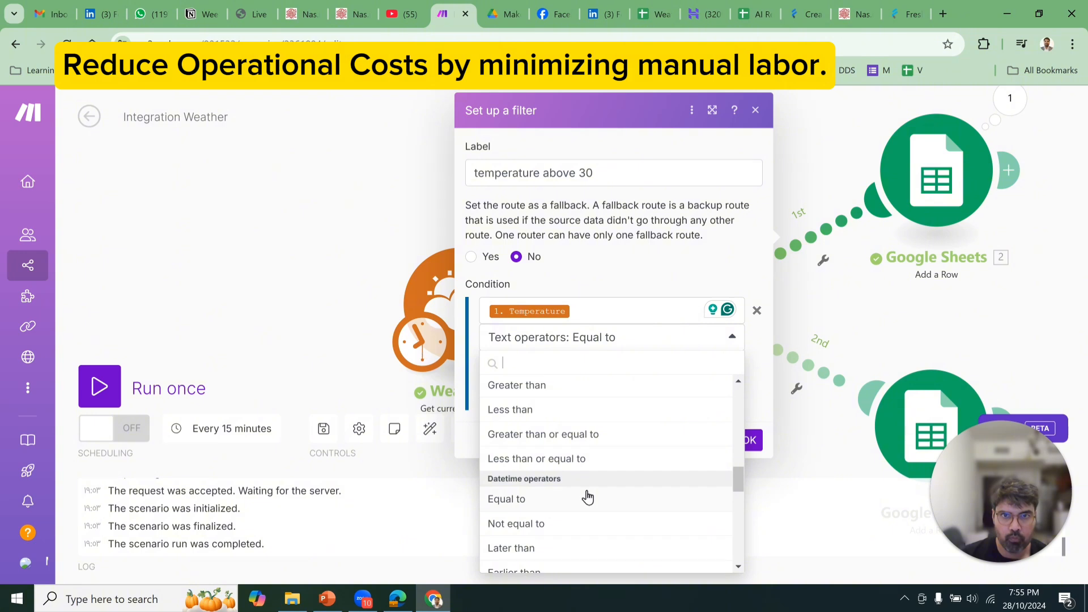
left_click(558, 395)
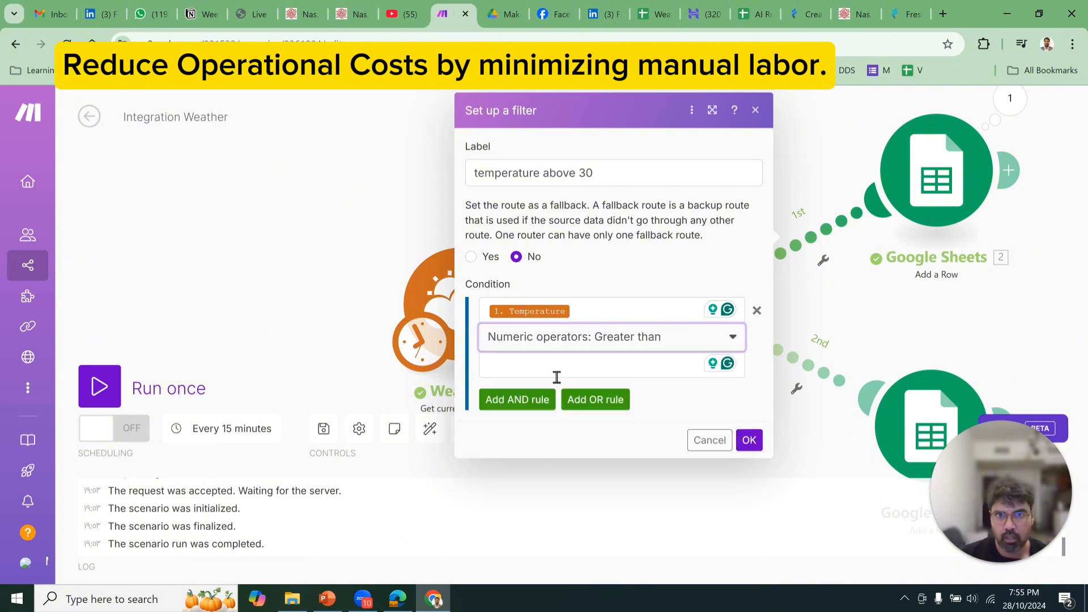
left_click(557, 374)
type("3")
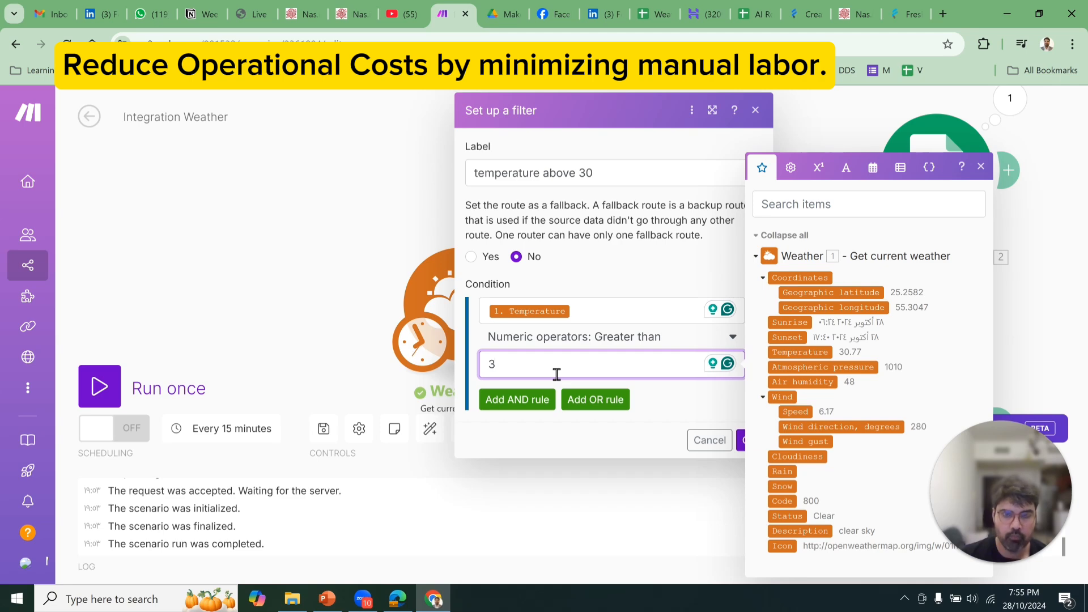
type("0")
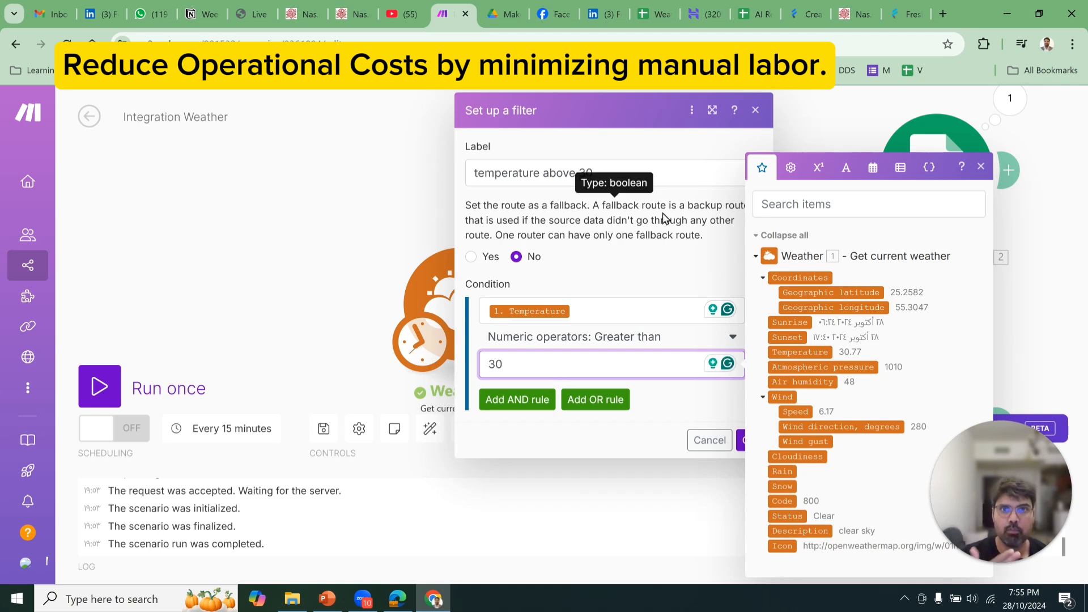
left_click(743, 446)
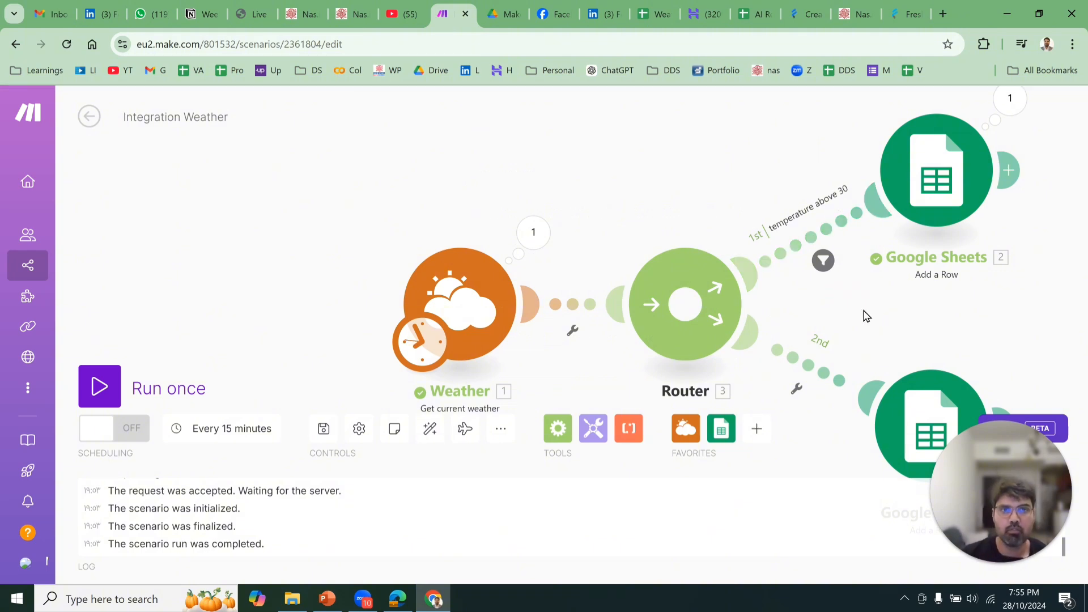
left_click(798, 391)
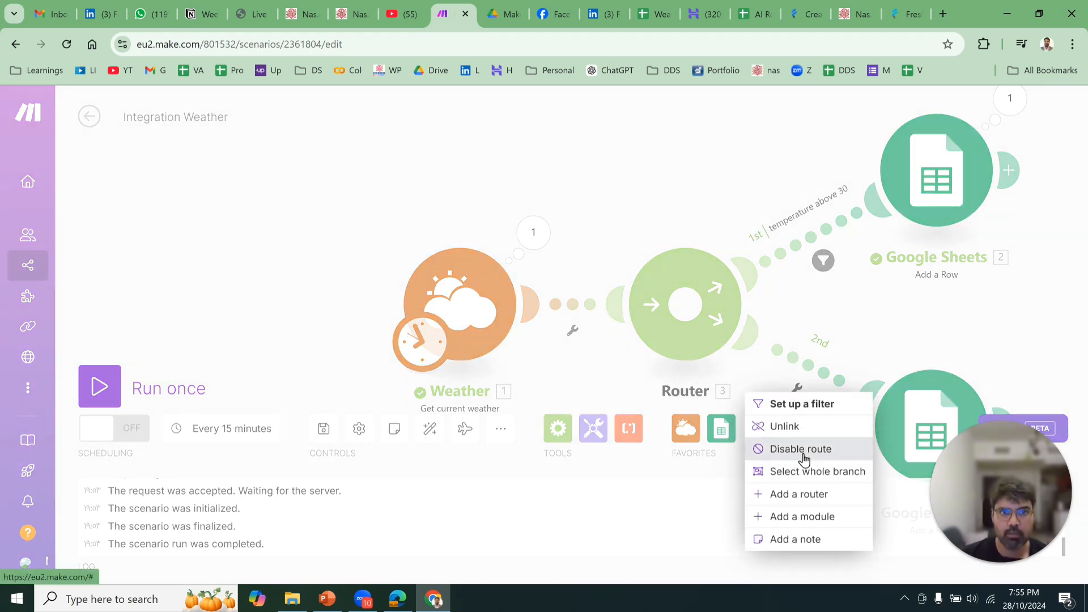
left_click(790, 390)
left_click(798, 394)
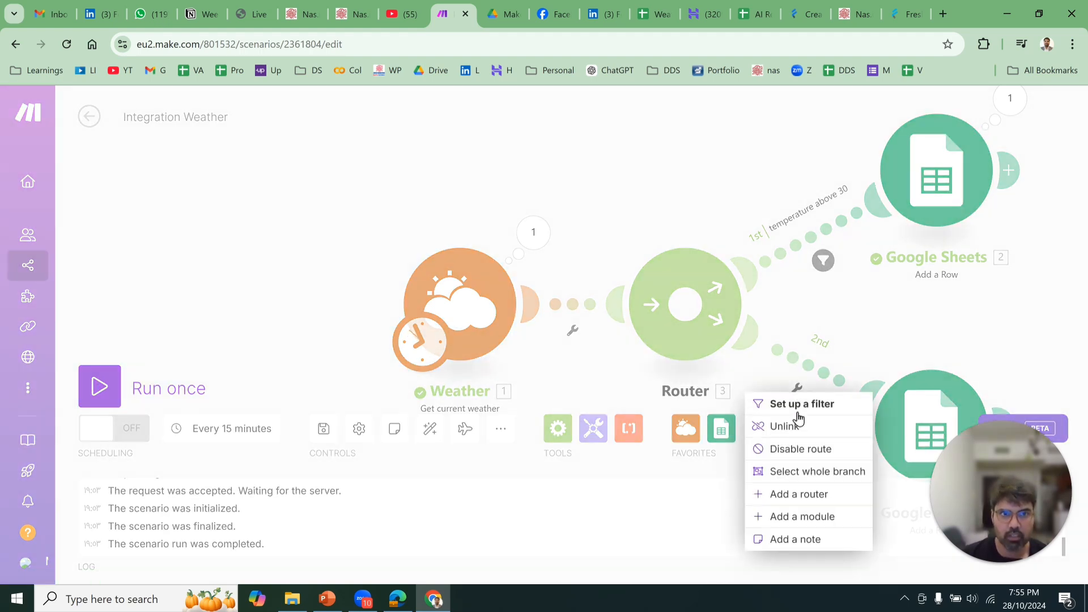
left_click(855, 353)
scroll(800, 391, "down", 1)
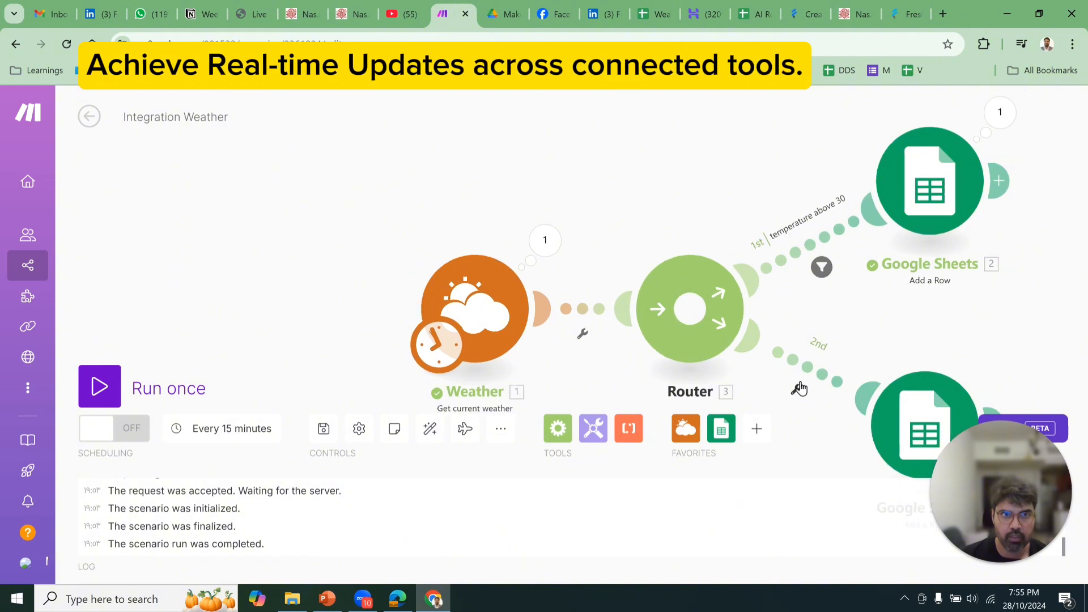
Set up a filter on the router's second route and label it "temperature below 30"
left_click(796, 393)
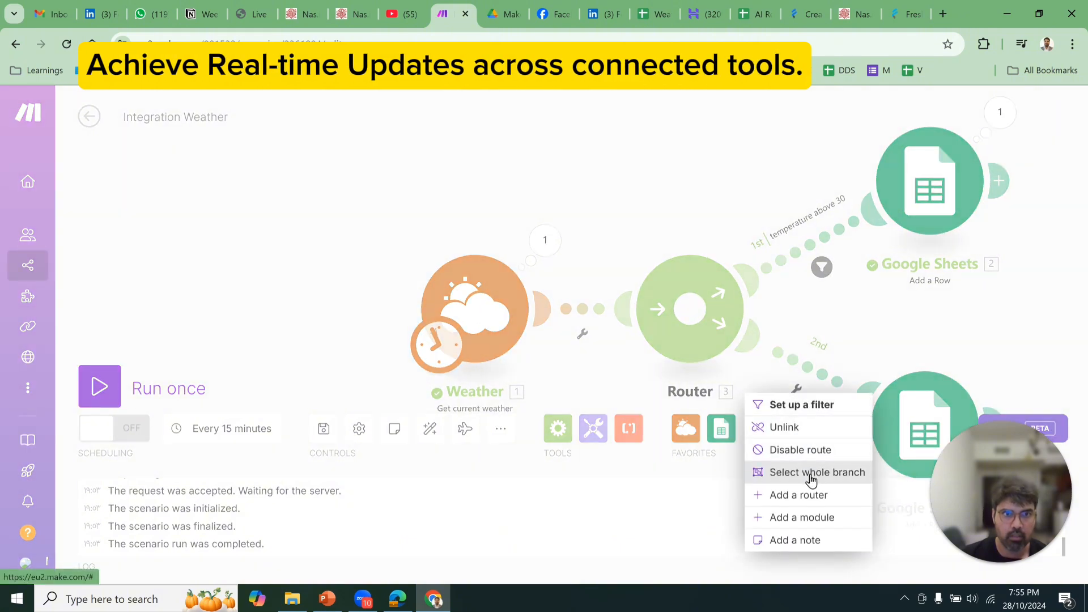
left_click(808, 404)
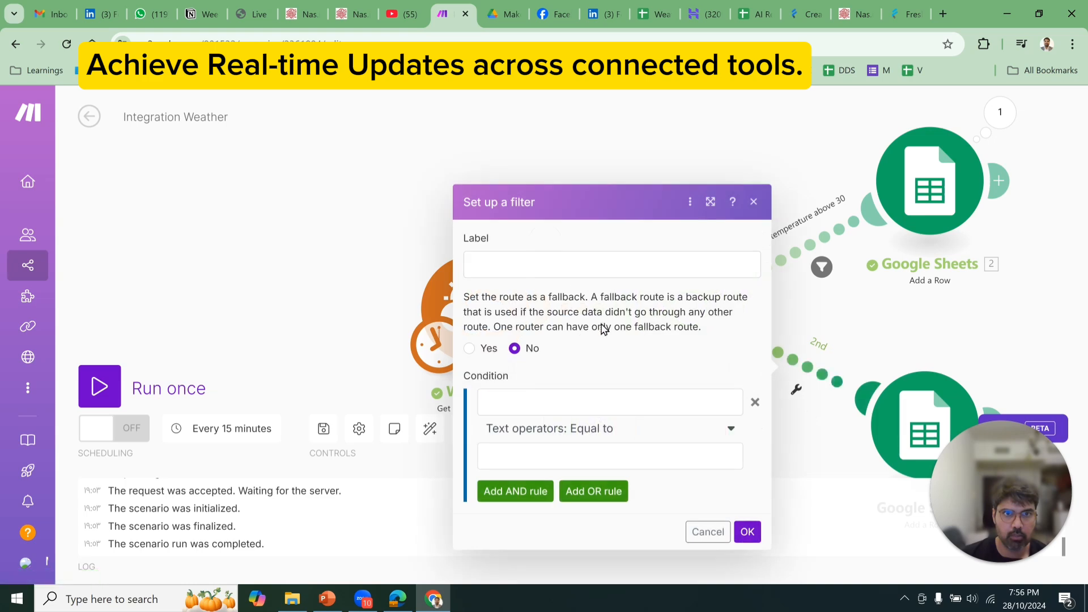
left_click(550, 274)
type("tempe")
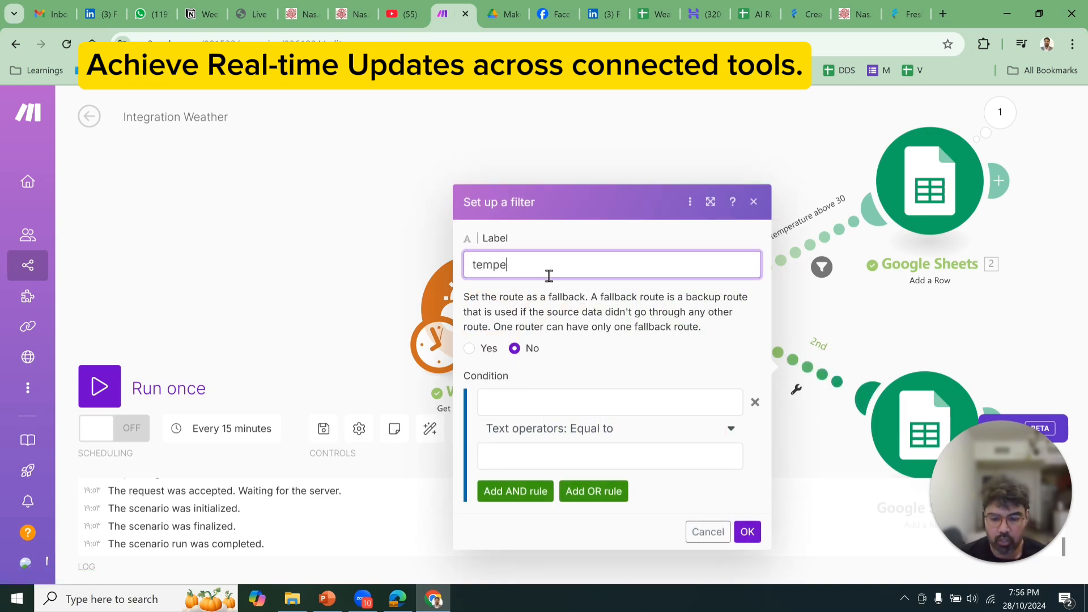
type("rature below 30")
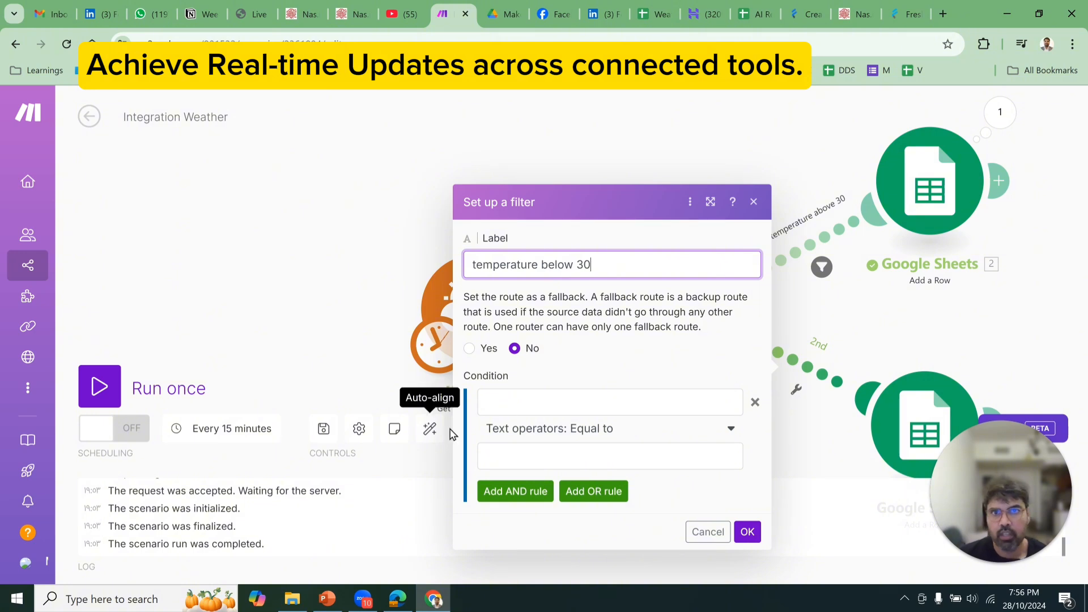
Define the second route's condition as the Weather module's Temperature, numeric Less than, 30, and save the filter
left_click(569, 403)
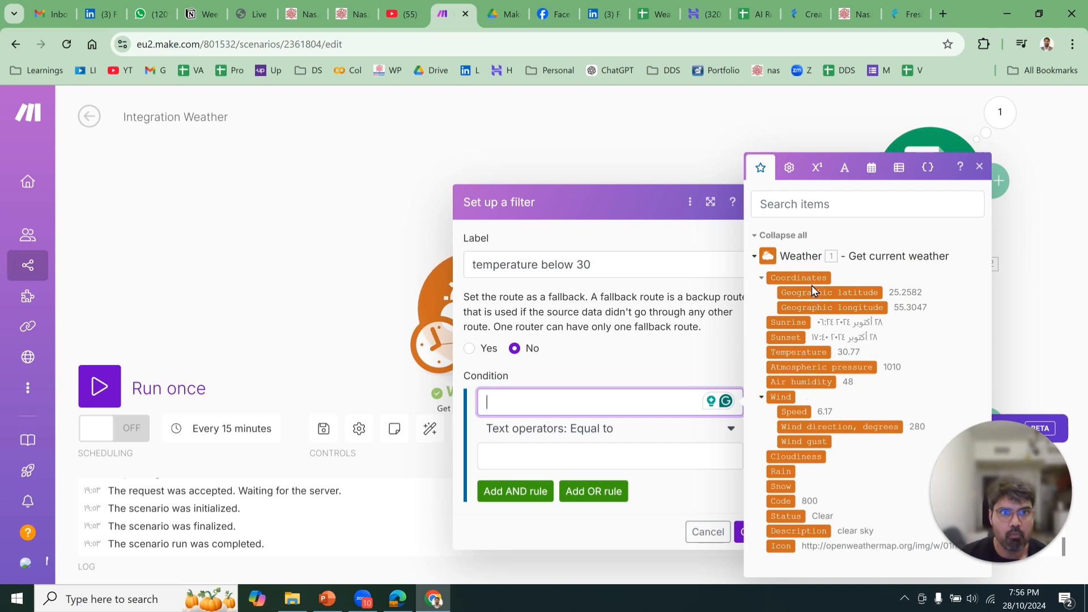
left_click(805, 352)
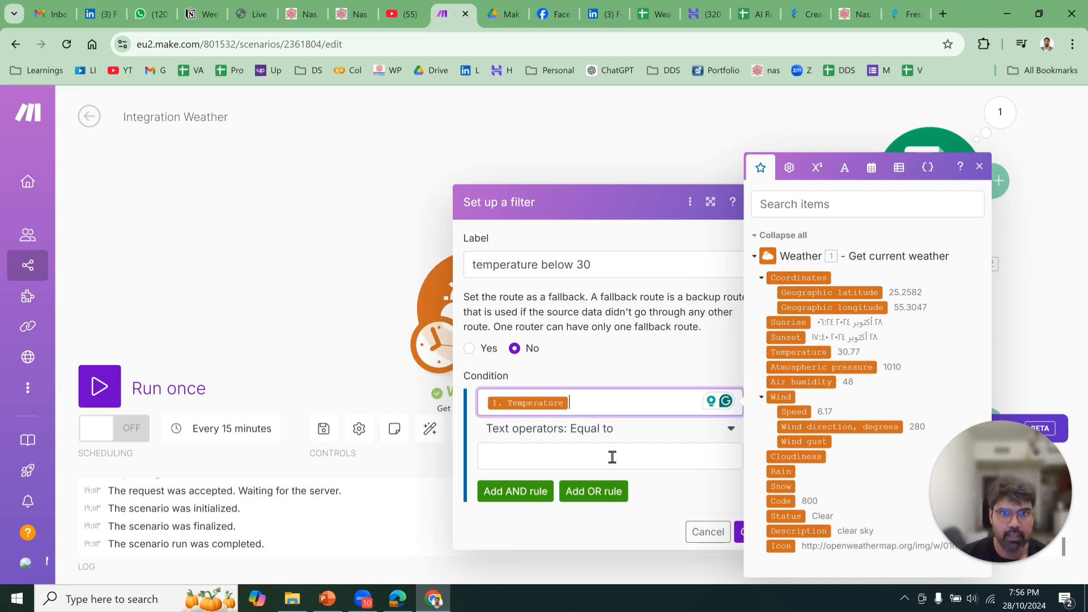
left_click(607, 449)
left_click(606, 430)
scroll(580, 377, "down", 5)
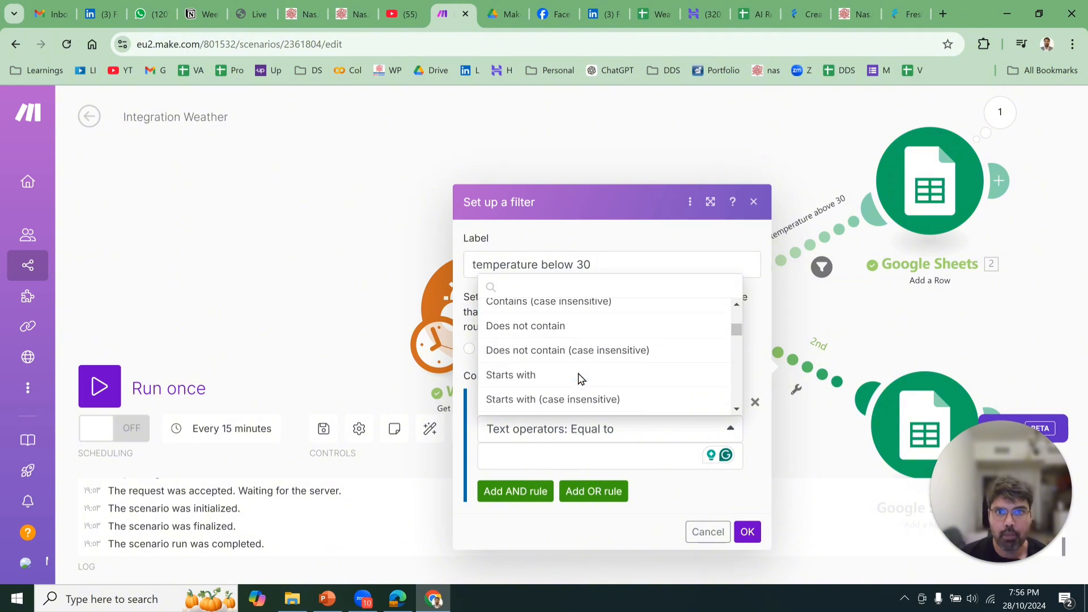
scroll(579, 377, "down", 5)
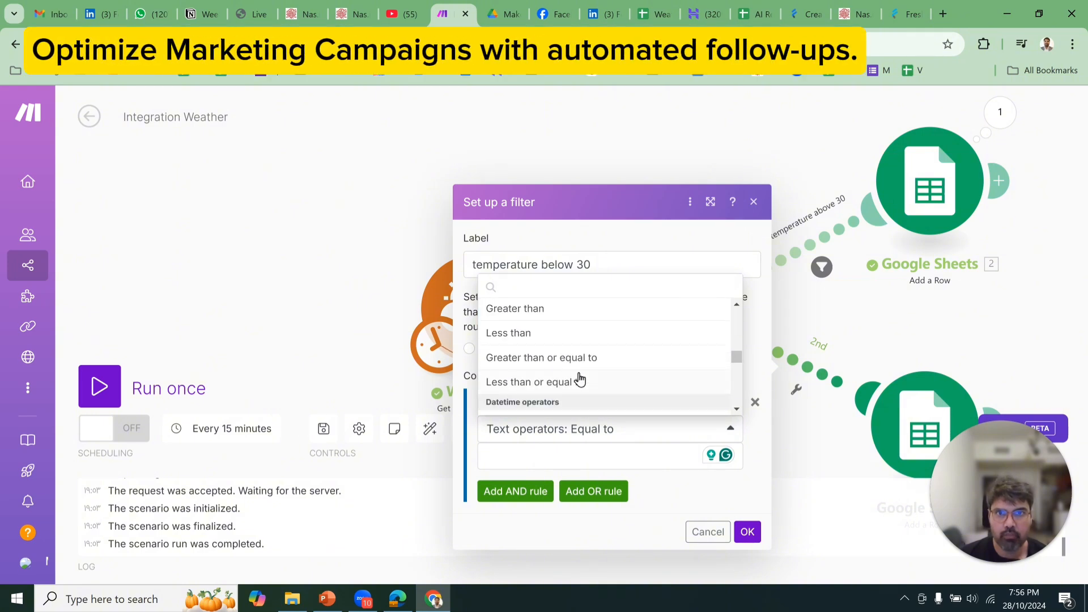
left_click(563, 333)
left_click(566, 452)
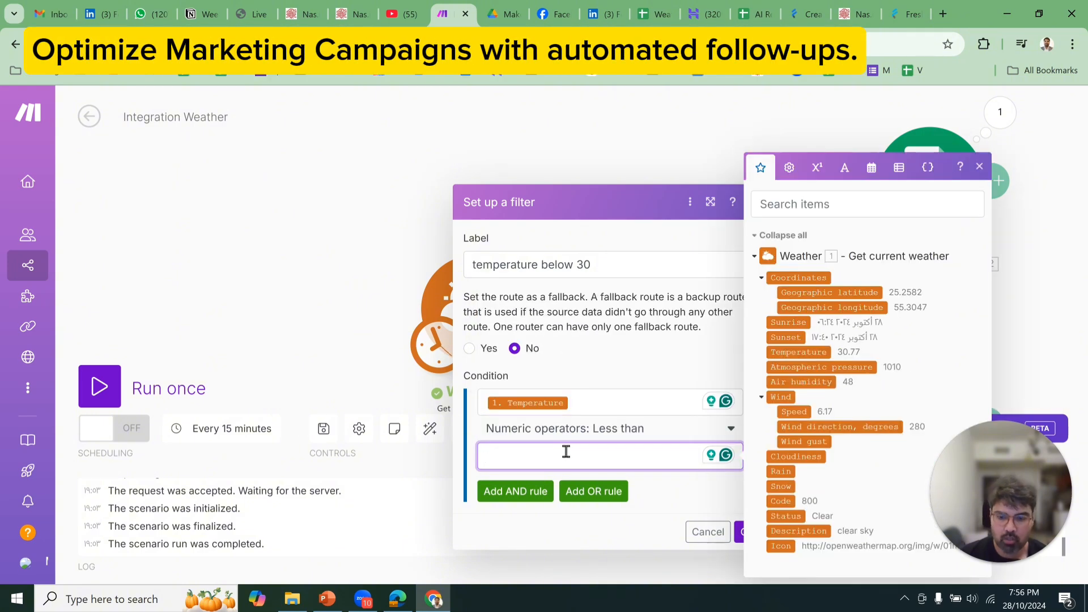
type("30")
left_click(740, 532)
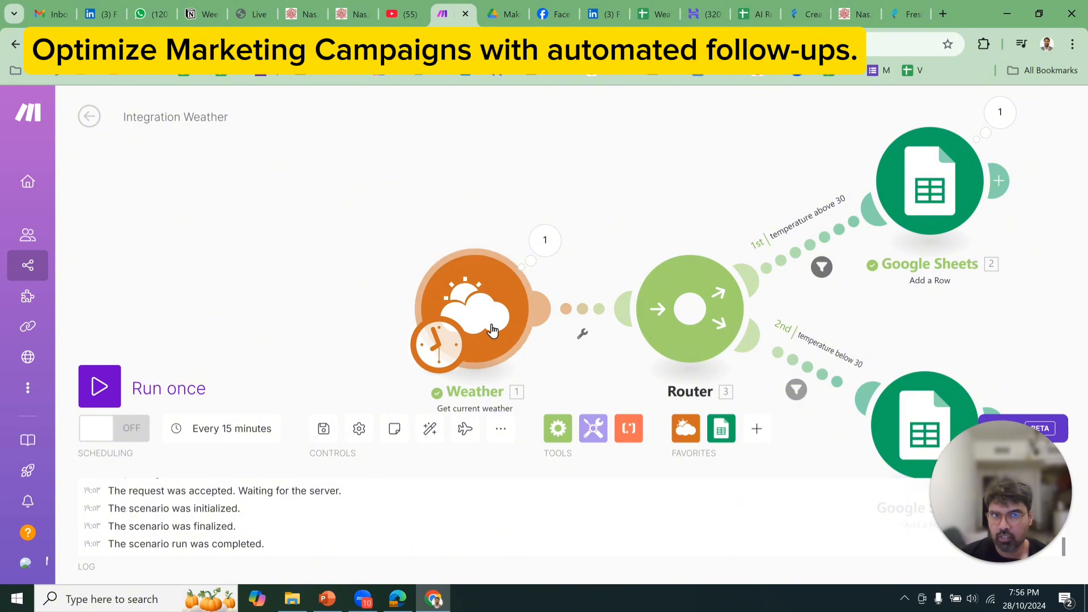
Run the filtered scenario once and check the Weather from Make spreadsheet's Weather Data, Above 30 and Below 30 sheets for new rows
left_click(109, 390)
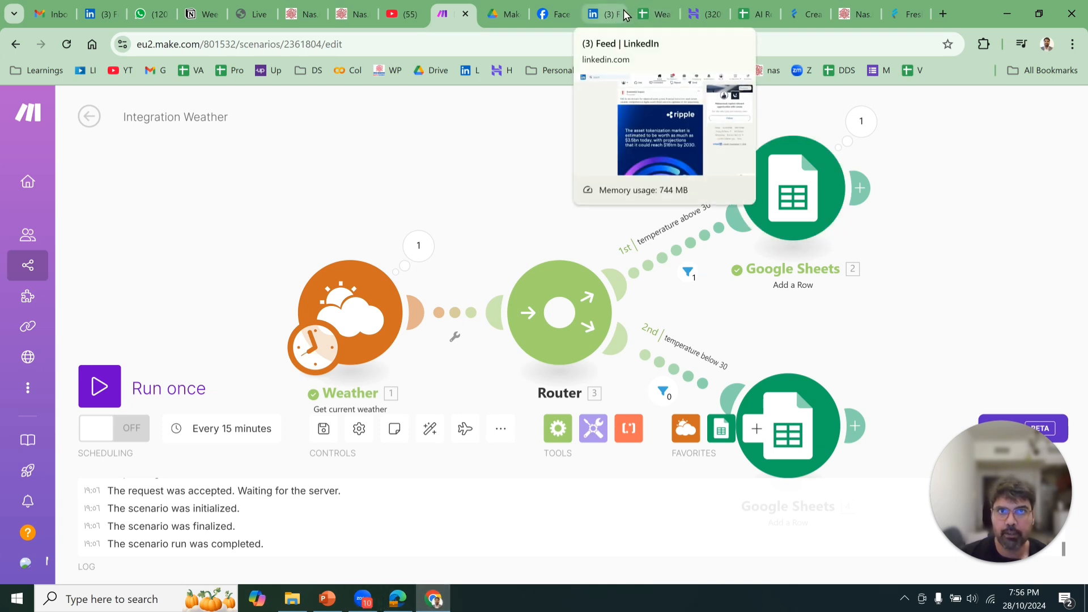
left_click(653, 14)
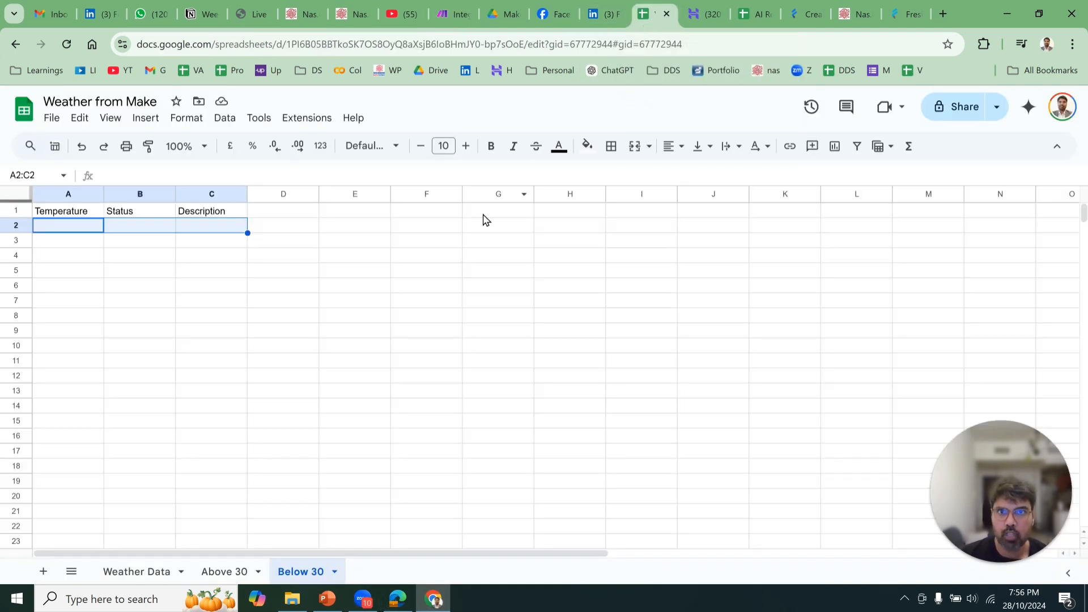
left_click(238, 566)
left_click(218, 436)
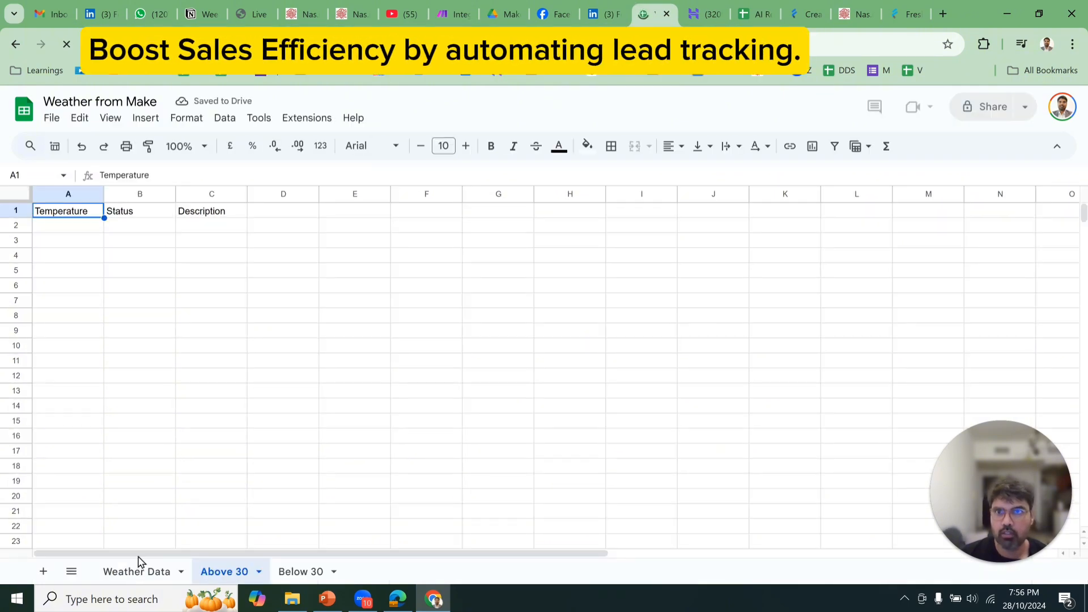
left_click(170, 572)
left_click(221, 571)
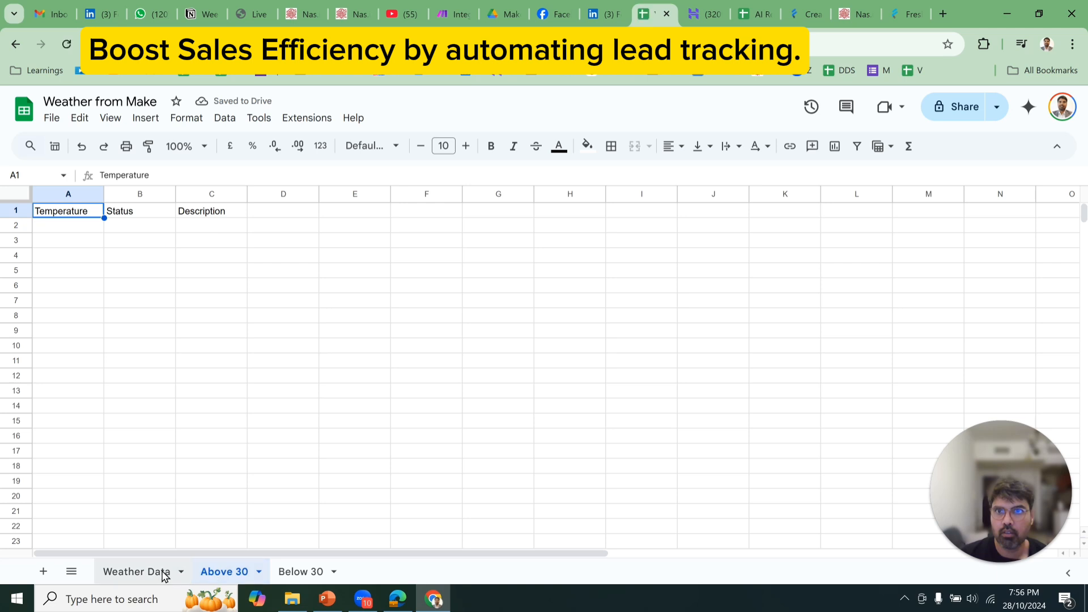
left_click(168, 572)
left_click(216, 573)
left_click(295, 573)
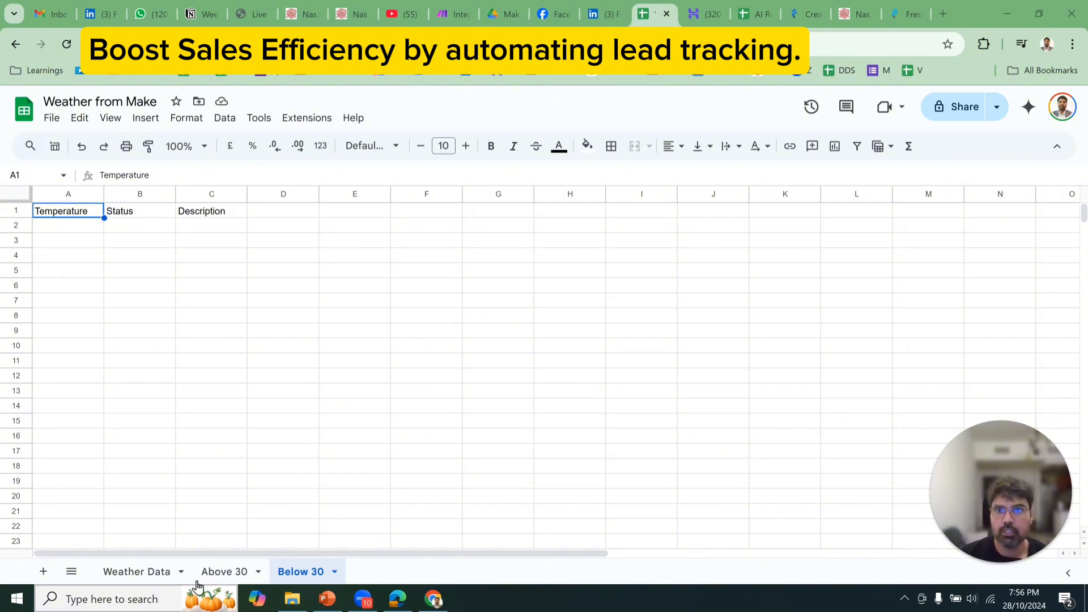
left_click(217, 572)
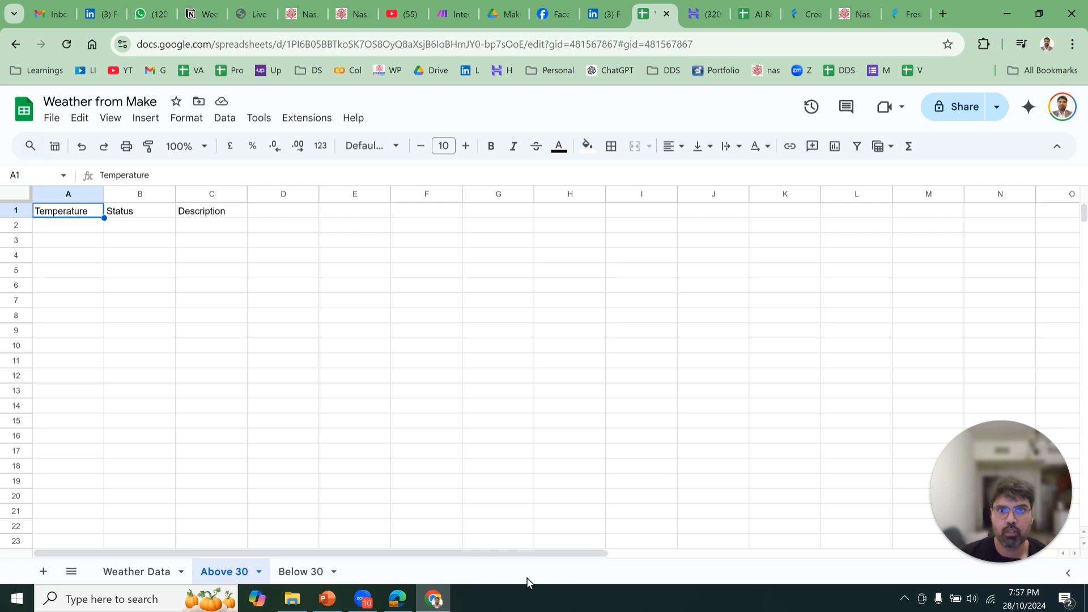
Review the settings of the first route's Google Sheets module in Make, then check the spreadsheet's Weather Data sheet for the added rows
left_click(453, 13)
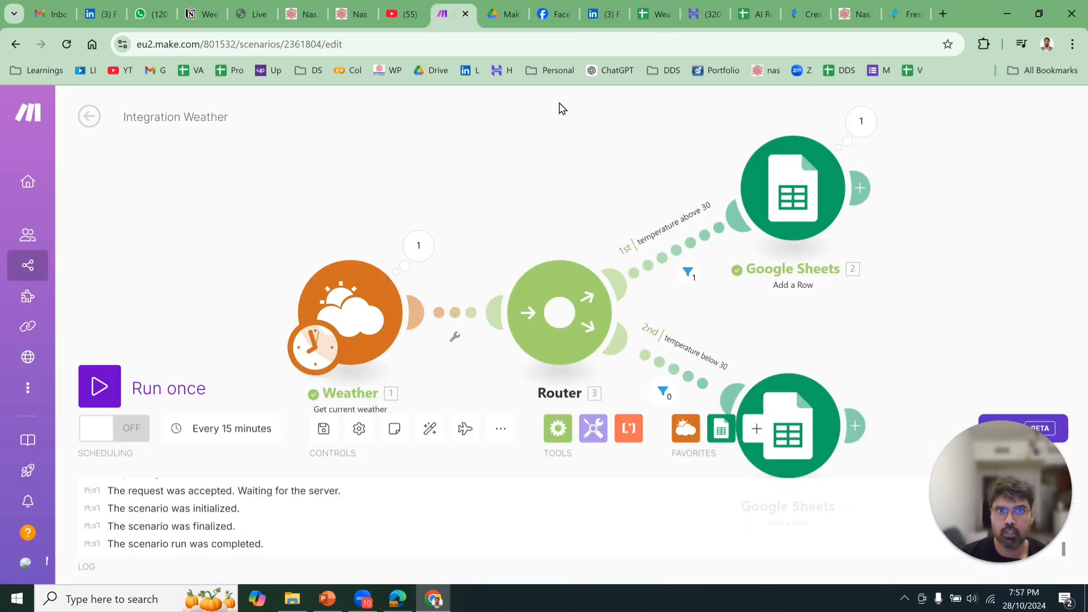
left_click(793, 188)
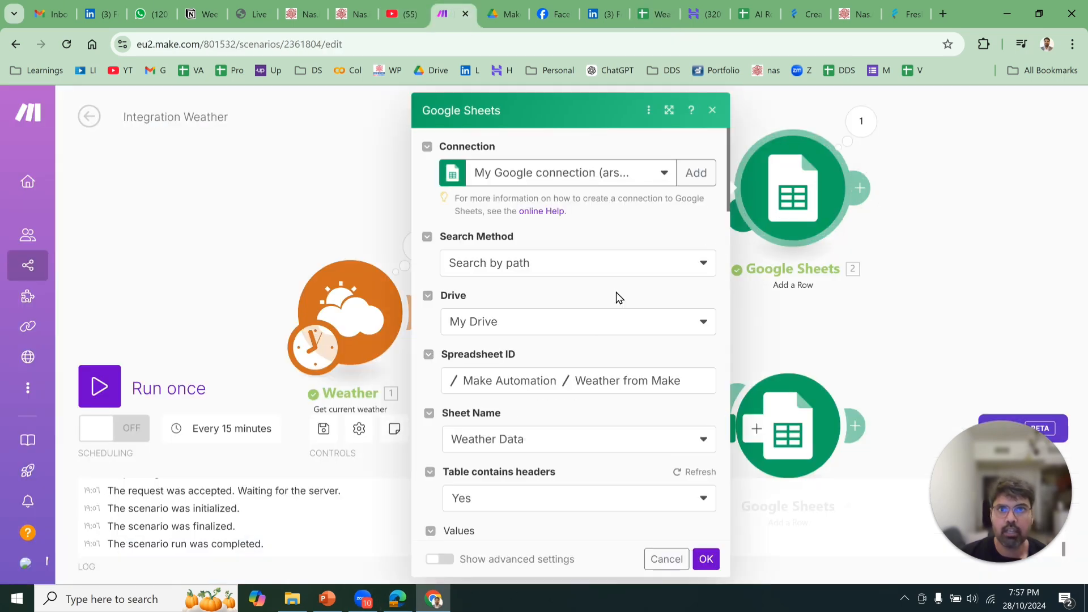
scroll(583, 352, "down", 5)
scroll(573, 383, "up", 3)
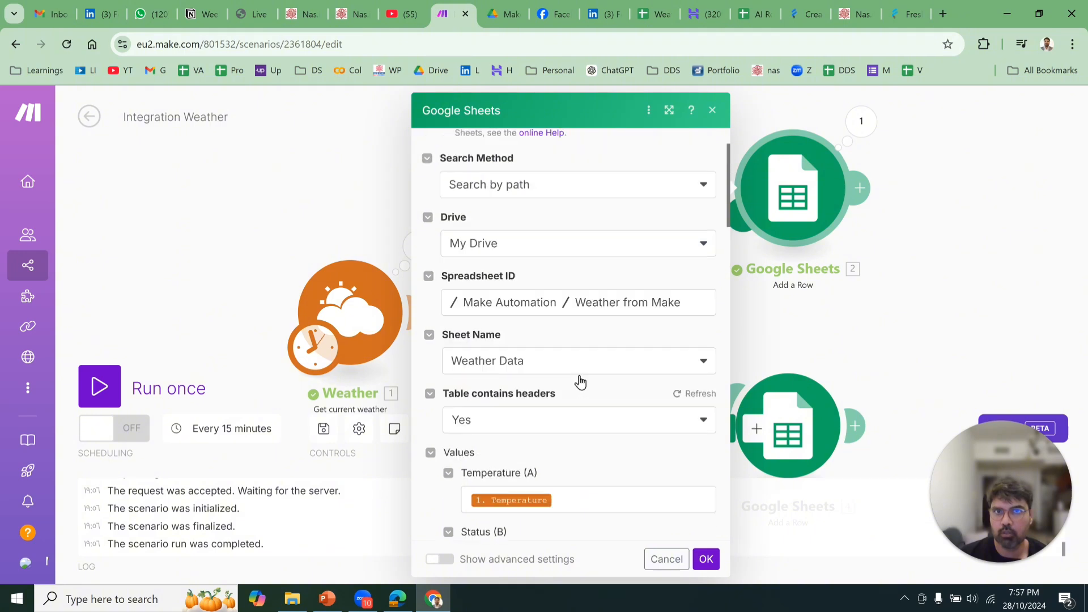
scroll(581, 383, "up", 2)
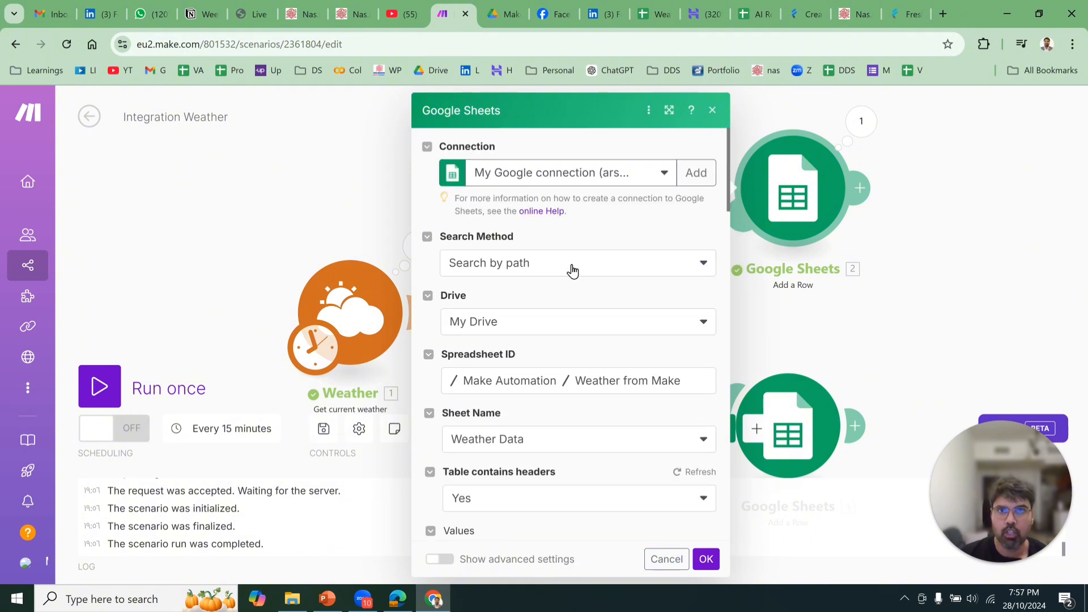
scroll(557, 250, "down", 5)
scroll(557, 250, "up", 3)
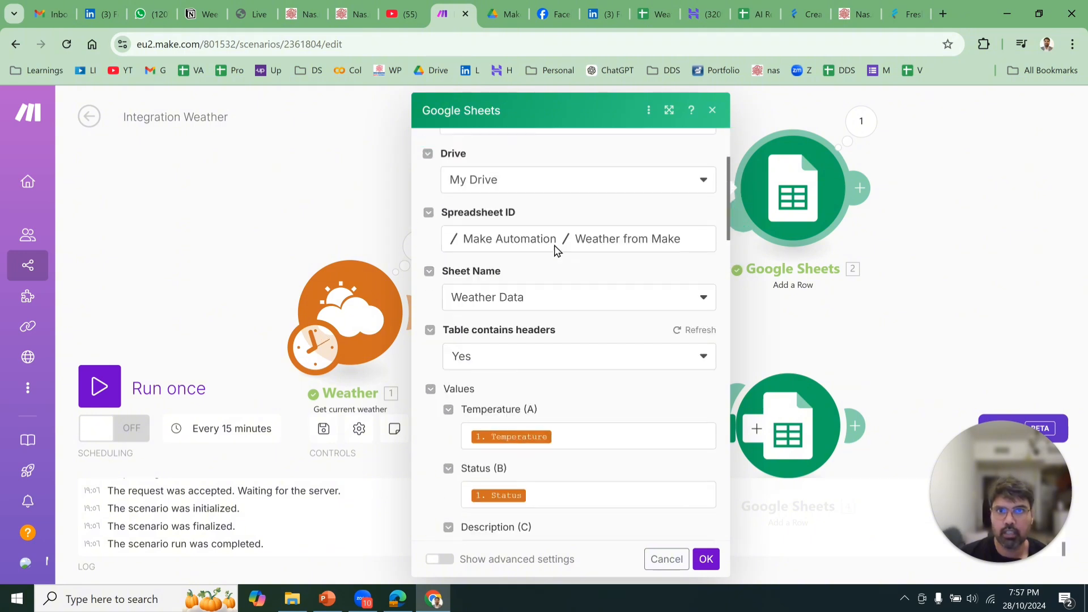
left_click(916, 172)
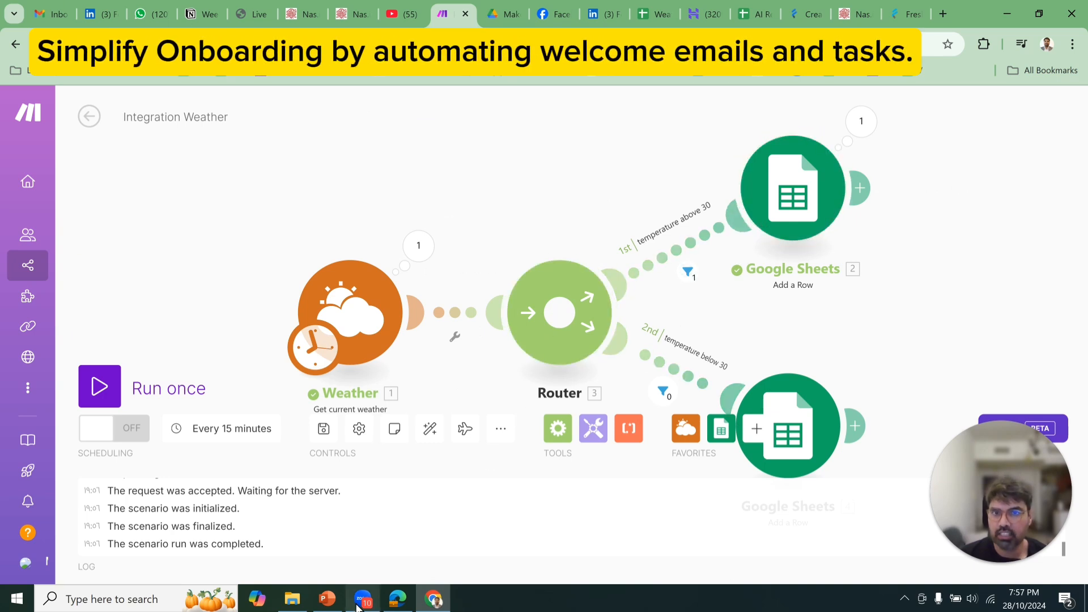
left_click(652, 14)
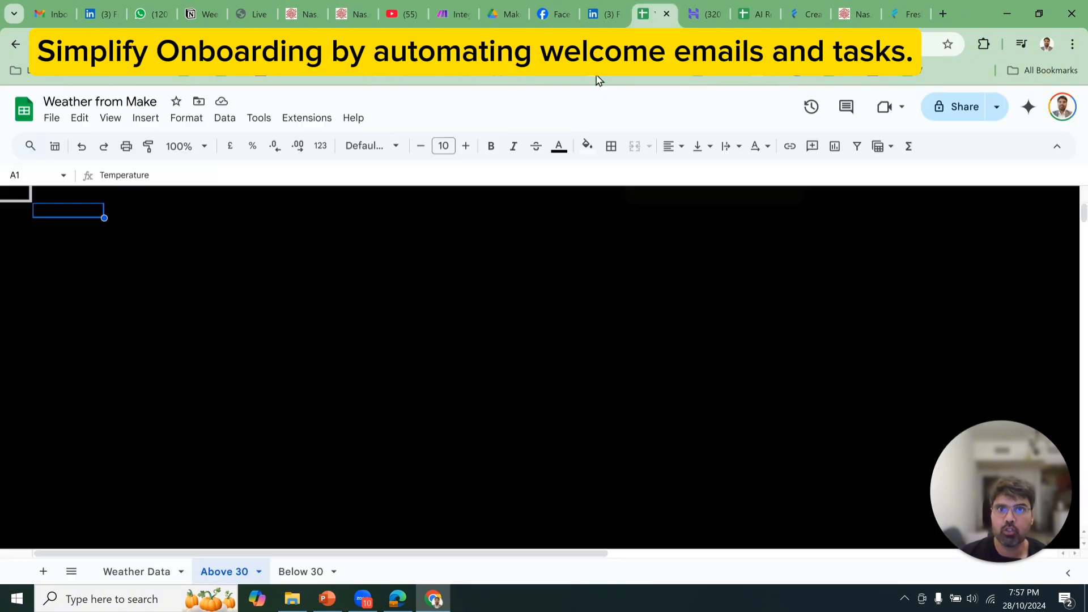
left_click(145, 570)
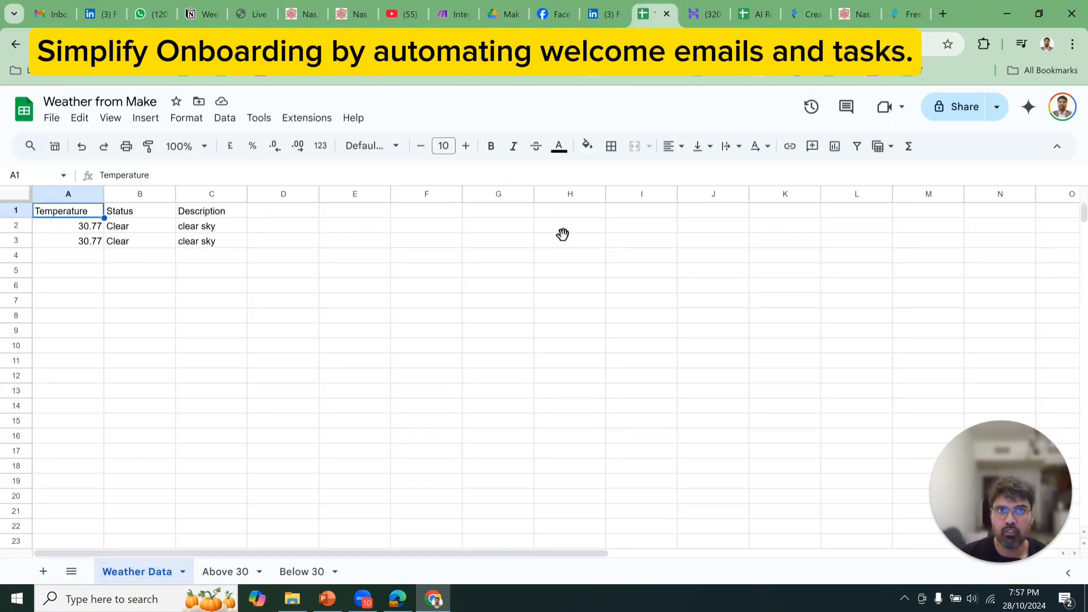
In Make, set the first route's Google Sheets module to write to the Above 30 sheet, check its column mappings, and save it
left_click(451, 14)
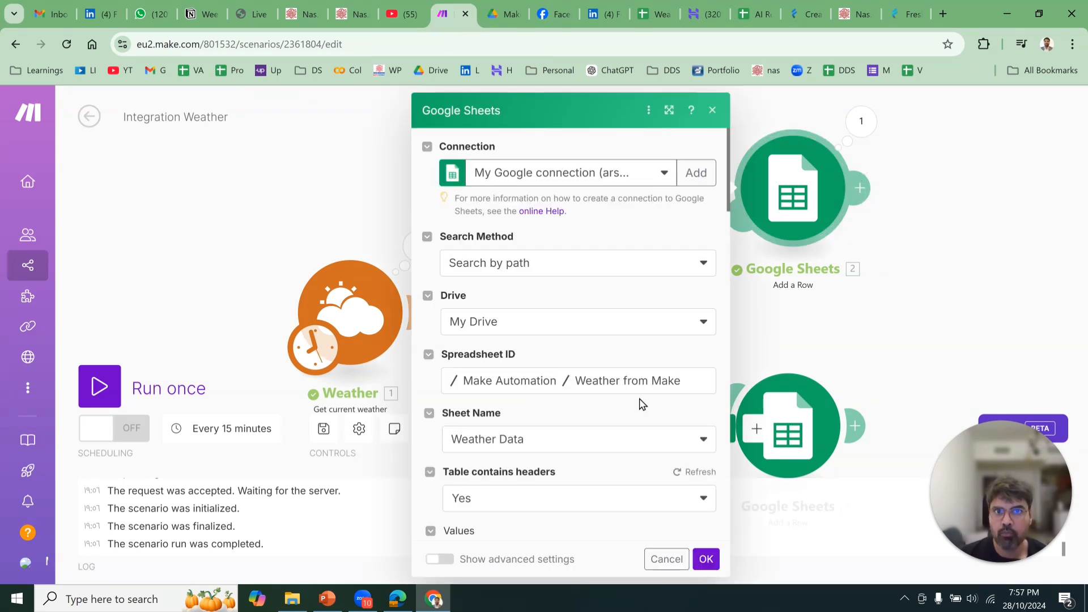
left_click(567, 445)
left_click(528, 453)
left_click(528, 453)
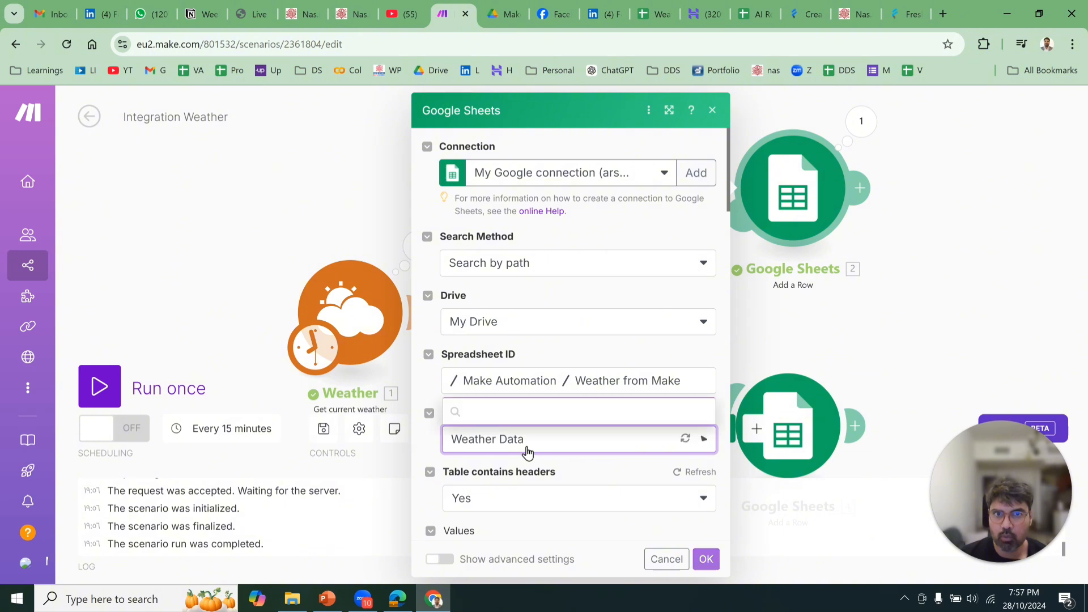
left_click(689, 445)
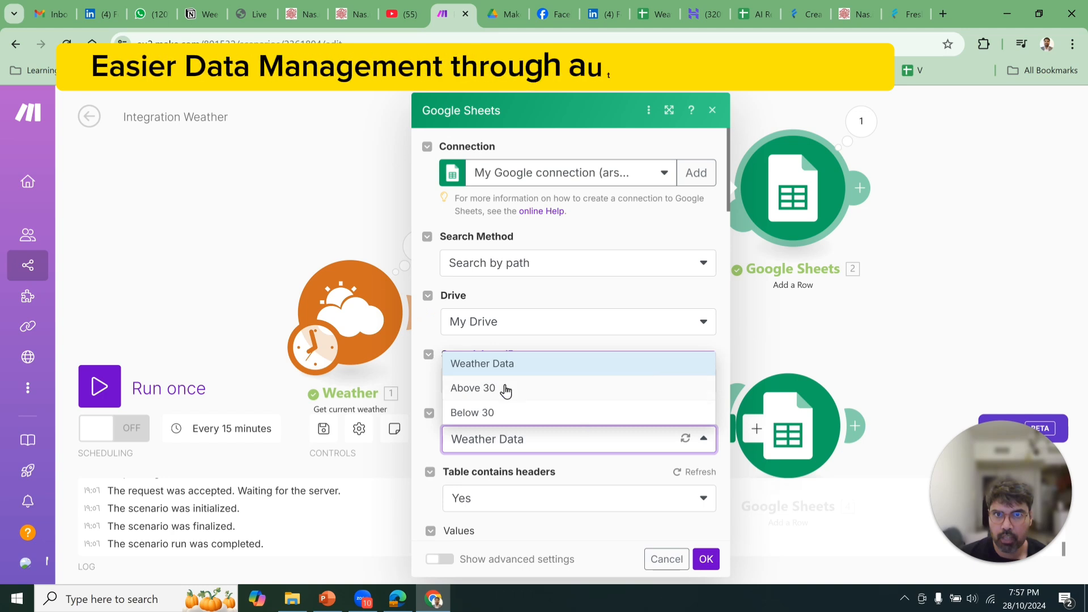
left_click(505, 389)
scroll(615, 480, "down", 2)
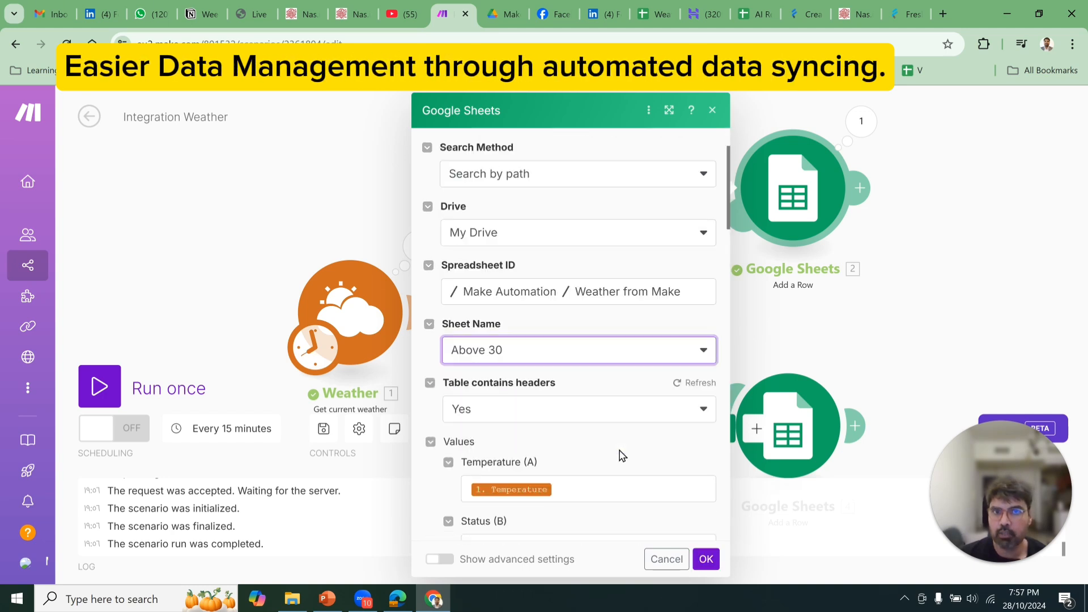
scroll(622, 452, "down", 3)
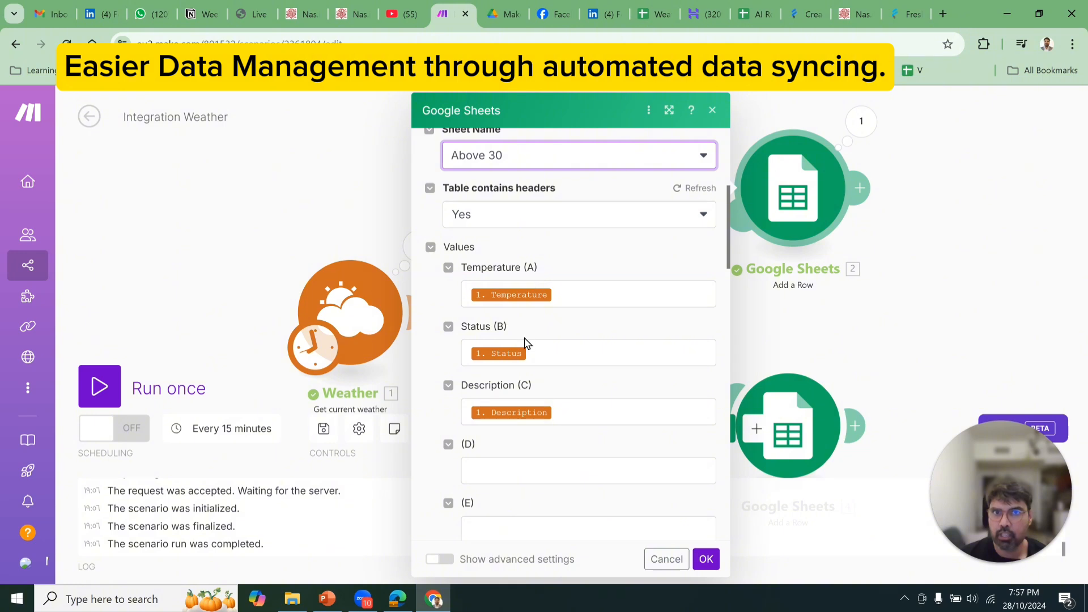
left_click(705, 559)
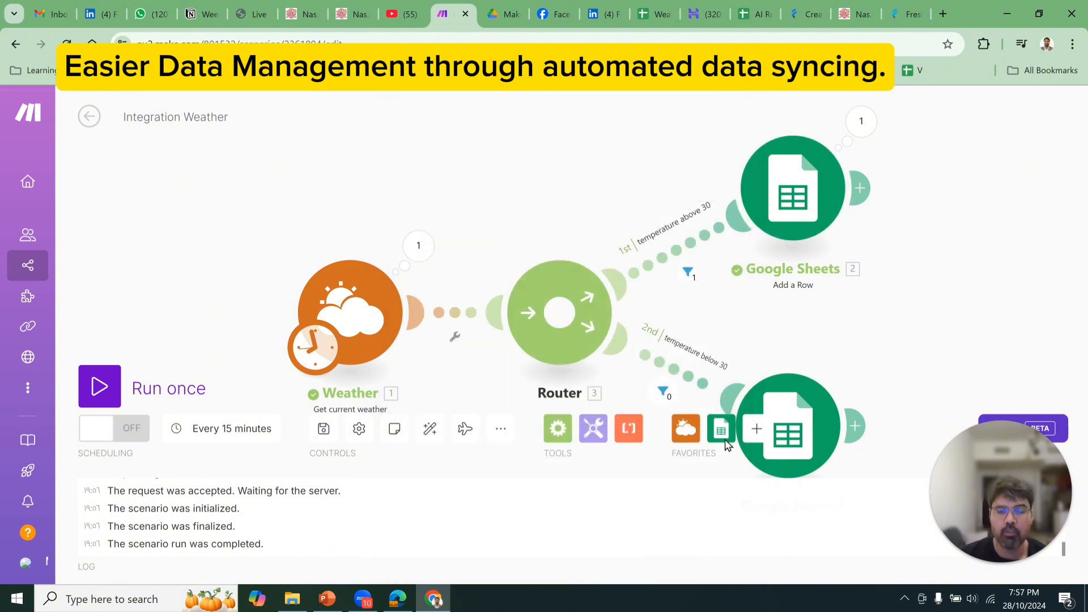
In the second route's Google Sheets module, search the drive for "make" and choose the Make Automation folder for the spreadsheet path
left_click(792, 434)
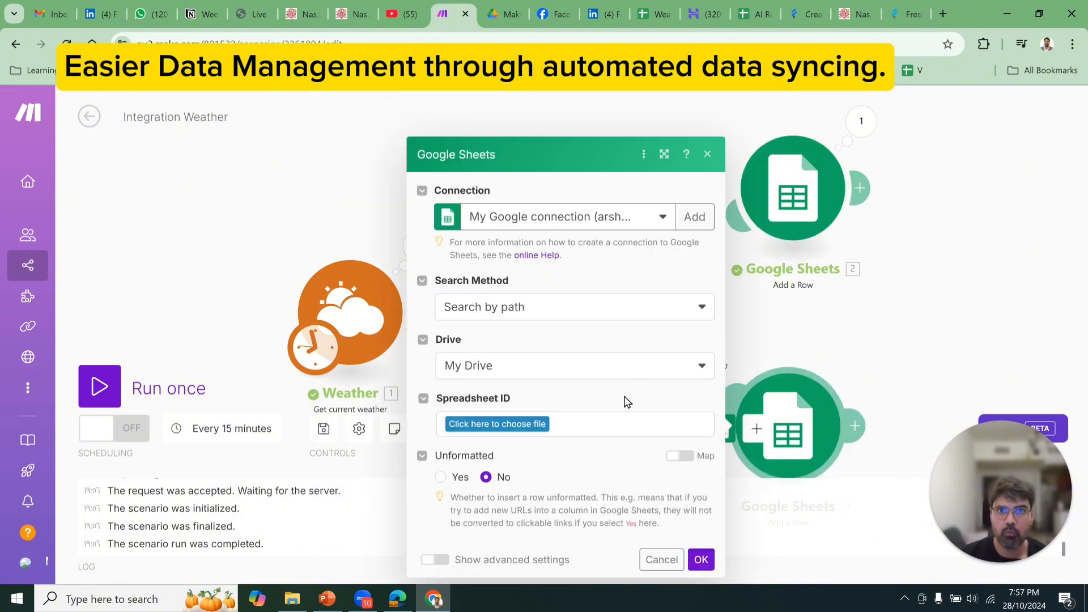
left_click(544, 426)
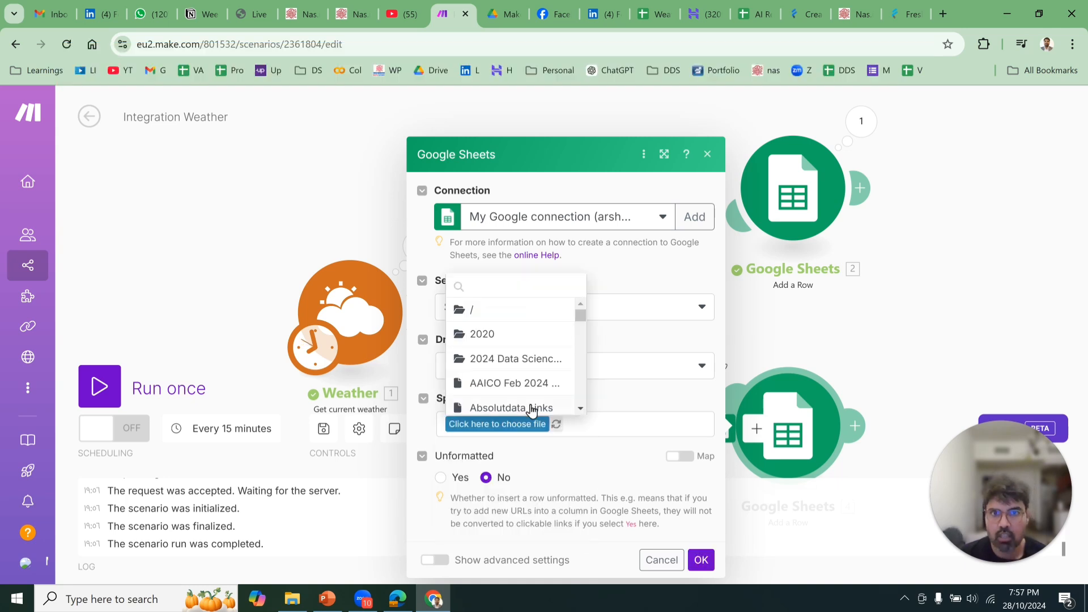
left_click(511, 285)
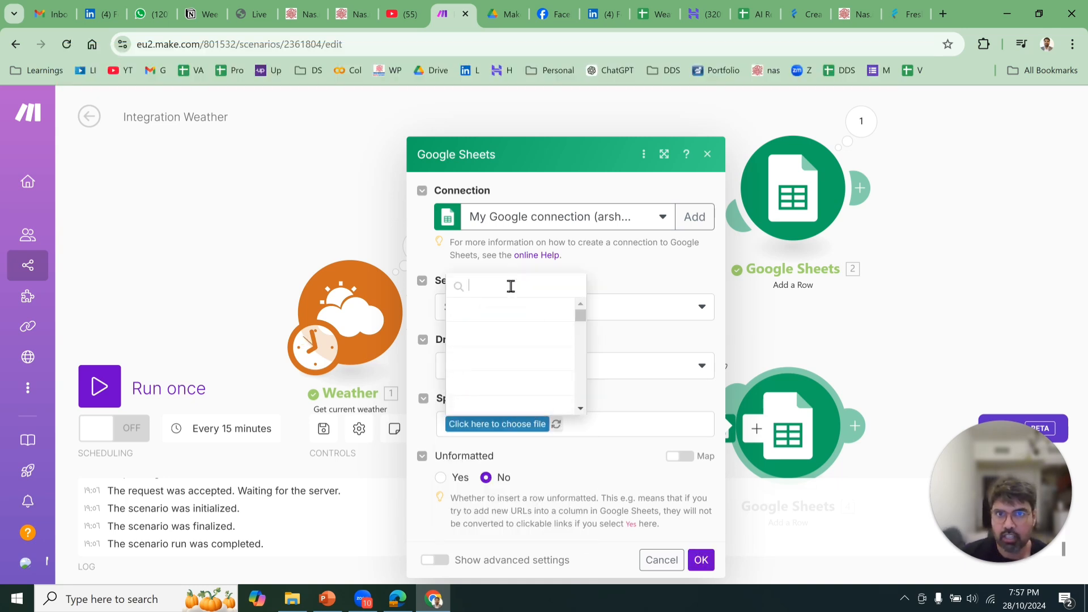
type("ake")
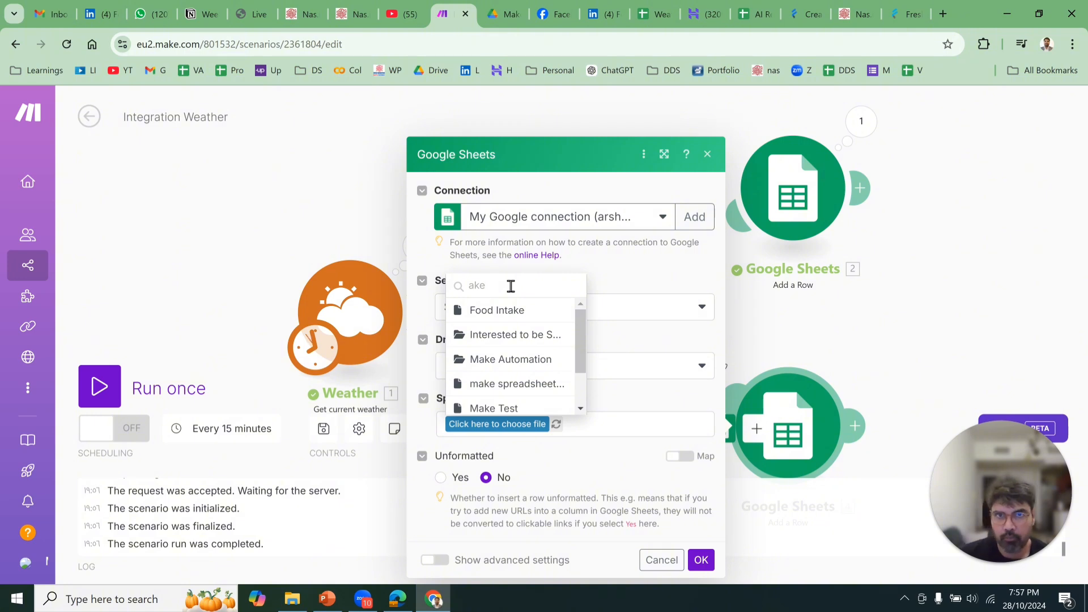
key("BackSpace")
key("BackSpace")
key("BackSpace")
type("maje")
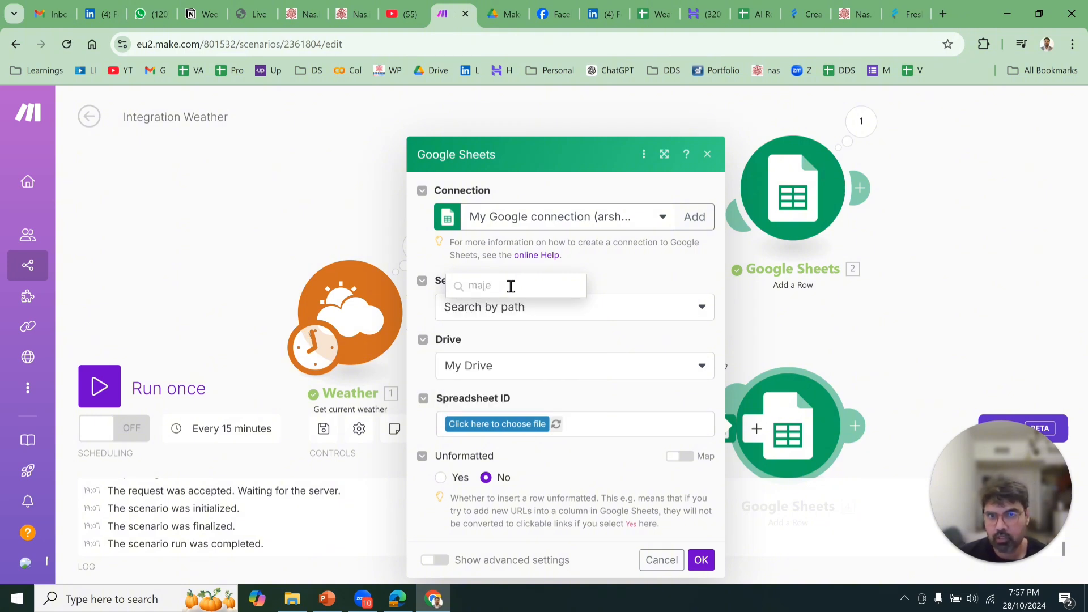
key("BackSpace")
key("BackSpace")
type("ke")
left_click(511, 310)
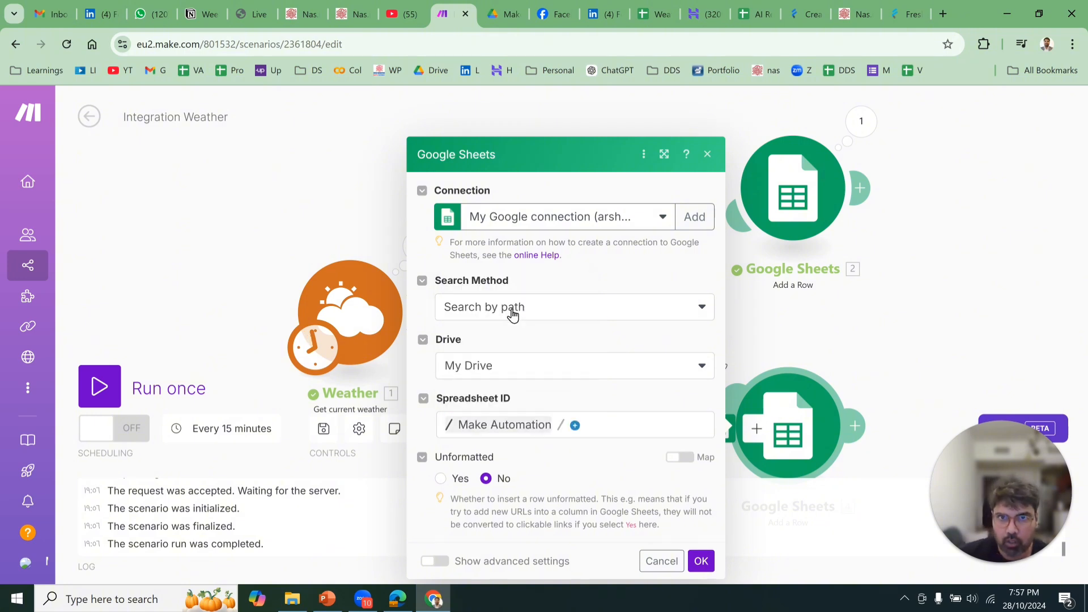
Choose the Weather from Make spreadsheet and its Below 30 sheet for the second route's module
left_click(575, 425)
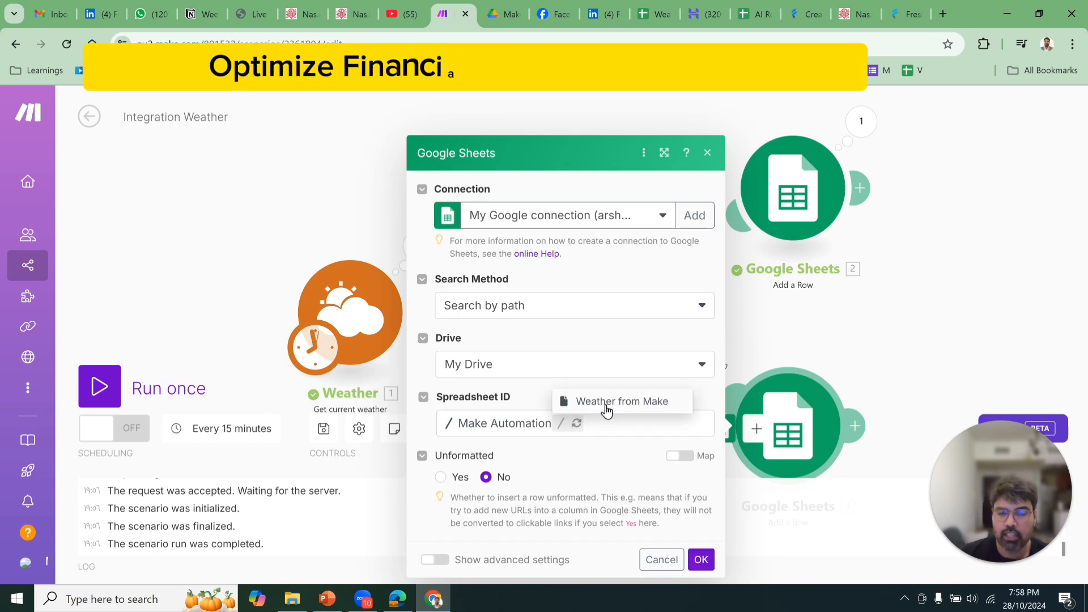
left_click(608, 412)
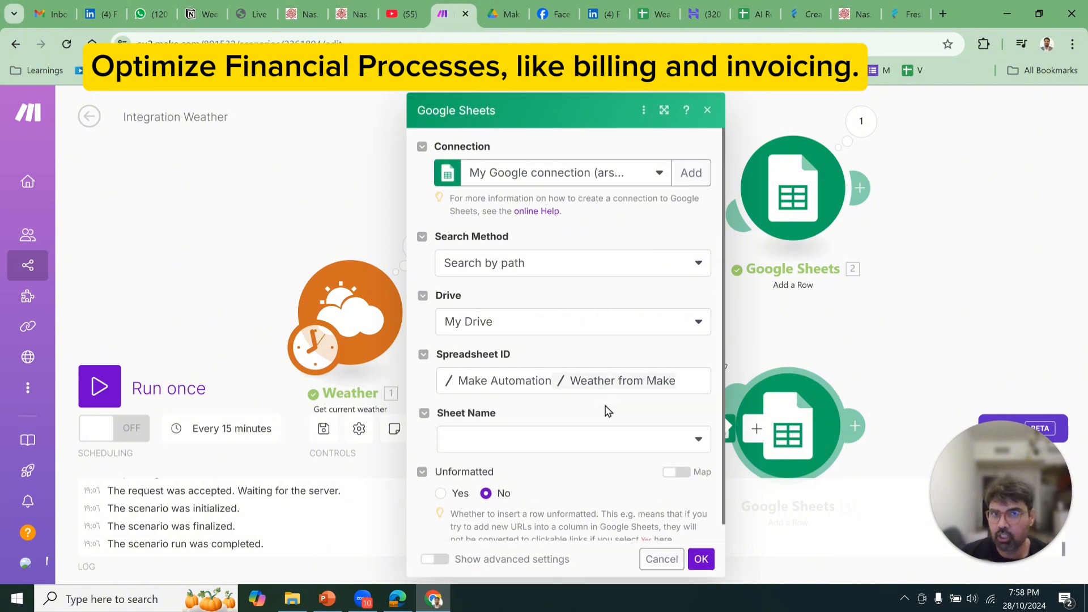
left_click(600, 418)
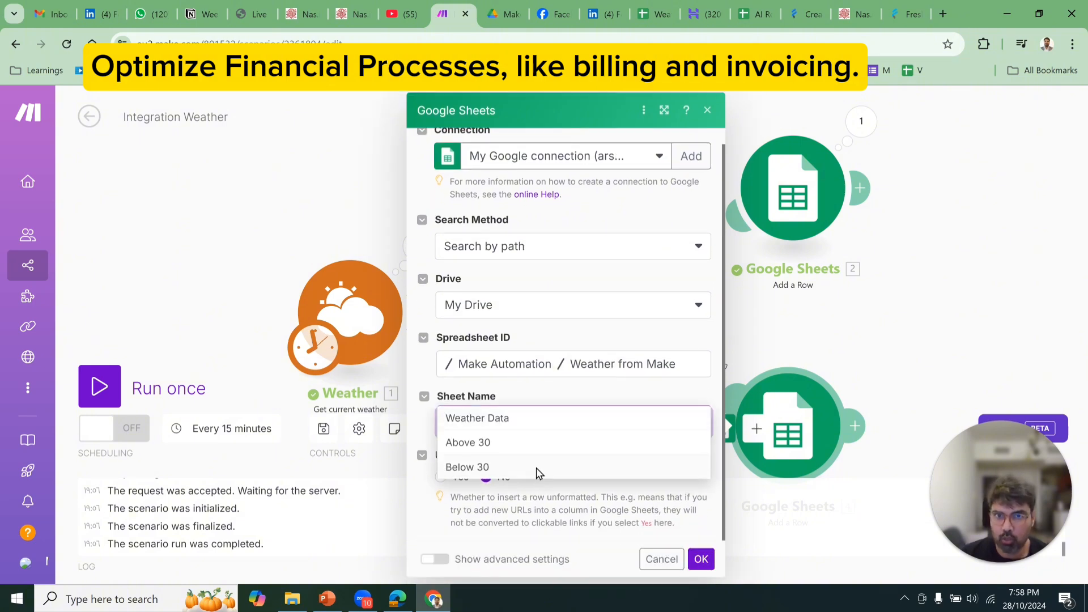
left_click(539, 468)
scroll(582, 443, "down", 2)
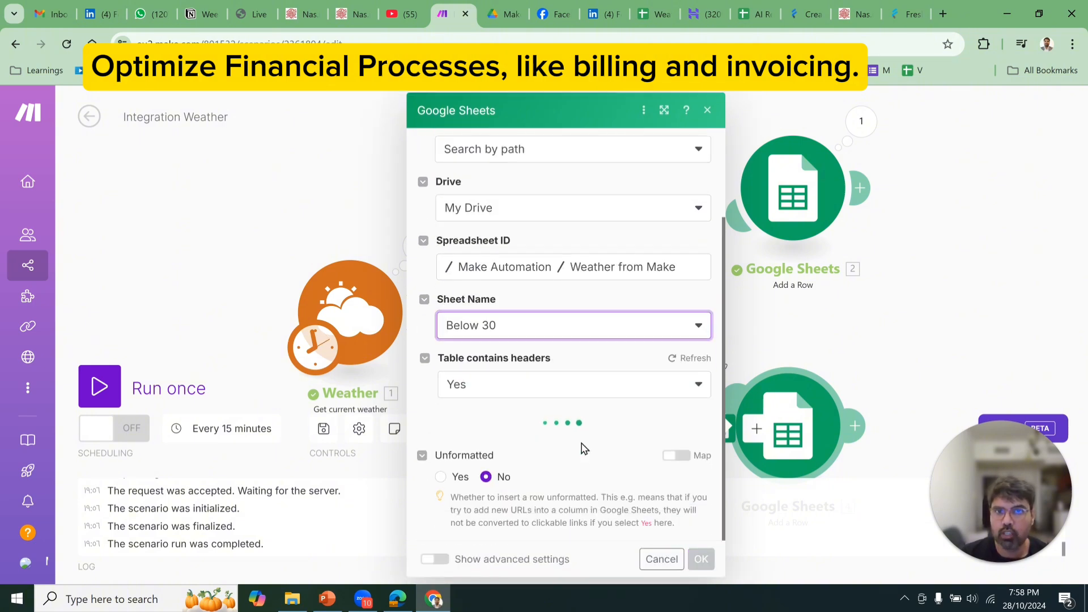
Map the Weather module's Temperature, Status and Description to columns A, B and C of the Below 30 sheet, and save the module
scroll(582, 443, "down", 2)
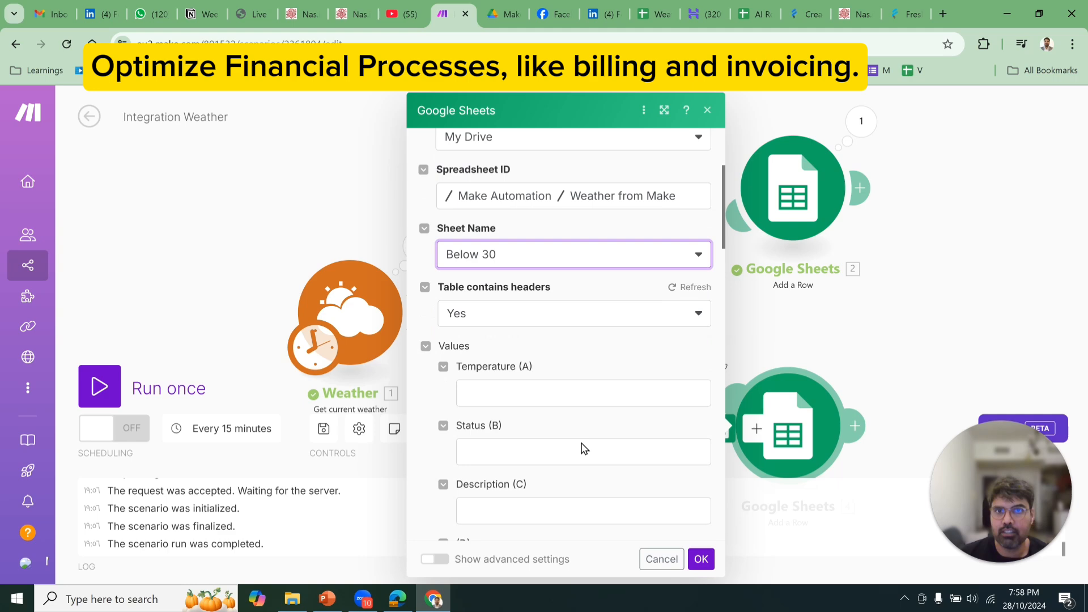
left_click(555, 398)
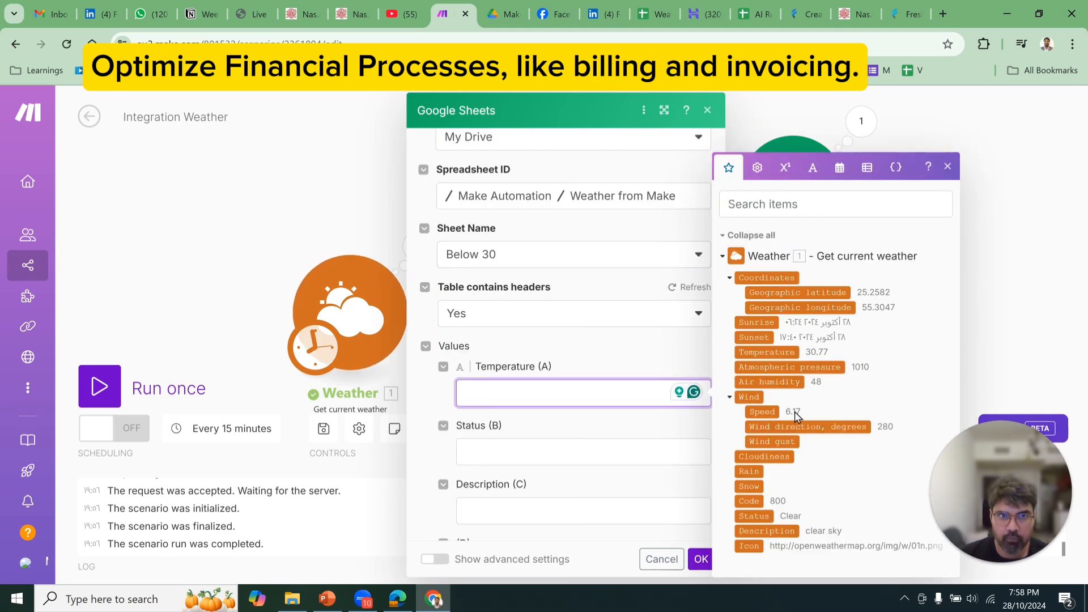
left_click(784, 353)
left_click(584, 452)
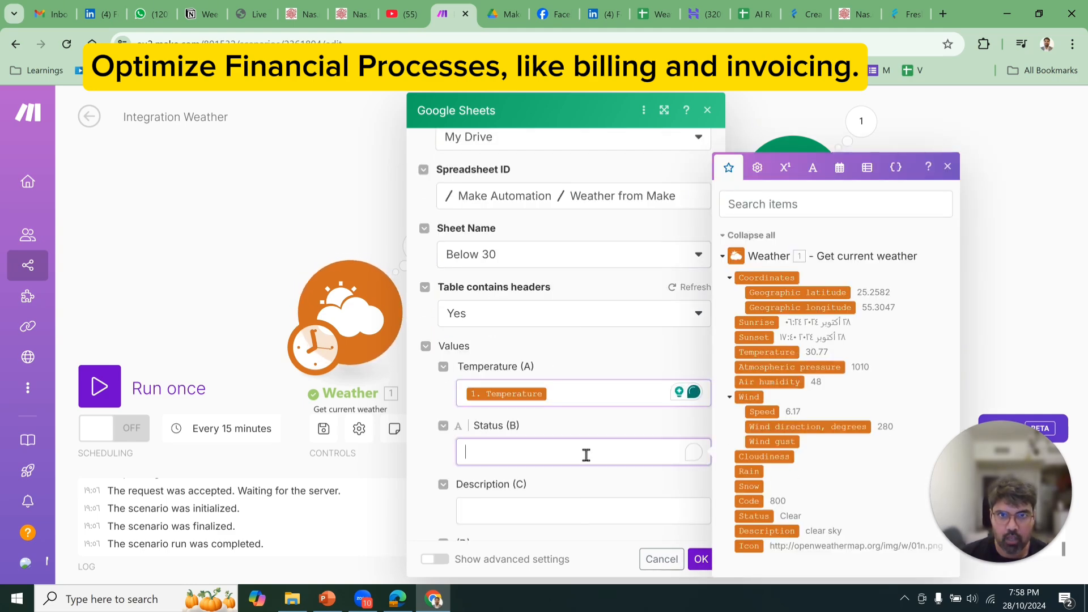
left_click(754, 515)
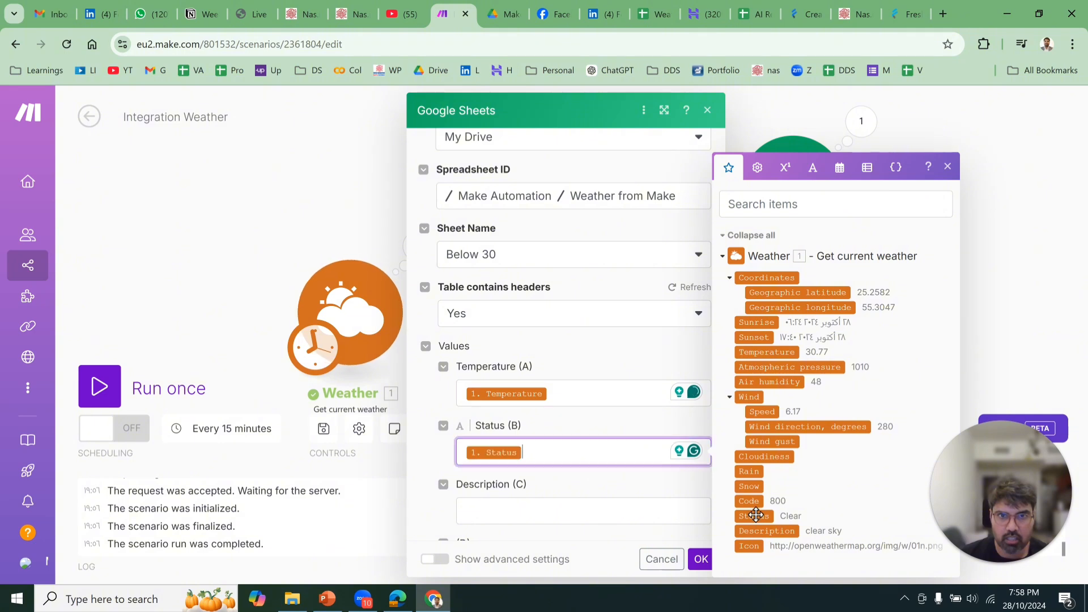
left_click(556, 504)
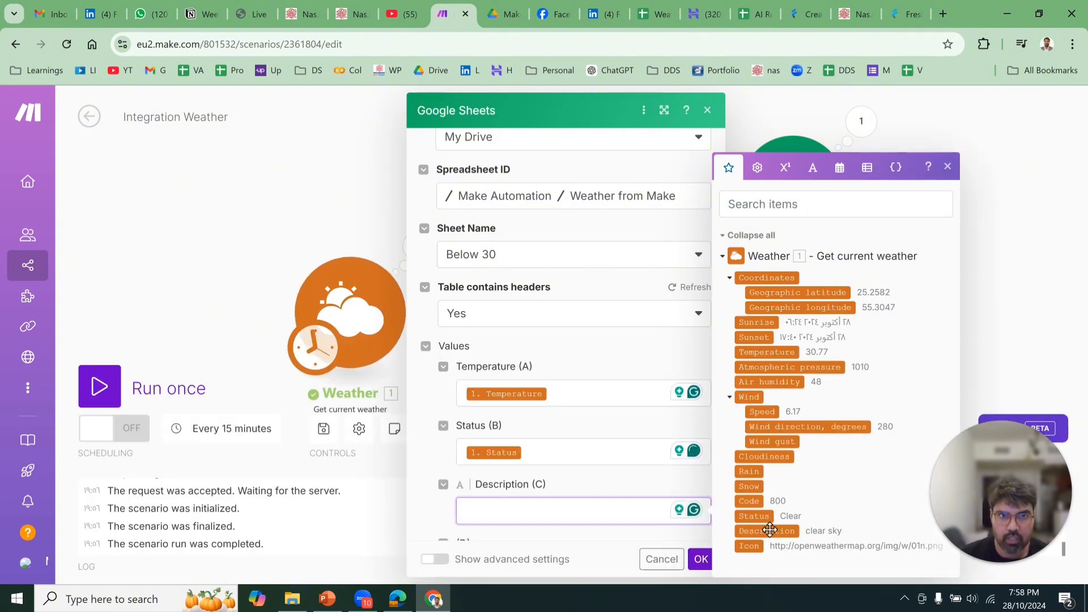
left_click(766, 531)
left_click(702, 560)
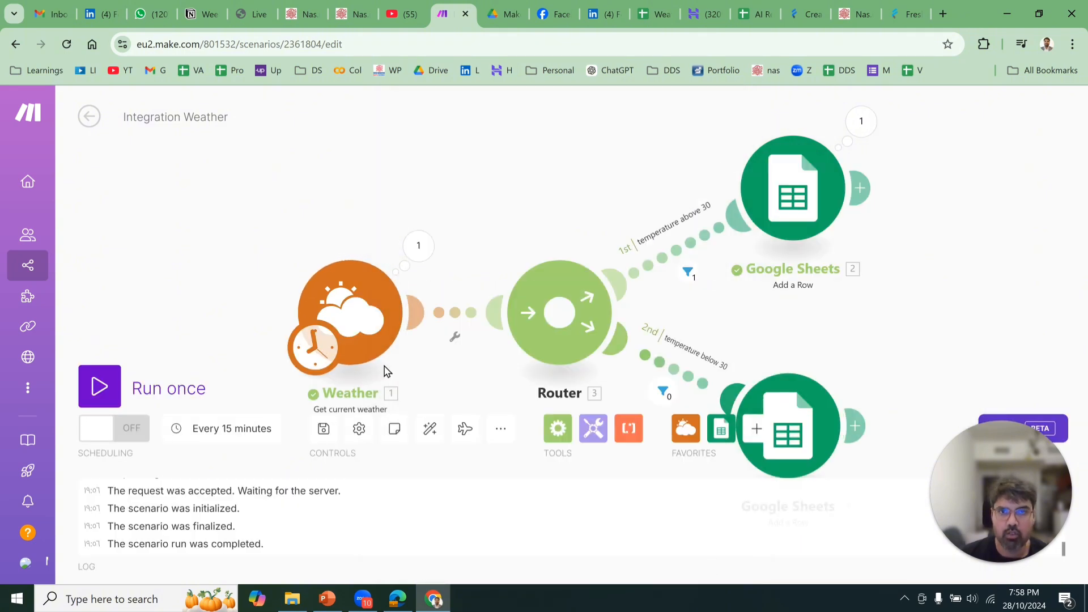
Run the scenario once with the updated sheet targets and check the Above 30 and Below 30 sheets for the new row
left_click(111, 399)
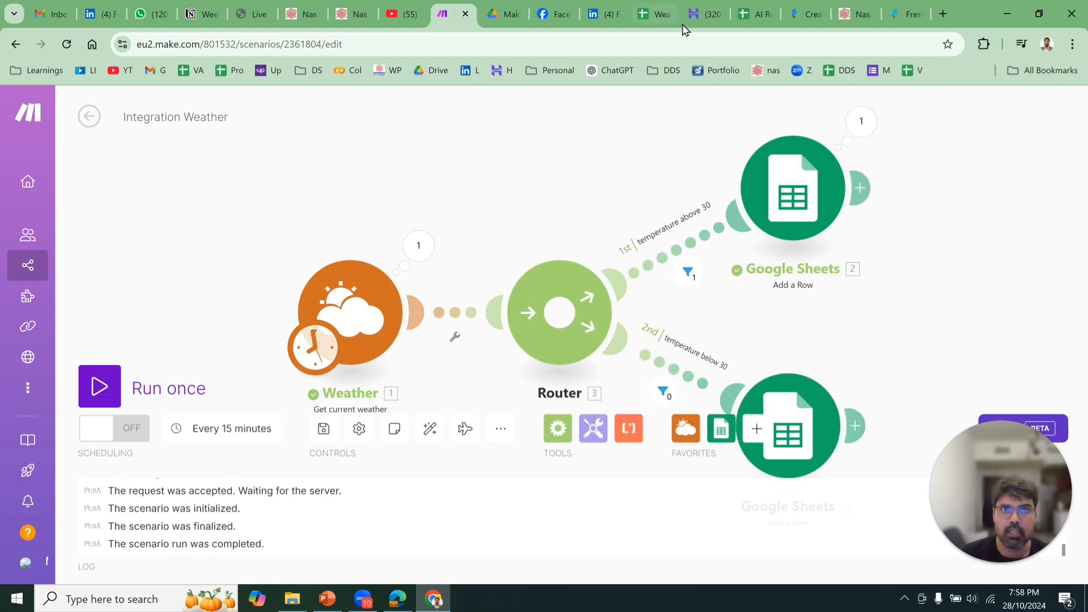
left_click(657, 15)
left_click(233, 572)
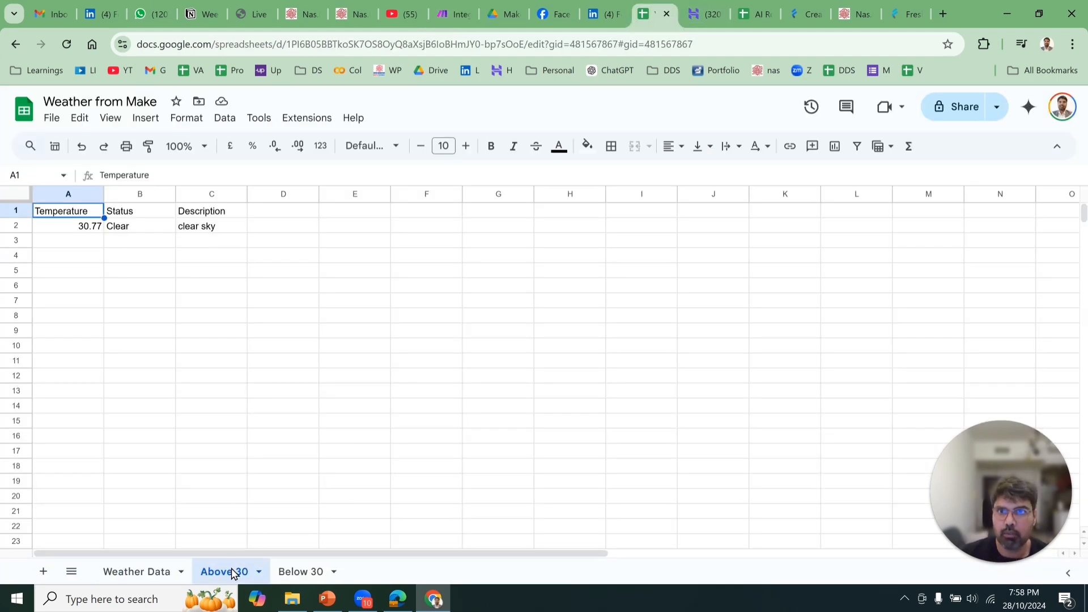
left_click(303, 572)
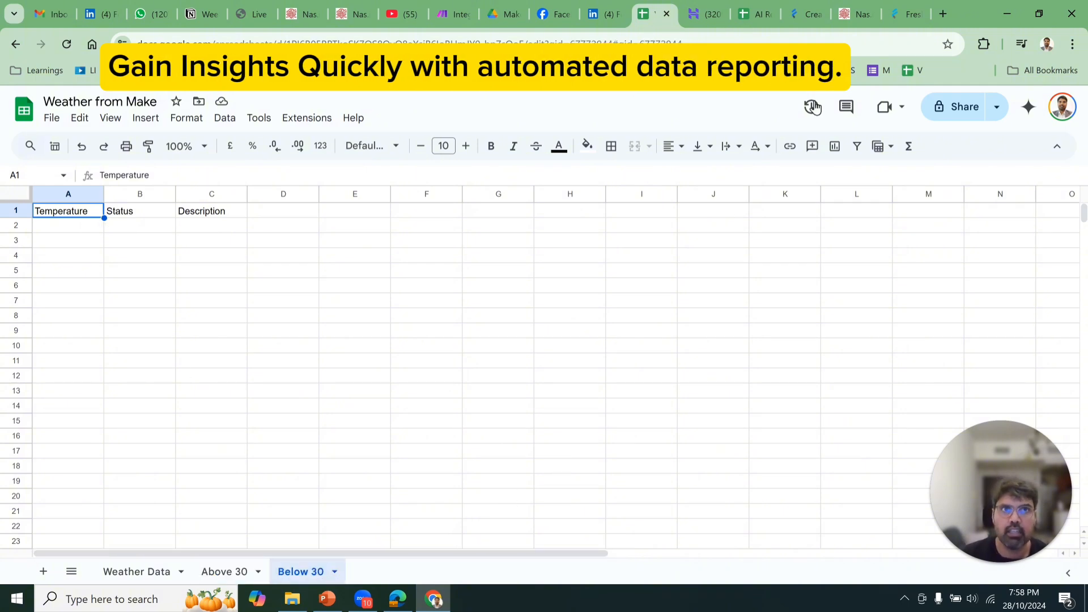
left_click(891, 16)
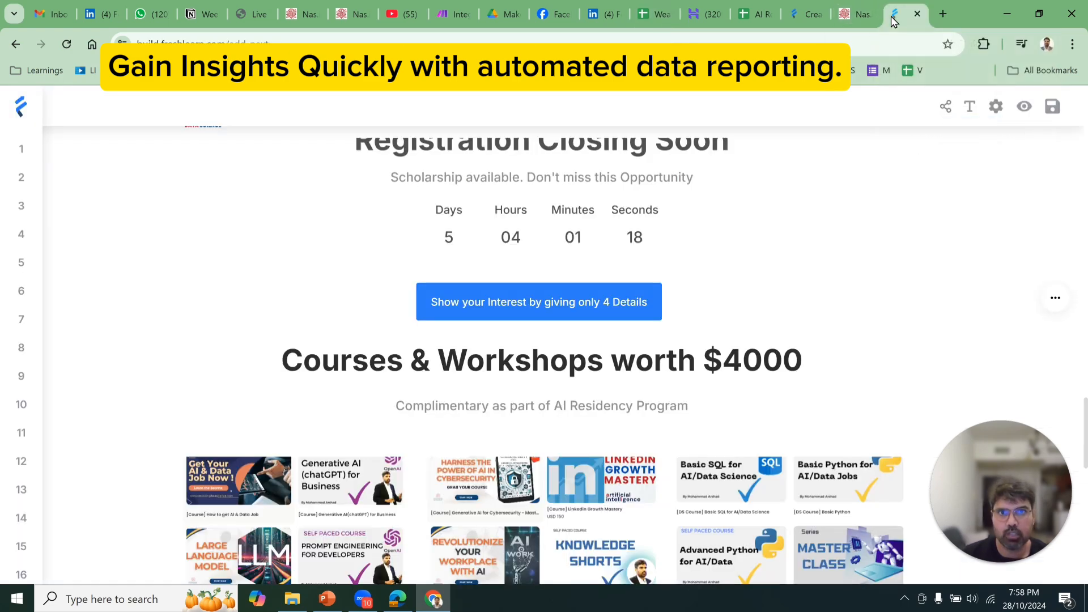
left_click(855, 15)
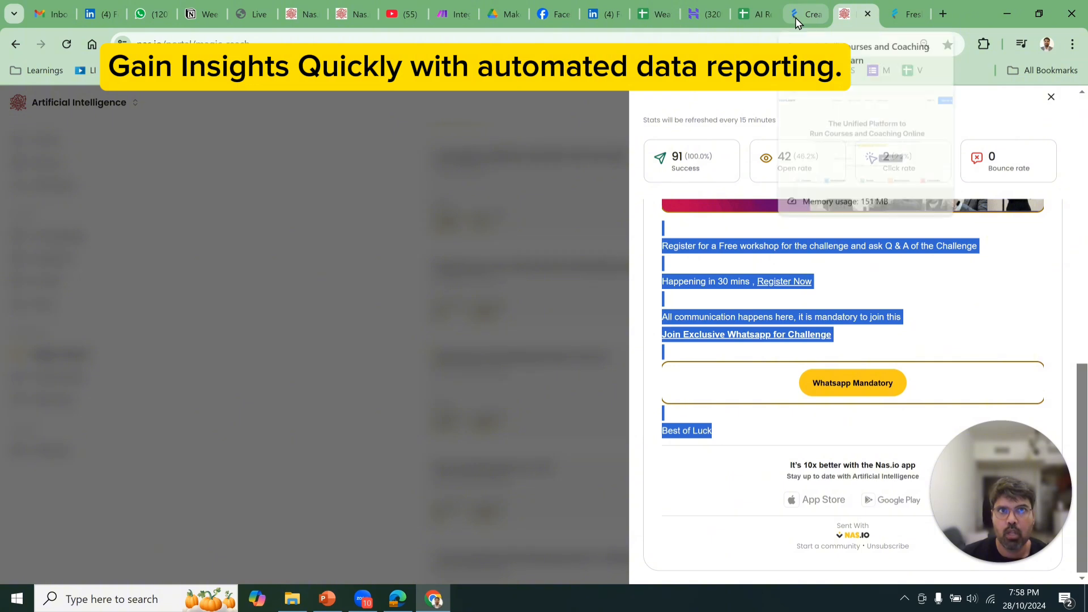
Change the Weather module's city to London, UK and save the module
left_click(662, 17)
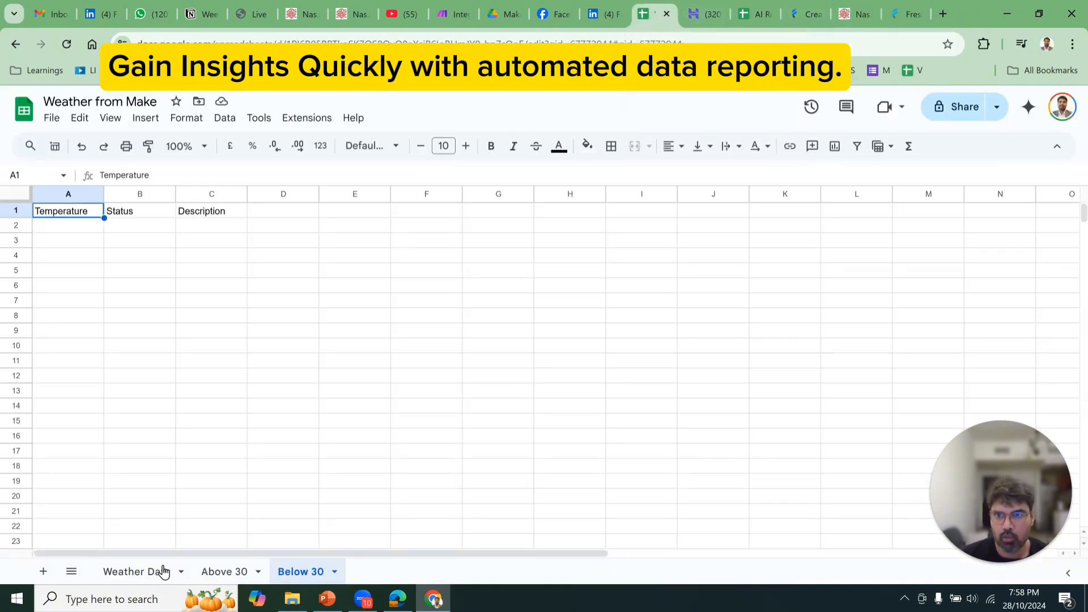
left_click(453, 15)
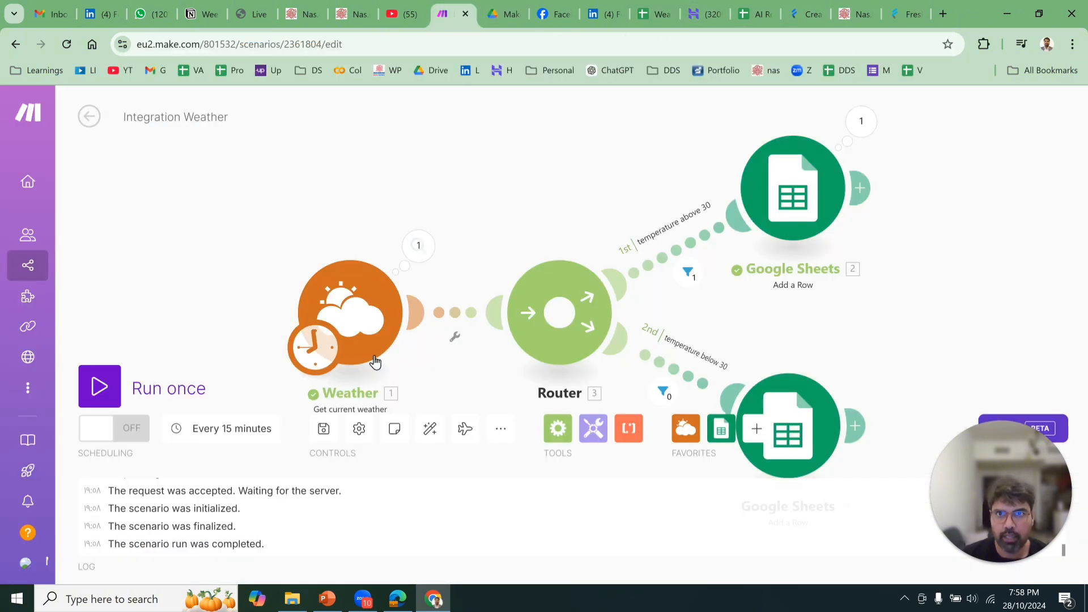
left_click(347, 324)
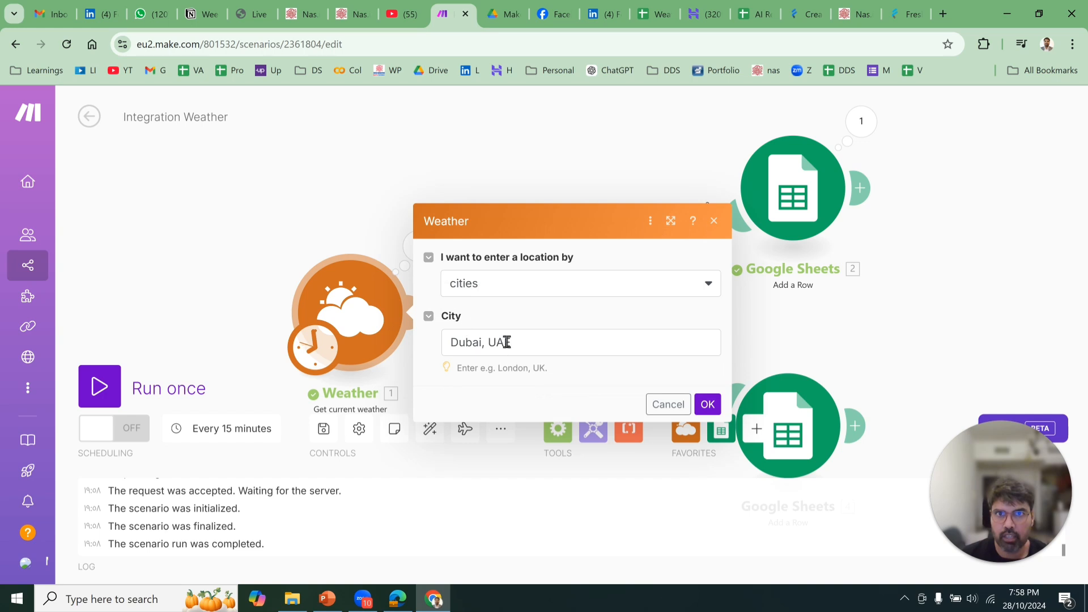
left_click(484, 347)
key("ctrl+a")
type("L")
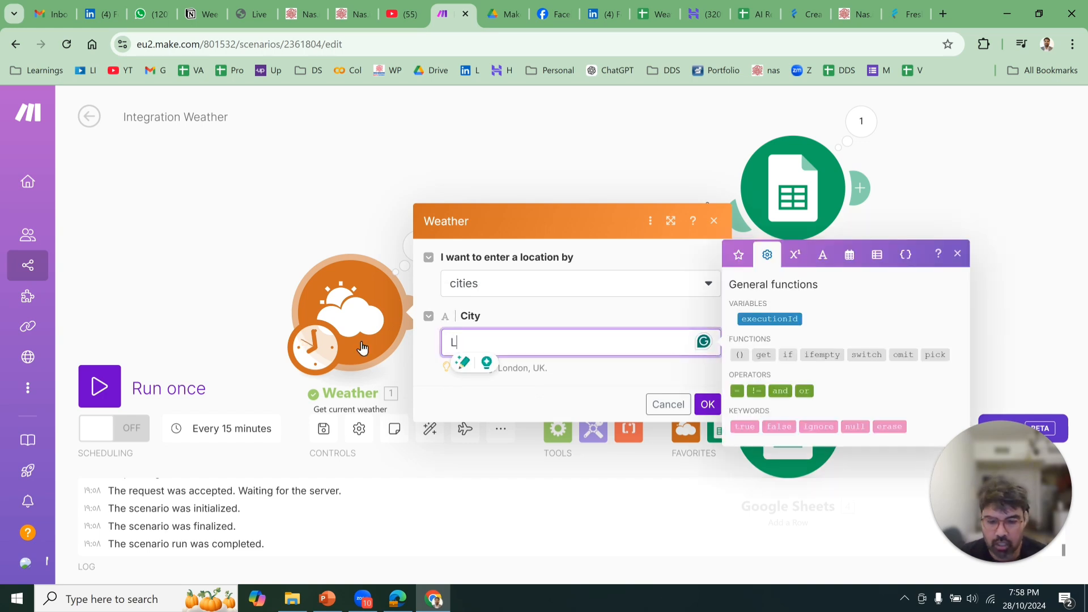
type("ond")
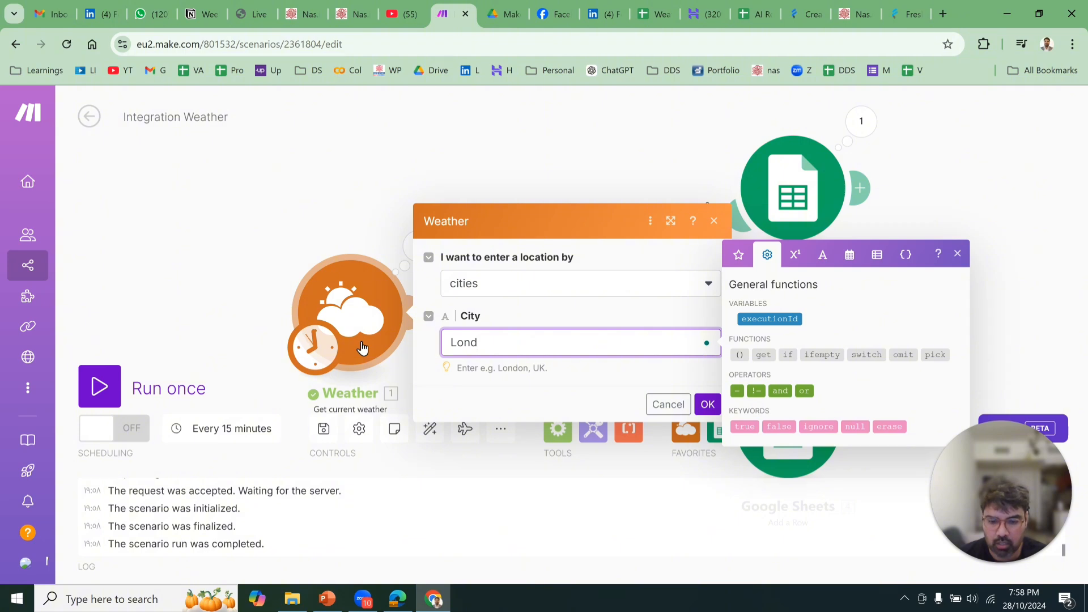
type("oon")
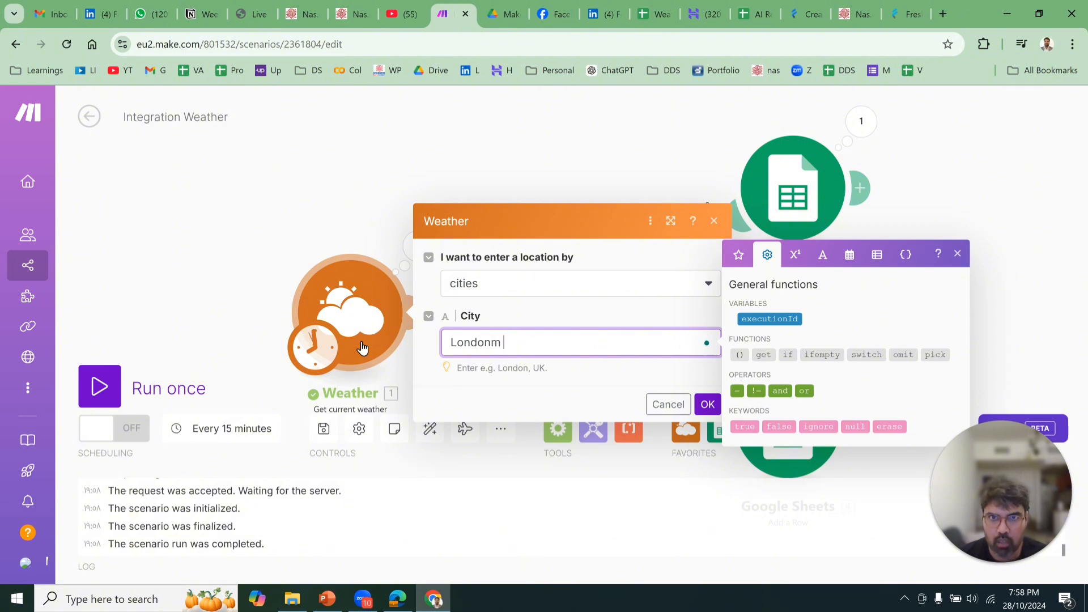
type("m")
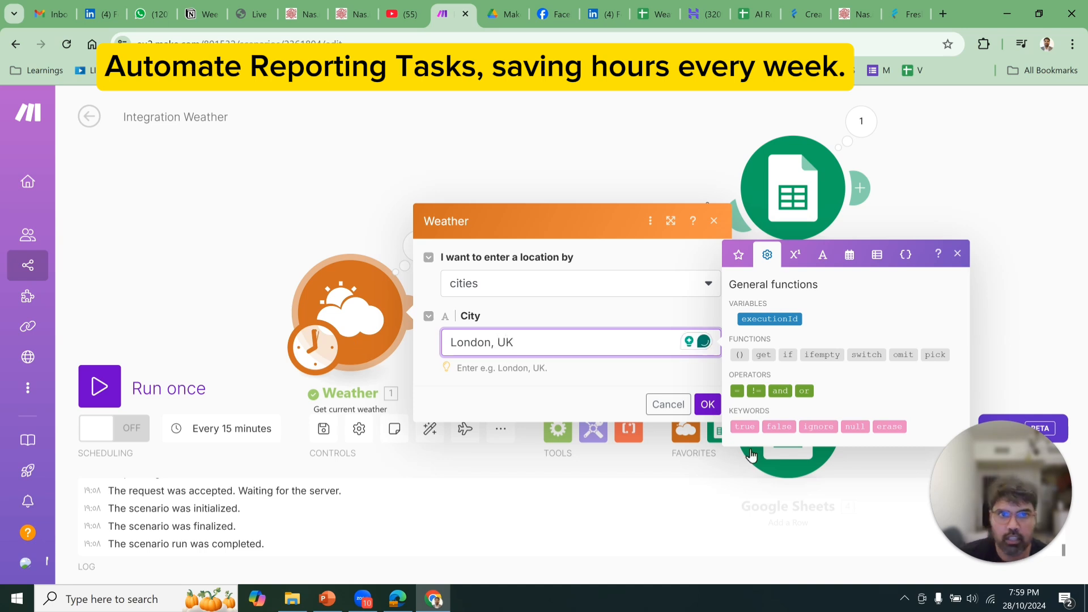
left_click(708, 404)
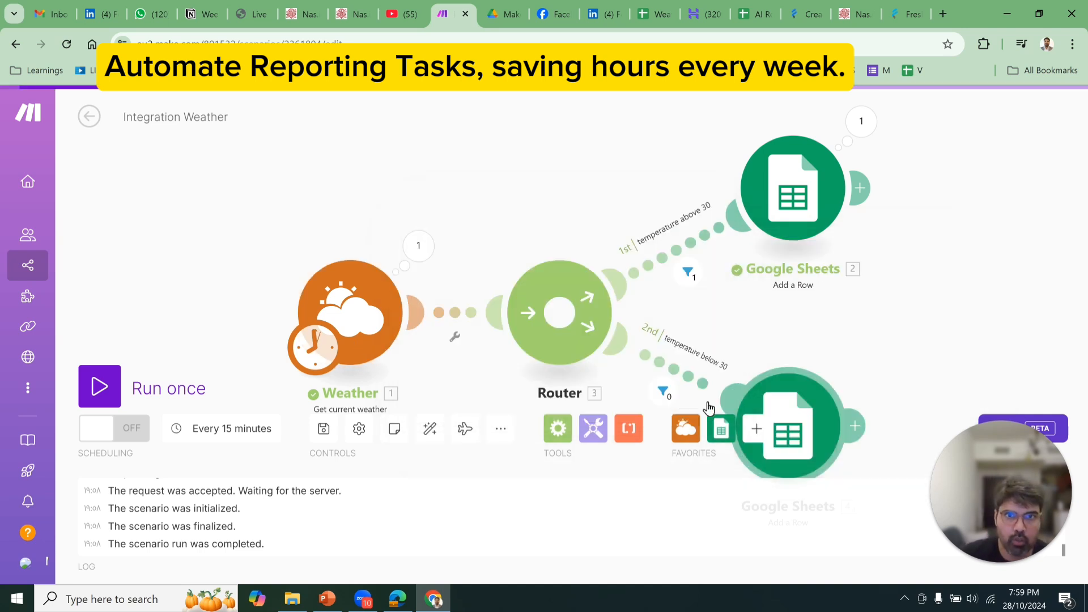
Run the scenario once with the new city and check the added row in the Below 30 sheet
left_click(138, 384)
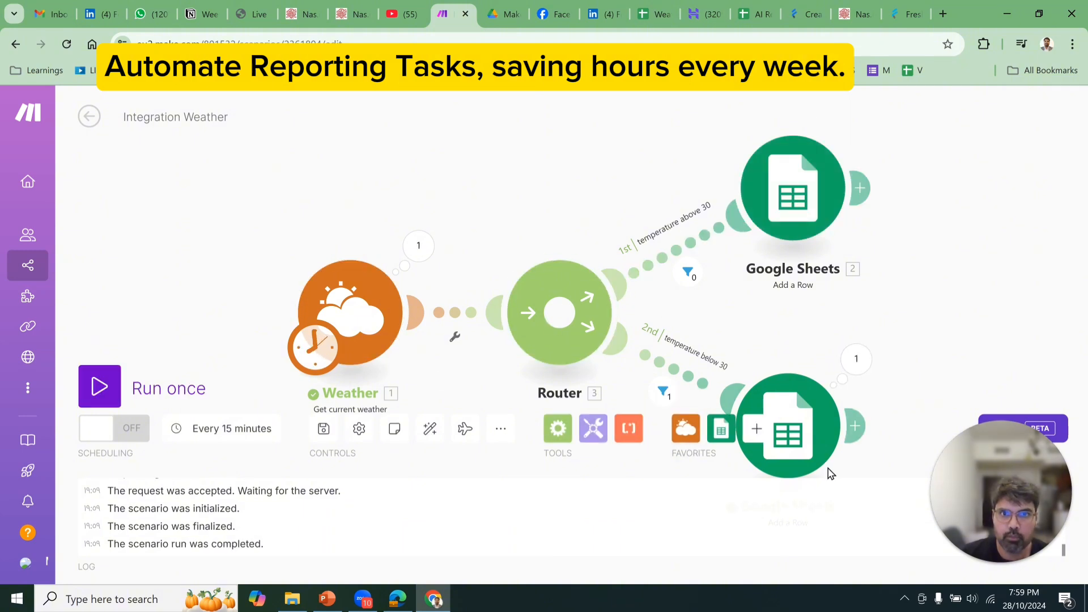
left_click(657, 14)
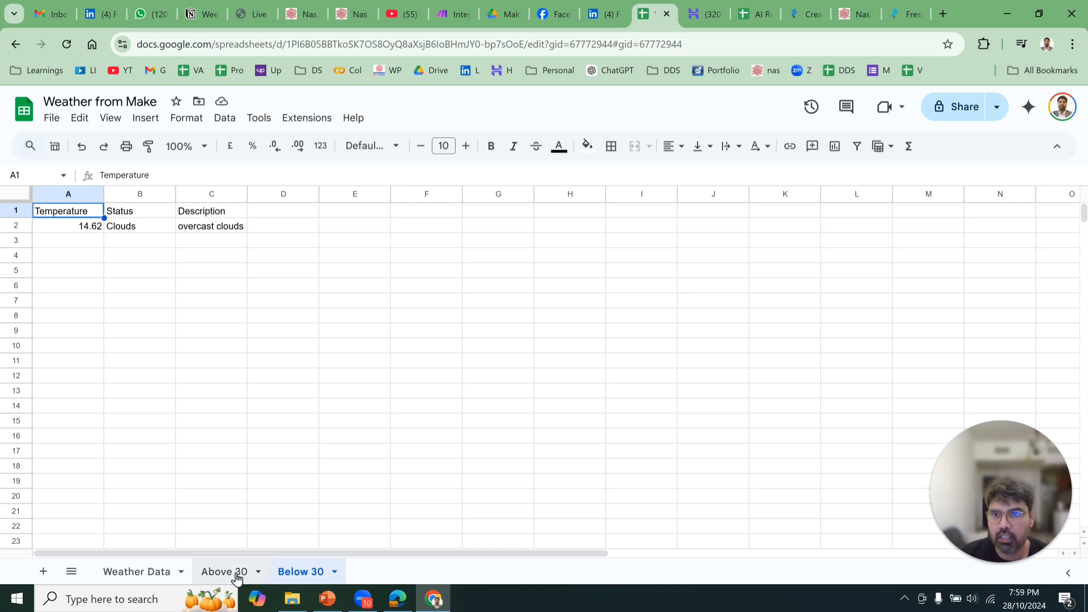
left_click_drag(88, 227, 242, 233)
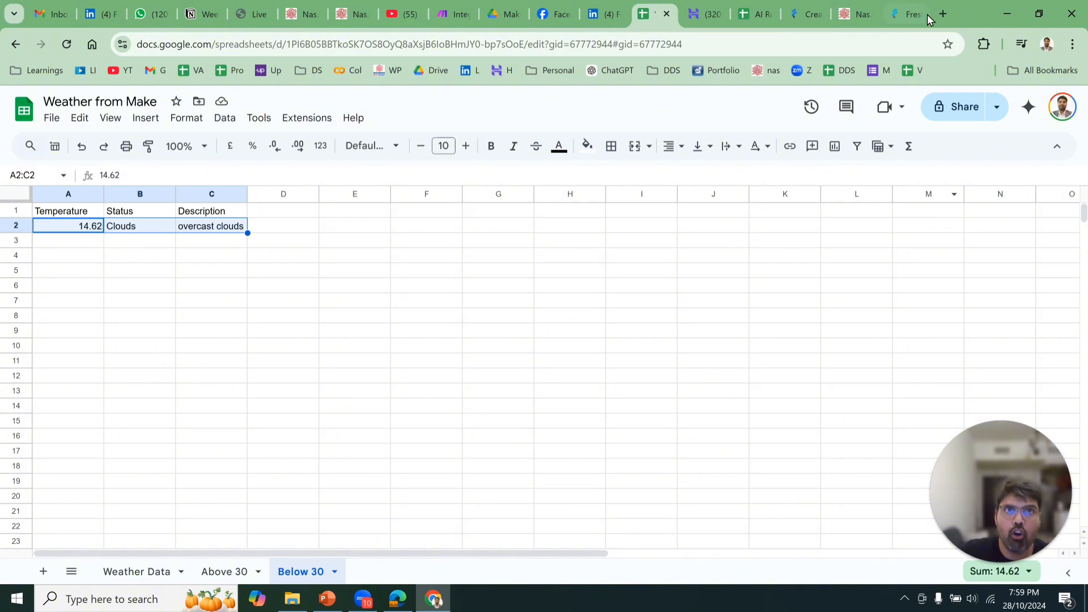
Back in the Make scenario, review the Weather module's location settings and the scenario's schedule settings
left_click(449, 8)
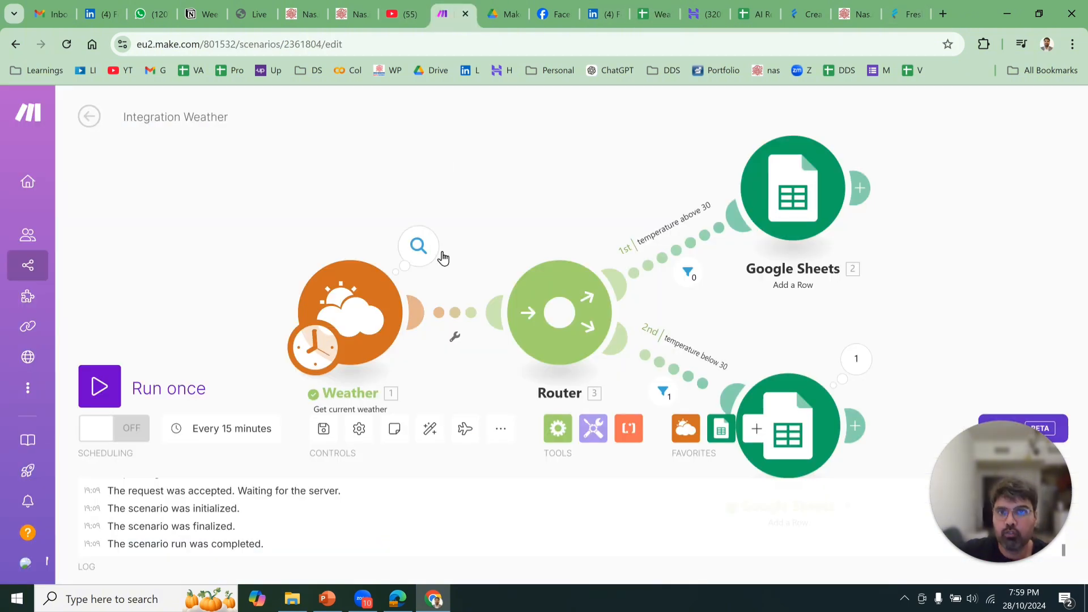
left_click(386, 300)
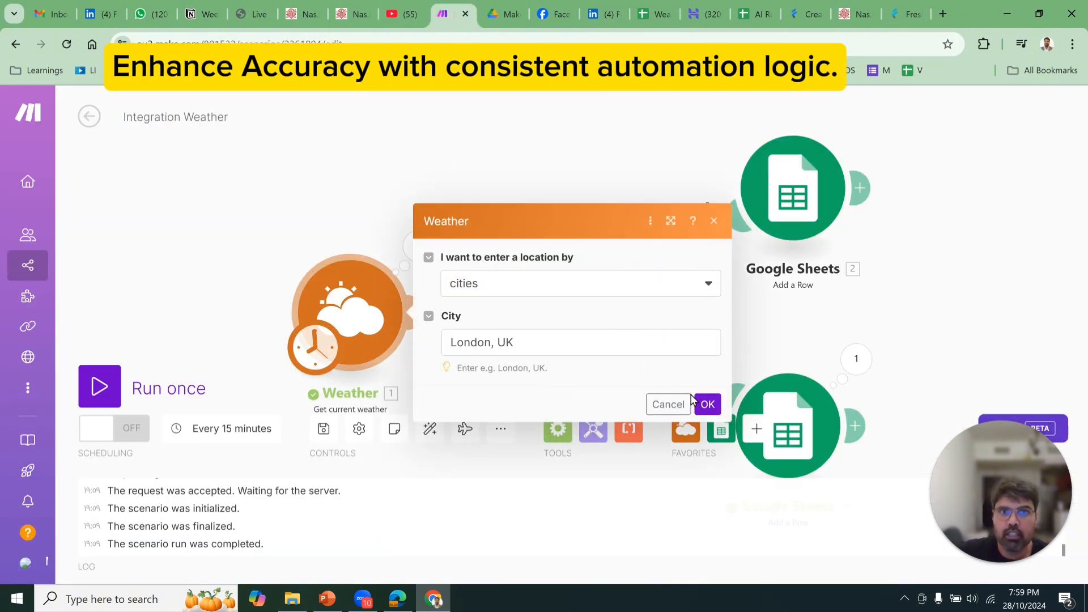
left_click(708, 404)
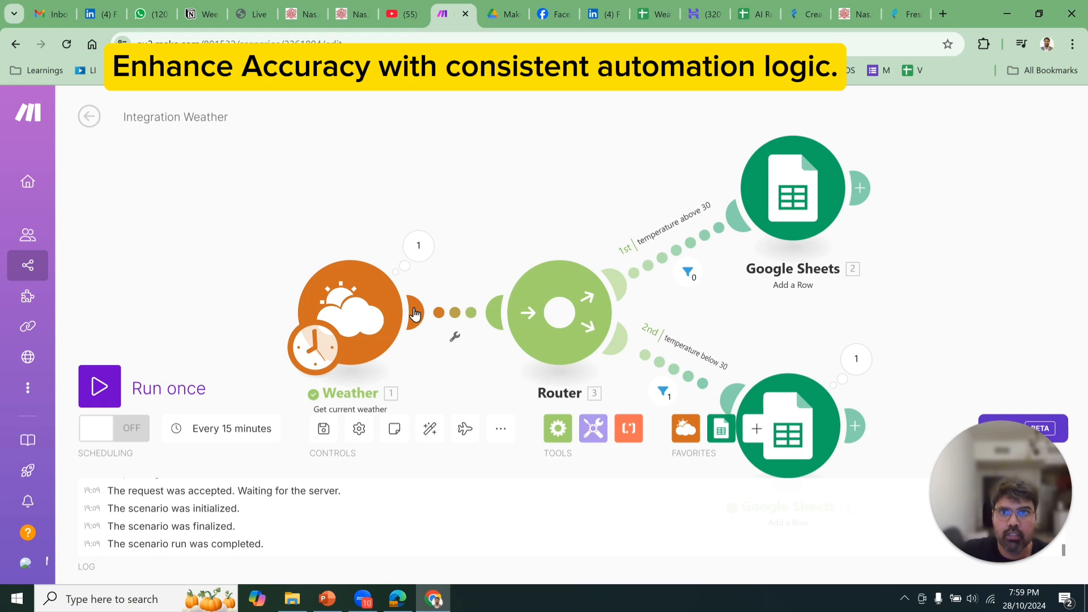
left_click(416, 313)
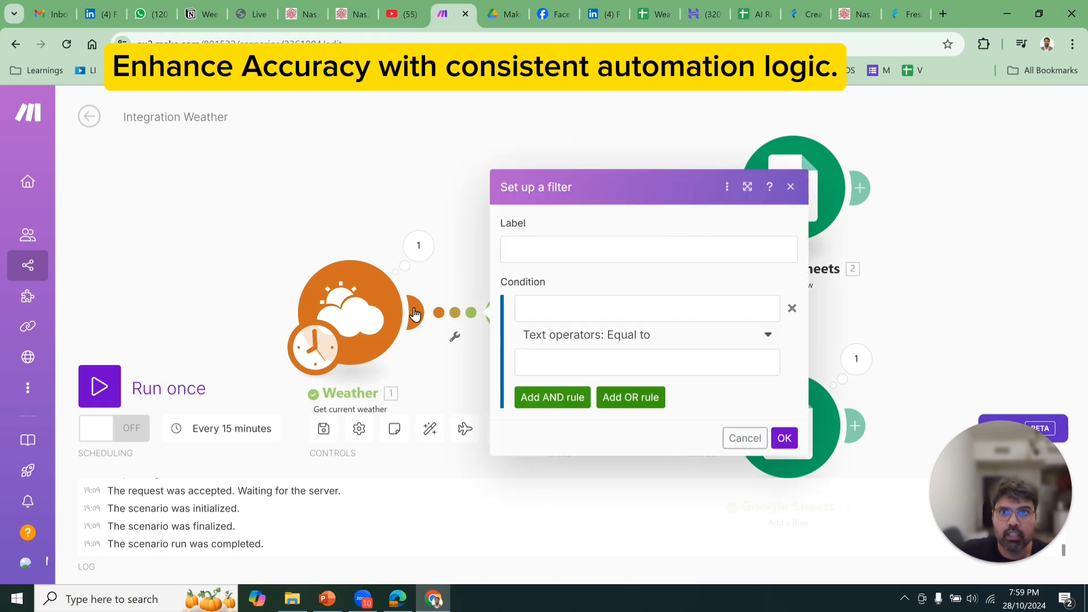
left_click(366, 311)
left_click(707, 404)
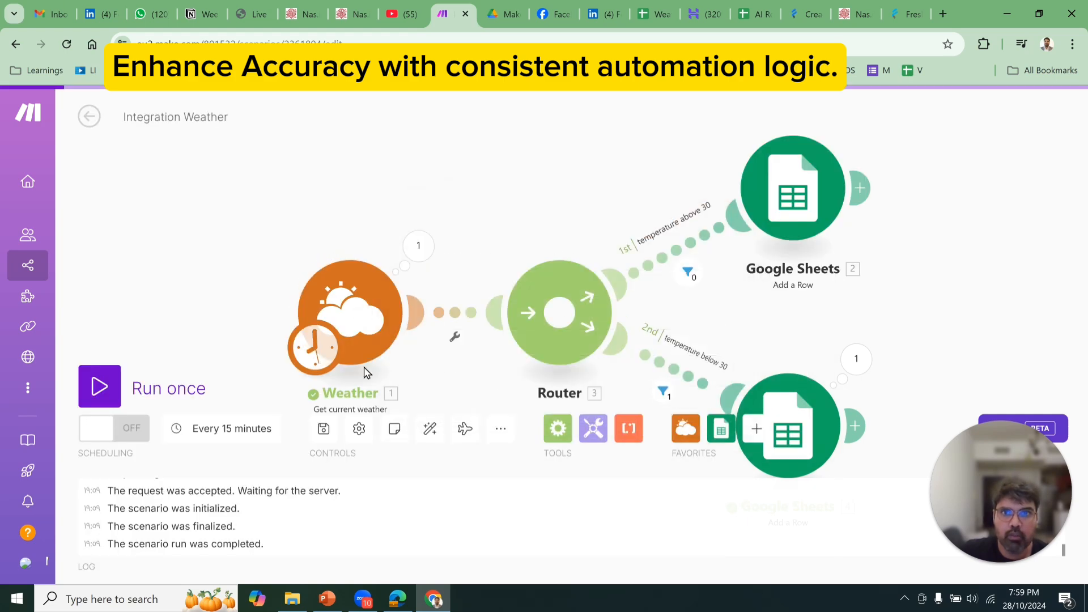
left_click(321, 362)
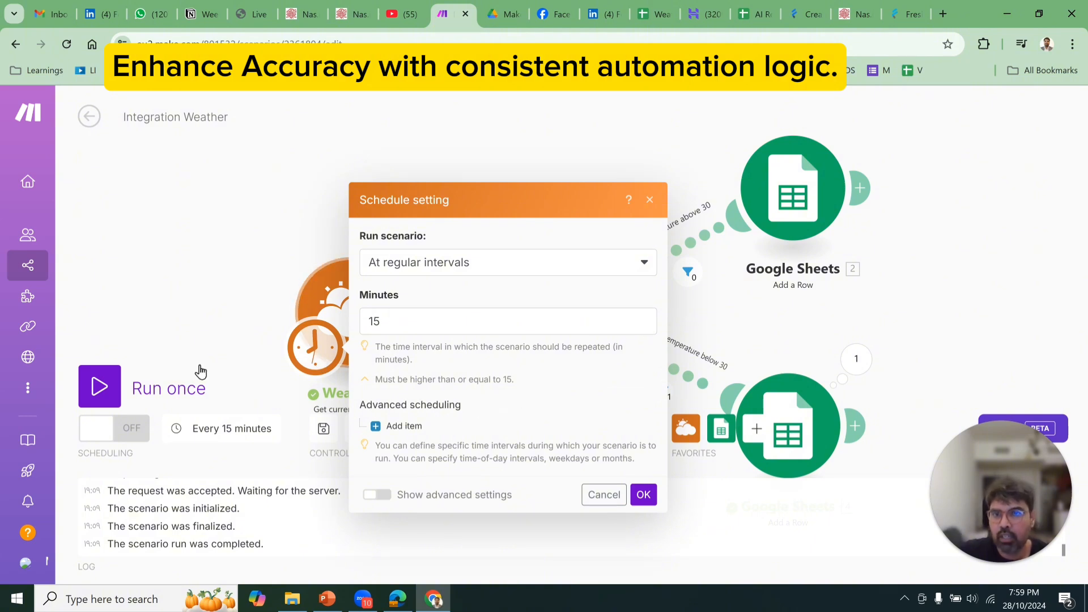
left_click(178, 216)
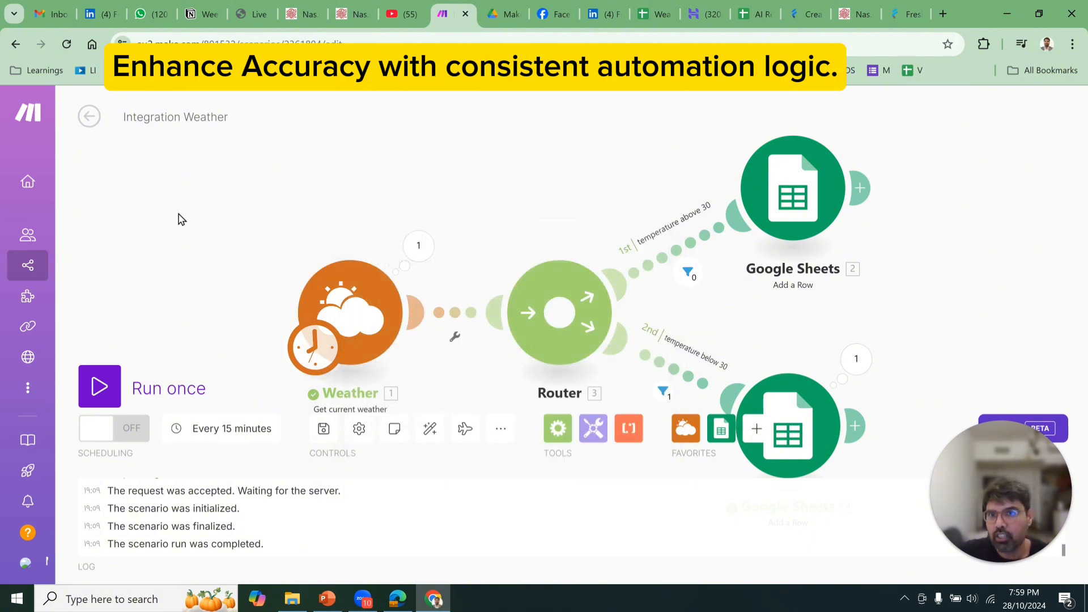